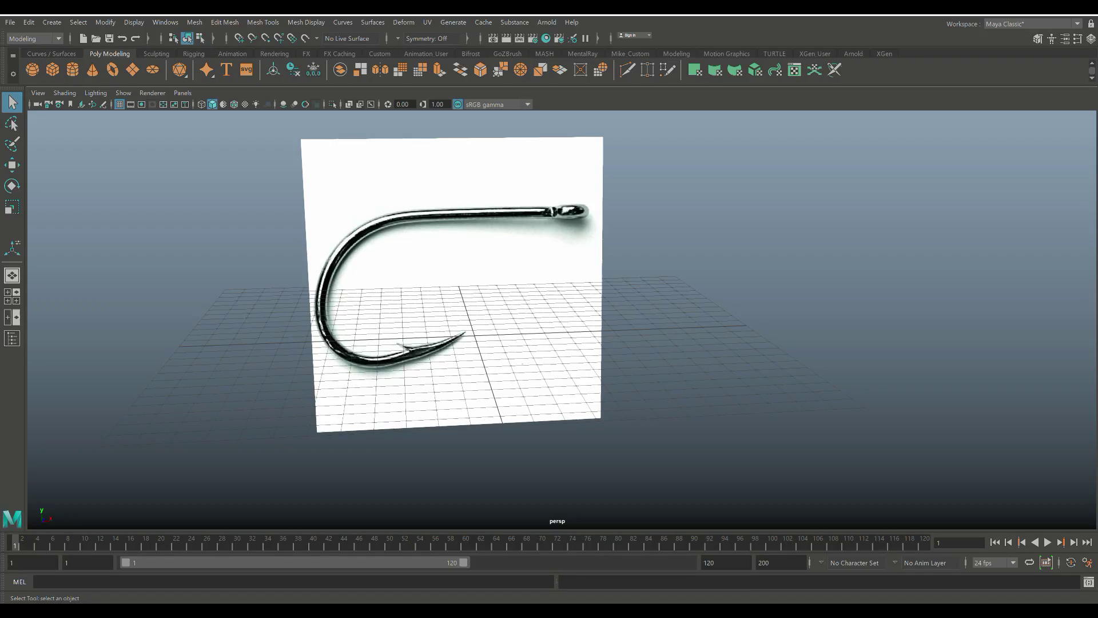
Create a polygon cylinder at the origin in front of the fish hook reference image
scroll(452, 284, down, 3)
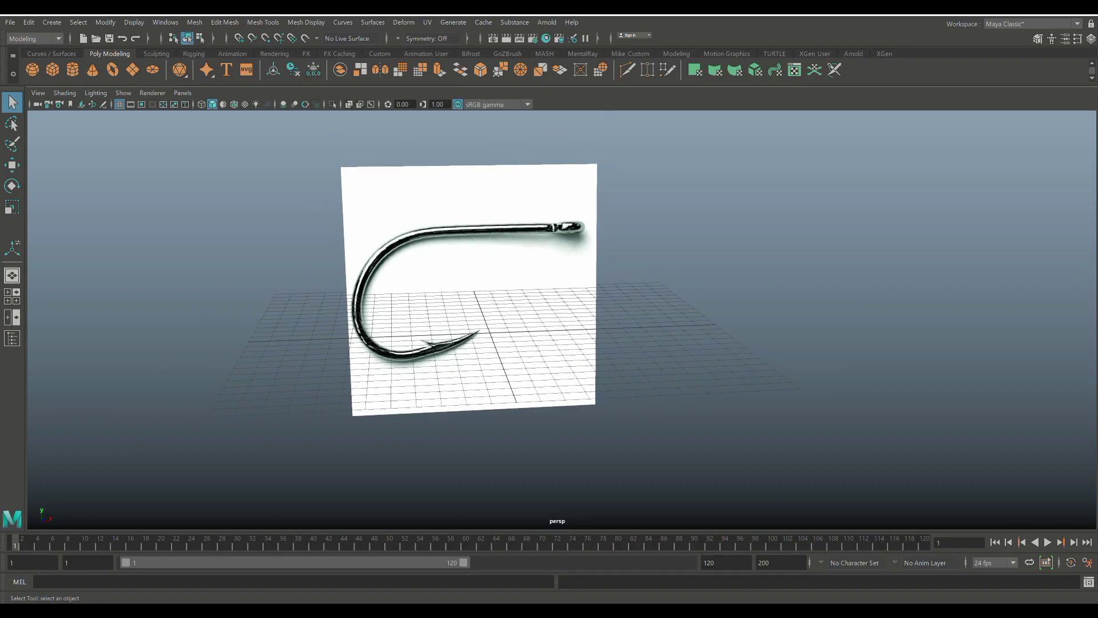
scroll(452, 284, up, 5)
alt+drag(451, 284, 516, 327)
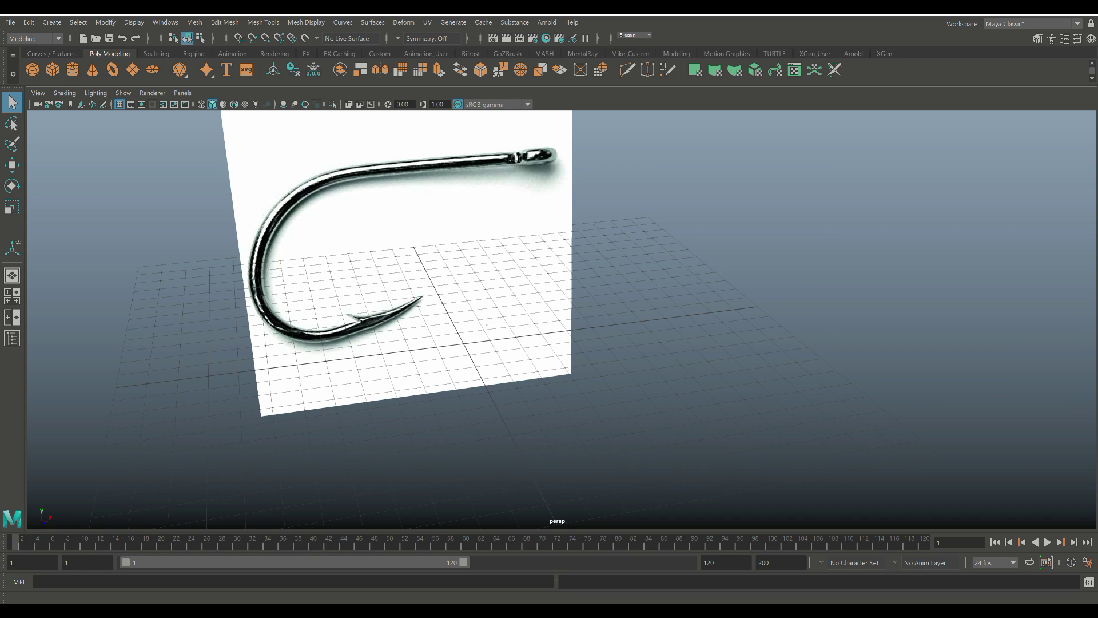
click(72, 69)
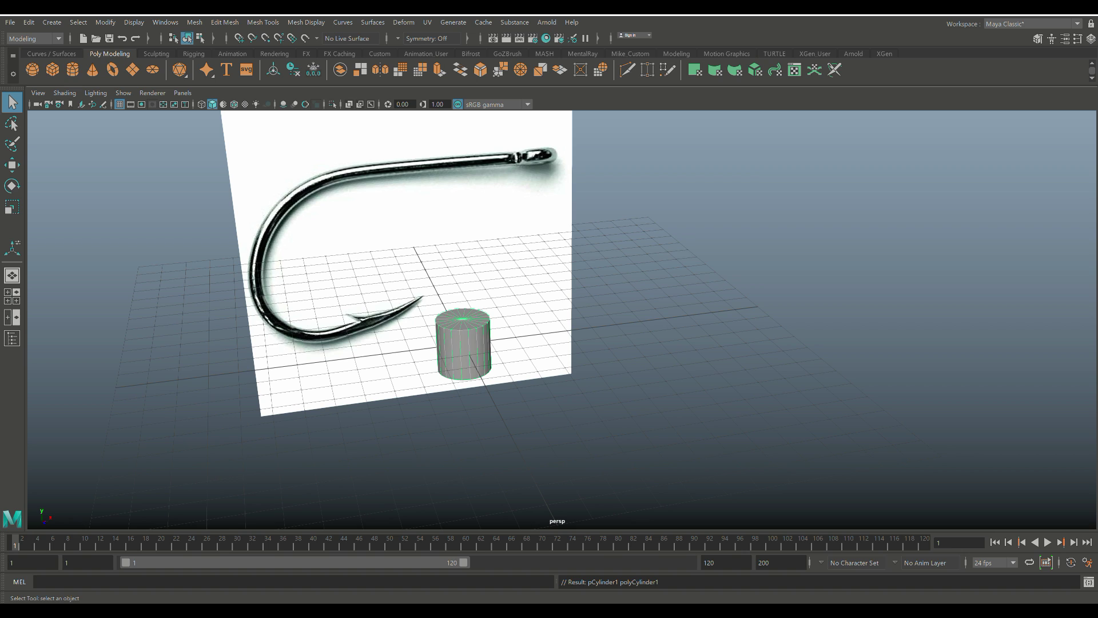
Set the cylinder's axis subdivisions to 8 and its cap subdivisions to 0
key(ctrl+a)
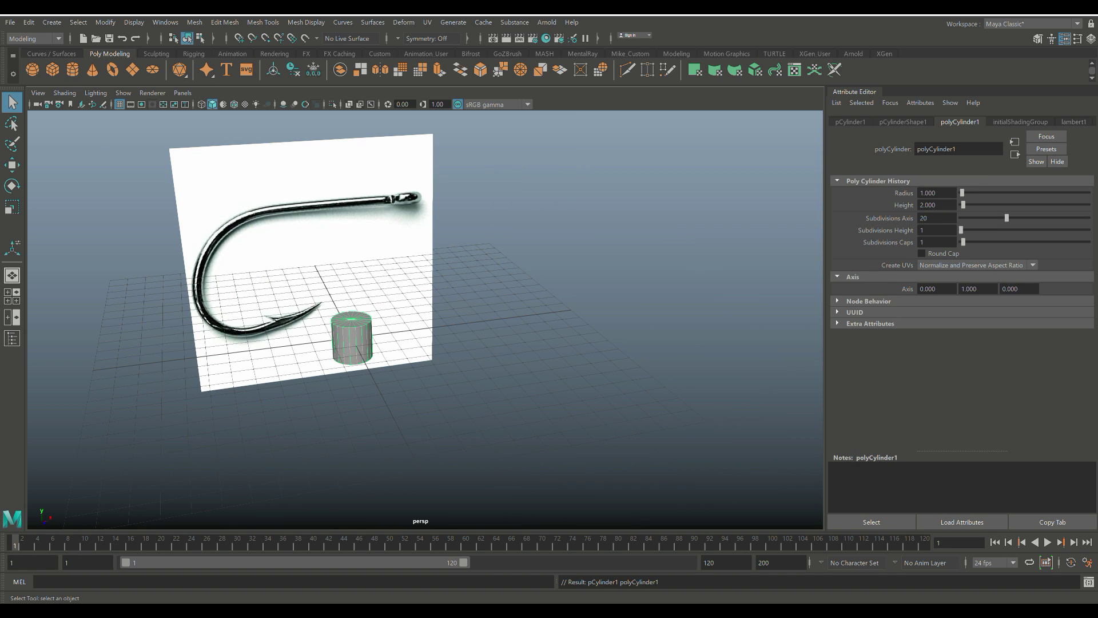
double_click(924, 218)
text(8)
key(Return)
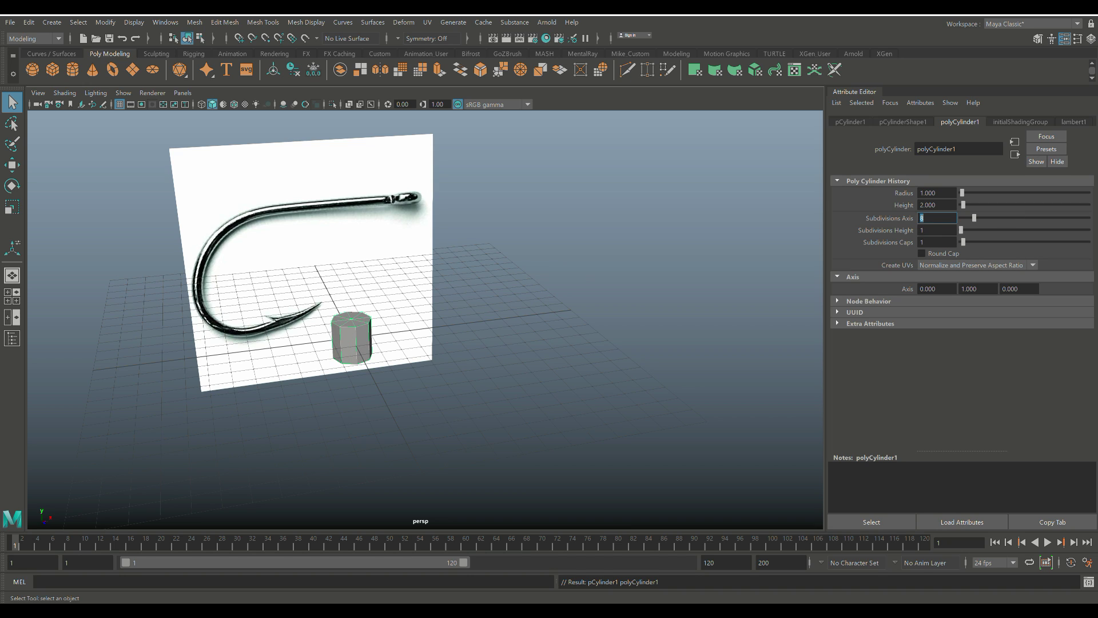
double_click(923, 242)
text(0)
key(Return)
click(595, 321)
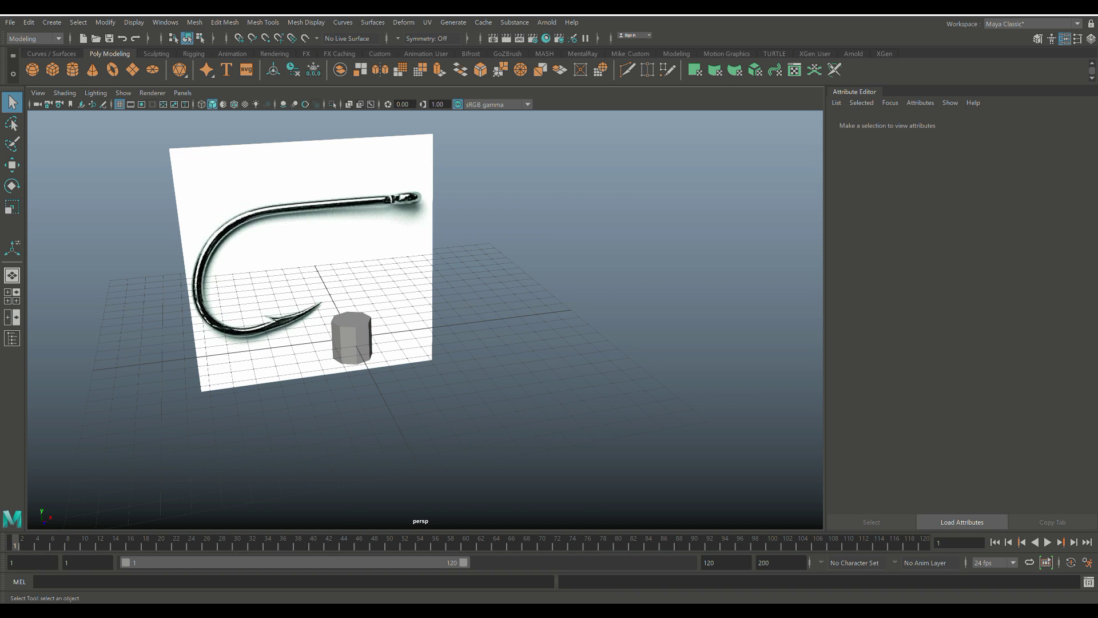
Delete the two cap faces of the cylinder so that it is an open tube
alt+drag(503, 258, 526, 343)
click(354, 341)
right_drag(359, 302, 363, 334)
click(356, 344)
key(Delete)
click(357, 345)
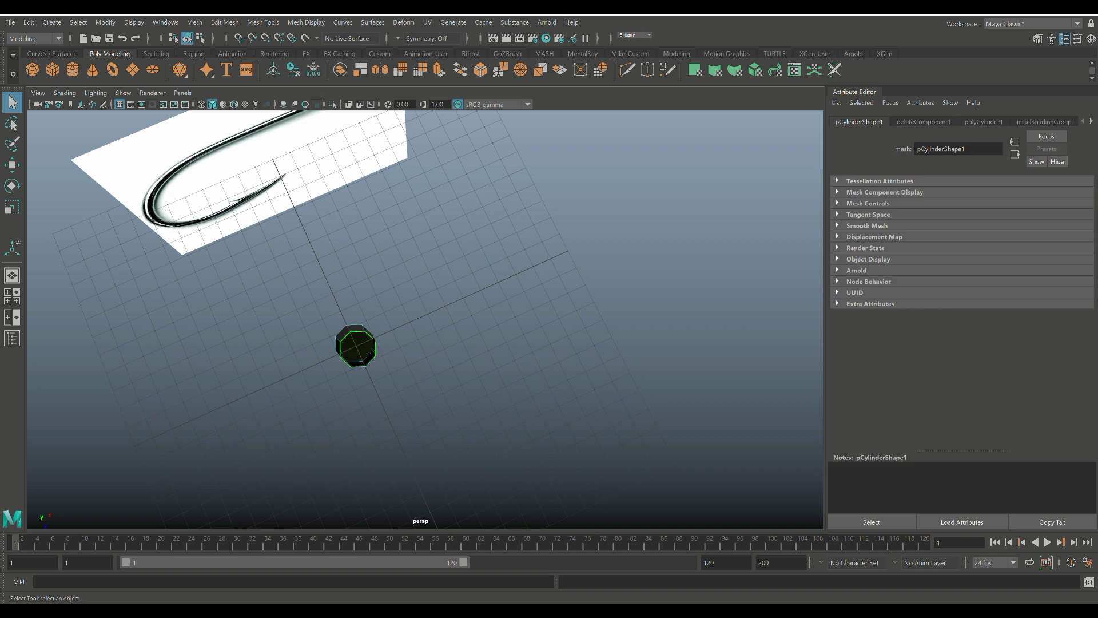
key(Delete)
Rotate the whole cylinder 90 degrees about the Z axis so it lies along the direction of the hook's shank
scroll(366, 346, down, 3)
alt+drag(366, 354, 320, 169)
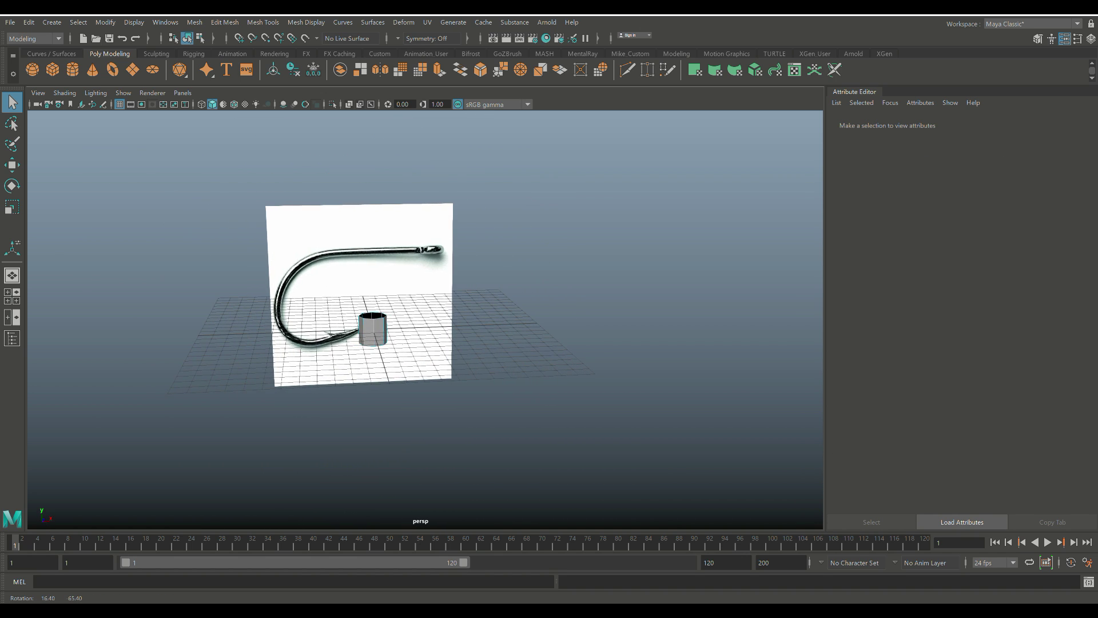
scroll(366, 332, up, 3)
right_drag(354, 329, 394, 284)
key(e)
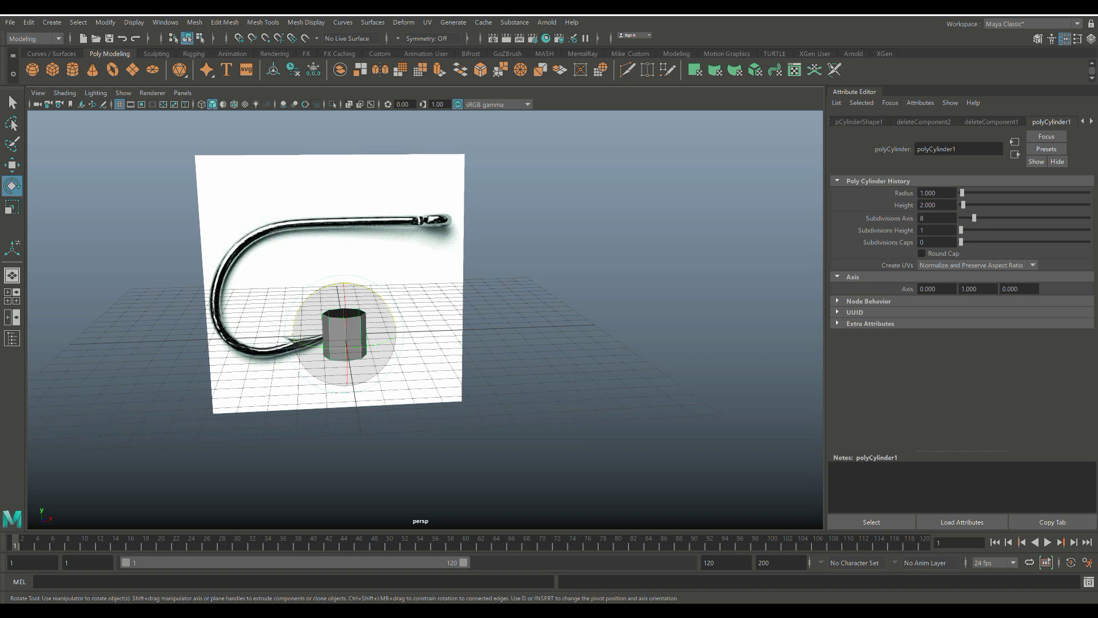
drag(327, 287, 350, 284)
key(ctrl+z)
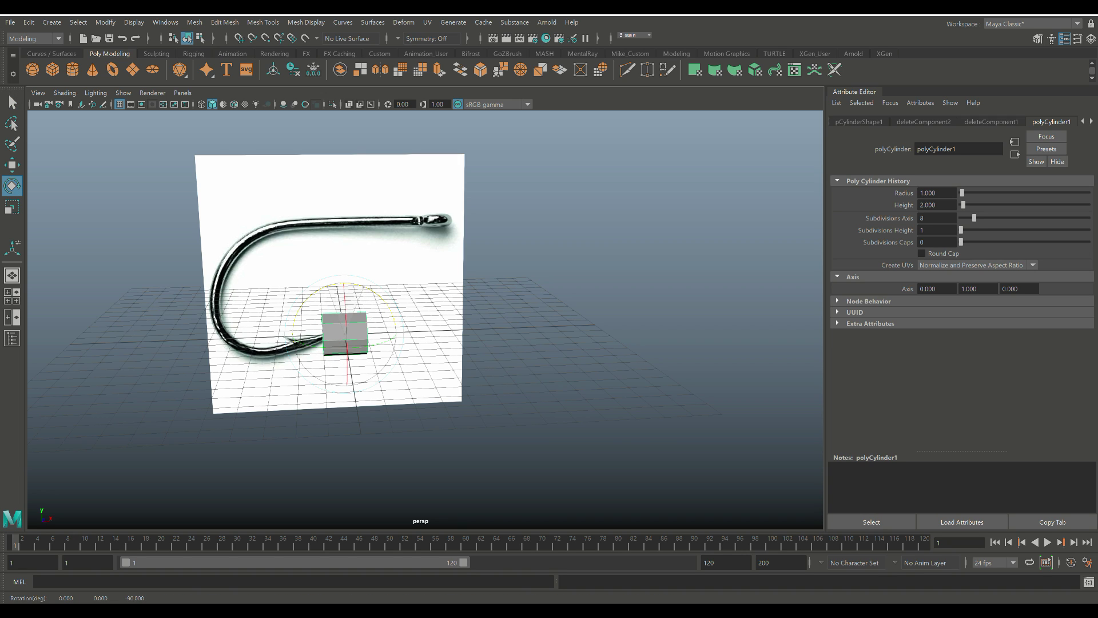
In the front view, move the cylinder onto the hook's shank near the eye
click(12, 295)
key(space)
scroll(426, 318, down, 3)
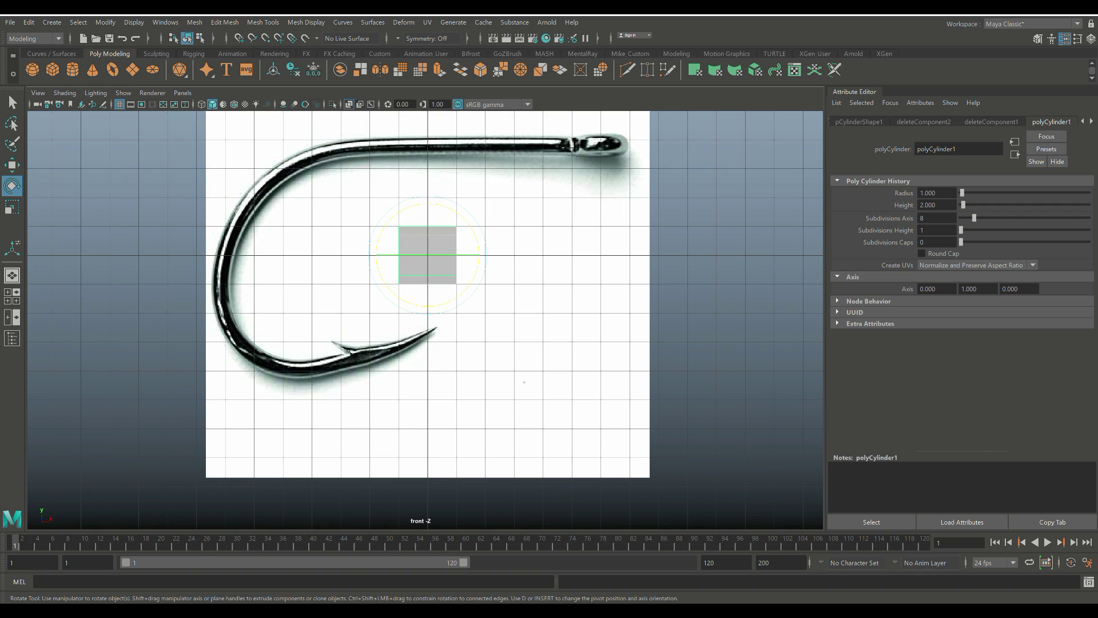
key(w)
drag(427, 254, 546, 149)
key(f)
Scale the cylinder down uniformly to about the shank's thickness and position it beside the eye at about X 4.70, Y 3.80
key(r)
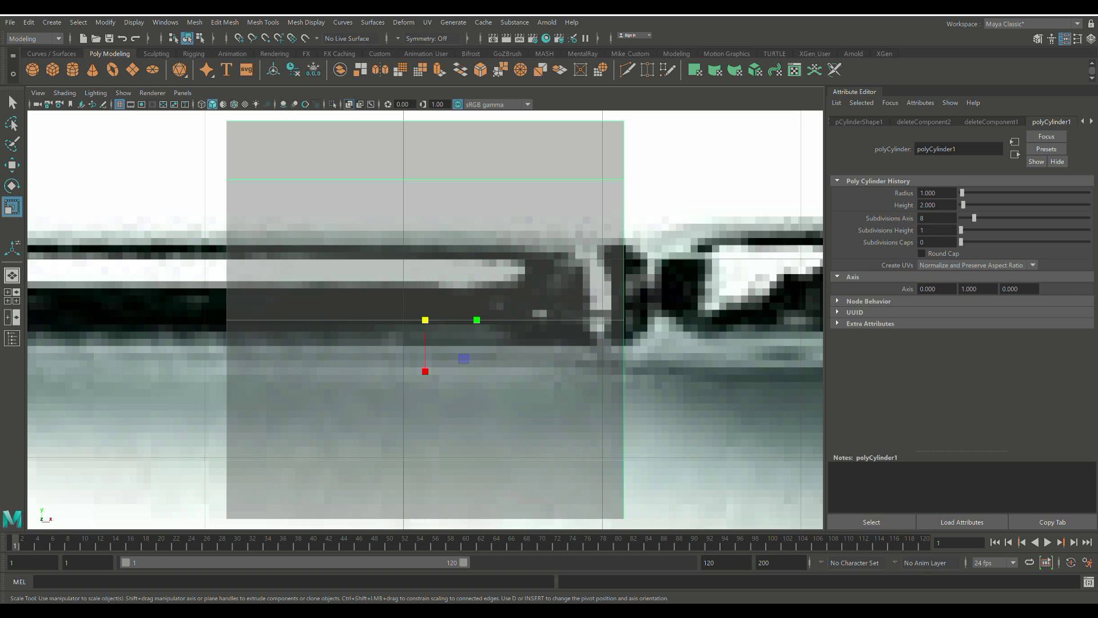
drag(425, 319, 392, 320)
key(w)
drag(424, 286, 425, 265)
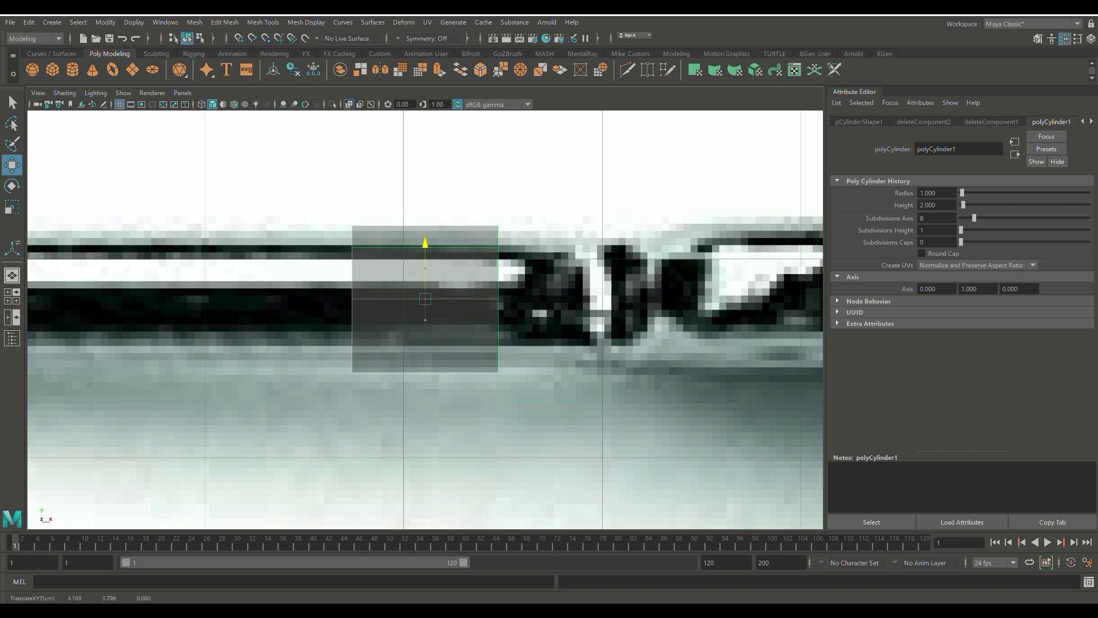
drag(483, 297, 602, 297)
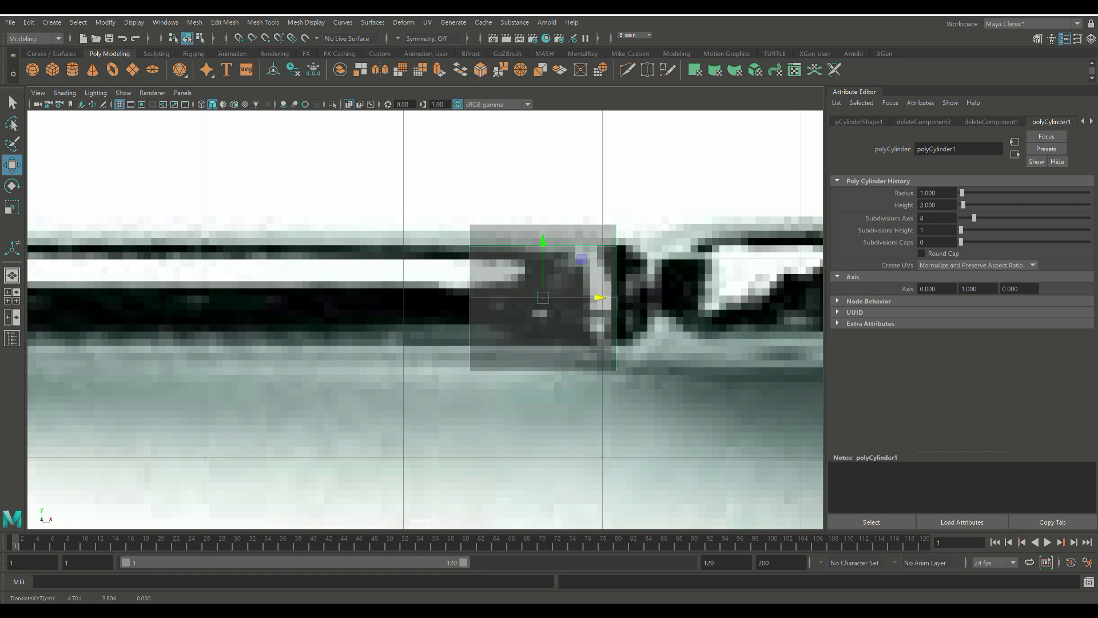
Extrude the tube's open edge loop facing away from the eye along the shank to about X 2.91
key(space)
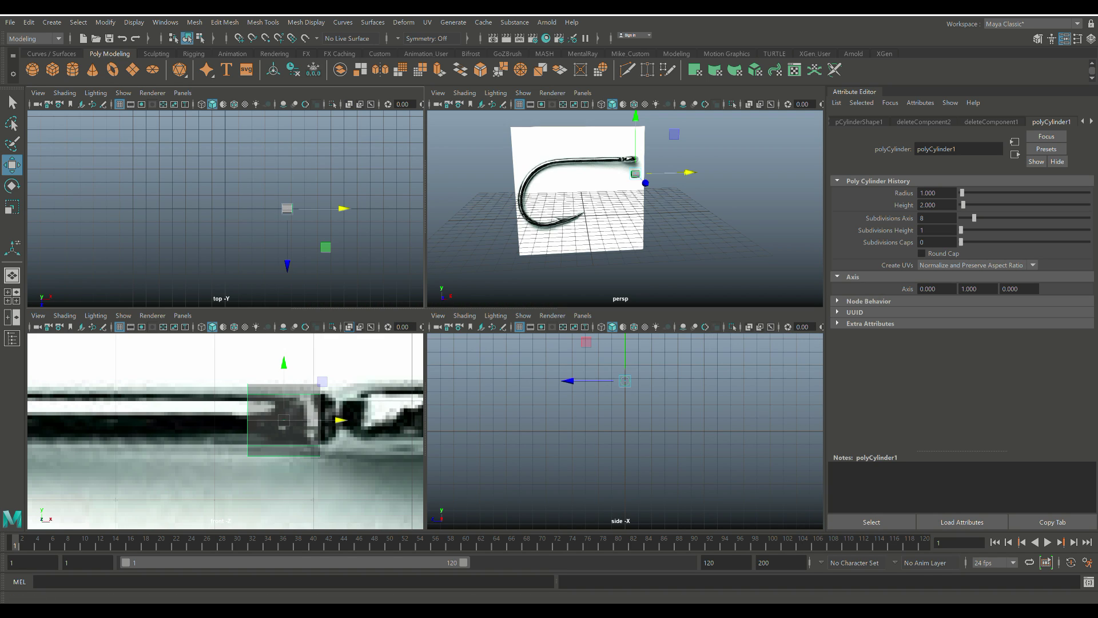
key(space)
right_drag(480, 257, 477, 232)
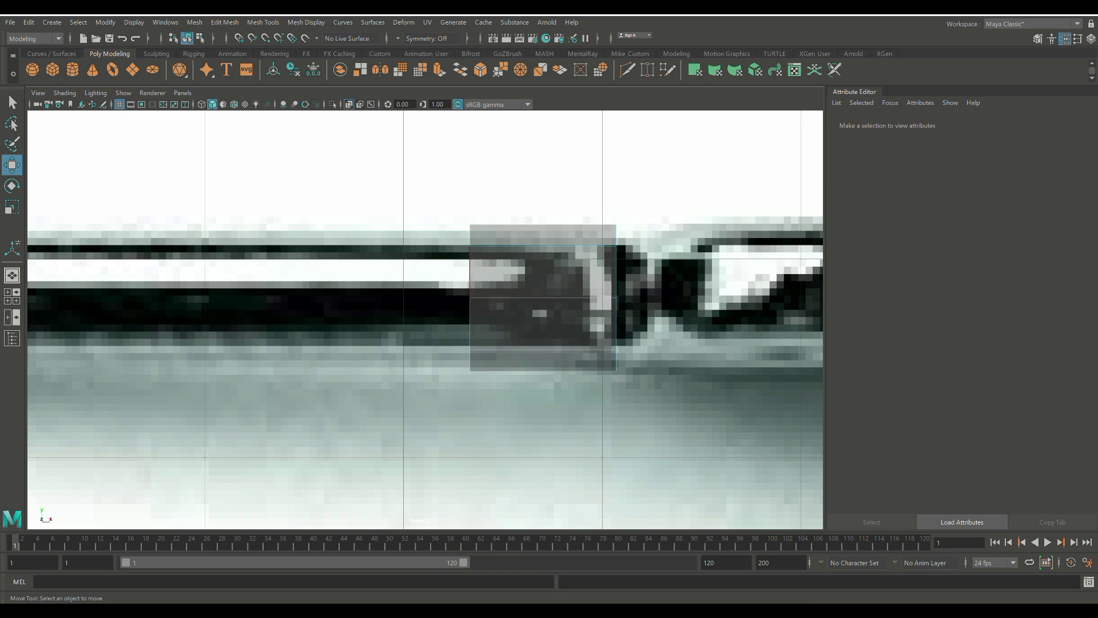
double_click(469, 270)
alt+right_drag(469, 270, 380, 274)
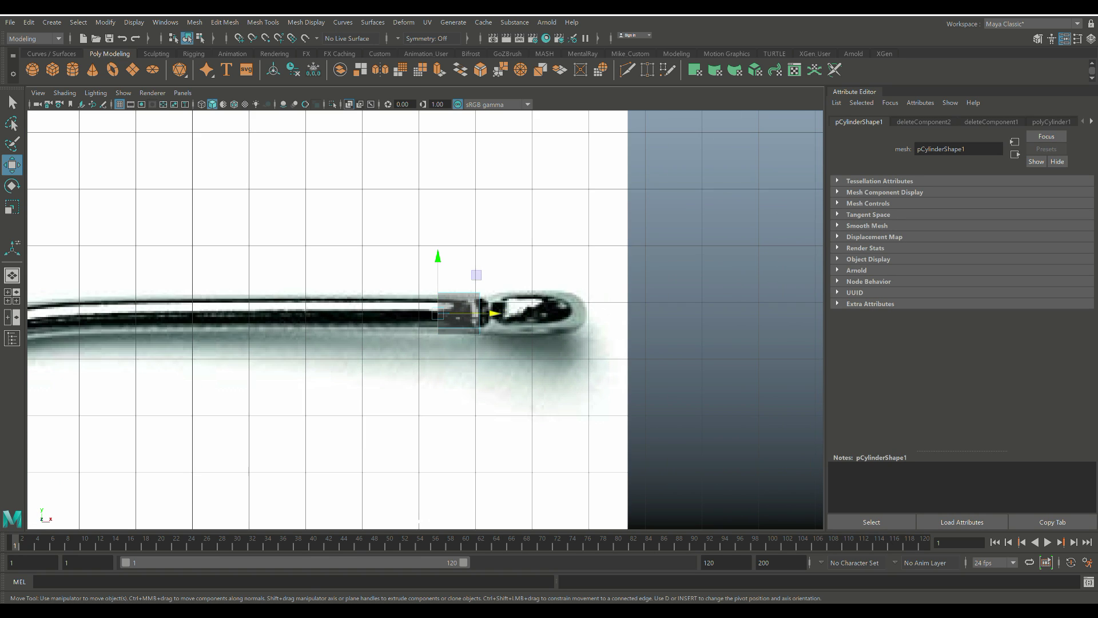
scroll(456, 318, up, 5)
mouse_move(477, 315)
mouse_down()
mouse_move(451, 315)
mouse_move(468, 307)
mouse_up()
key(ctrl+e)
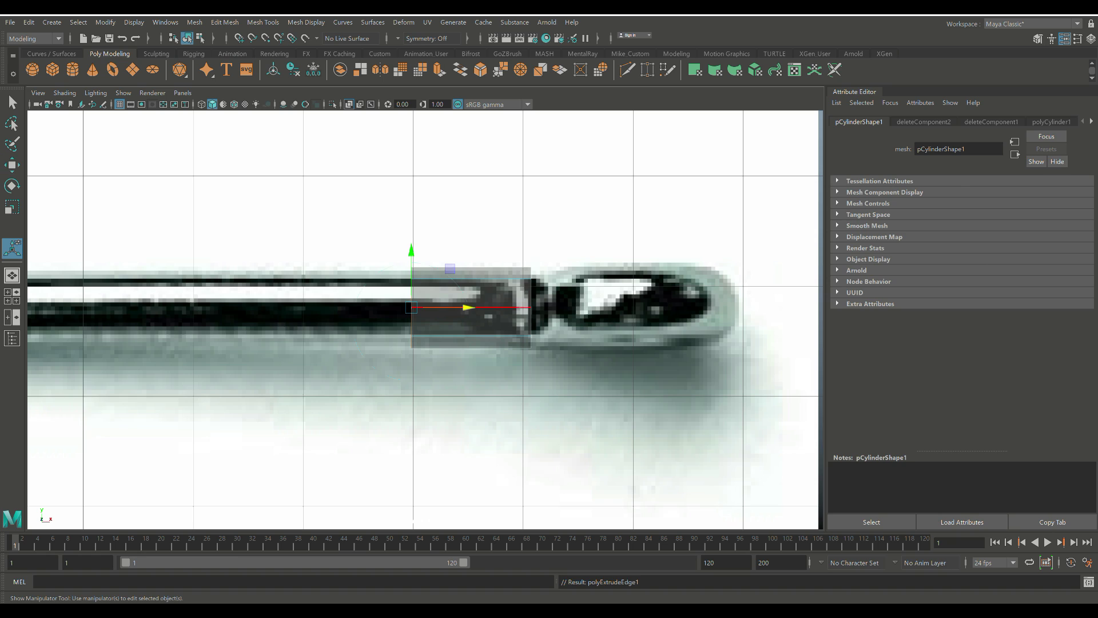
key(w)
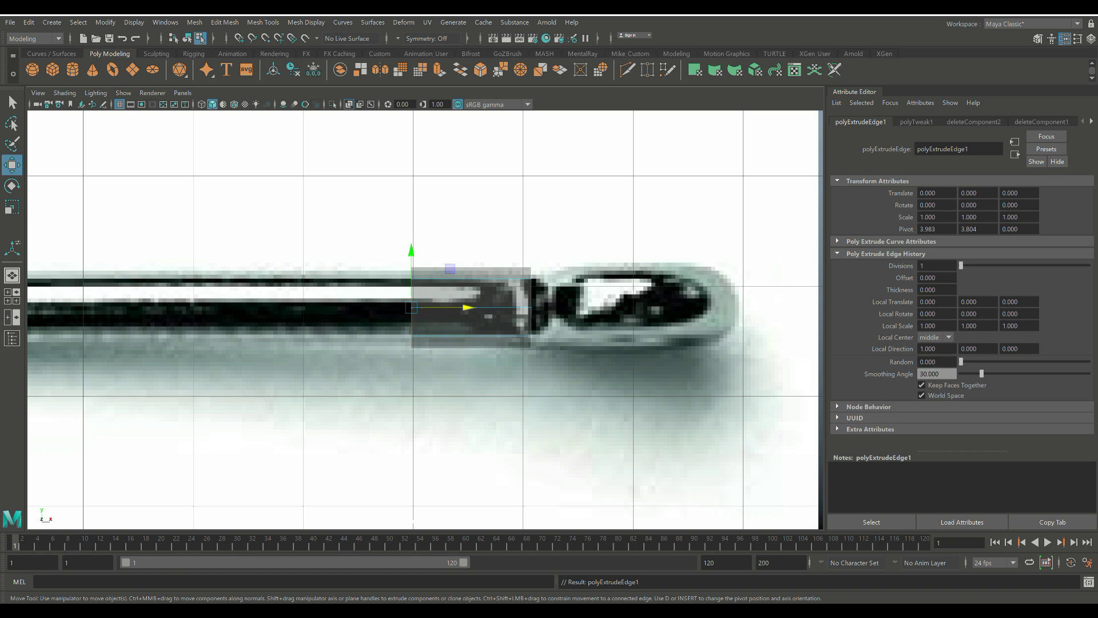
drag(468, 308, 350, 308)
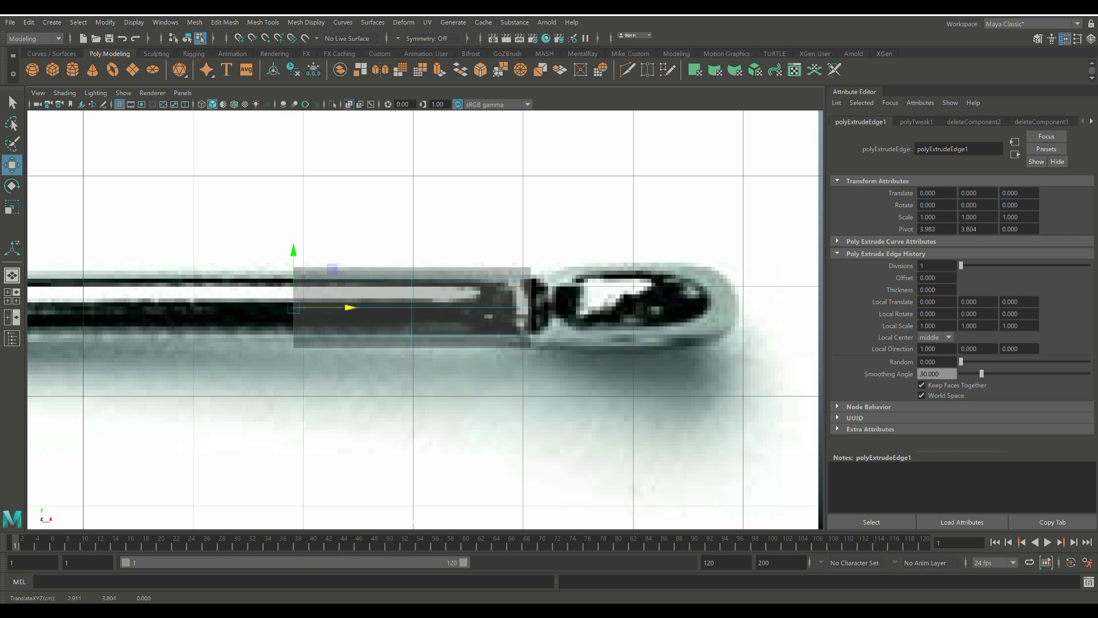
Extrude the same open end another segment straight along the shank to about X 1.73
scroll(425, 320, down, 6)
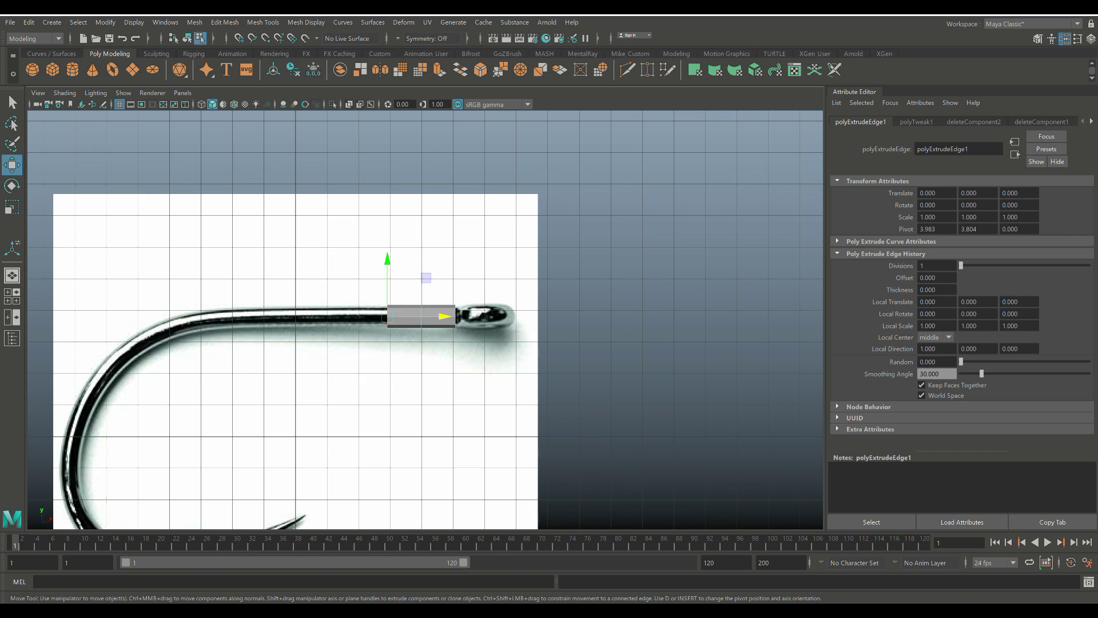
alt+middle_drag(426, 321, 629, 268)
key(ctrl+e)
key(w)
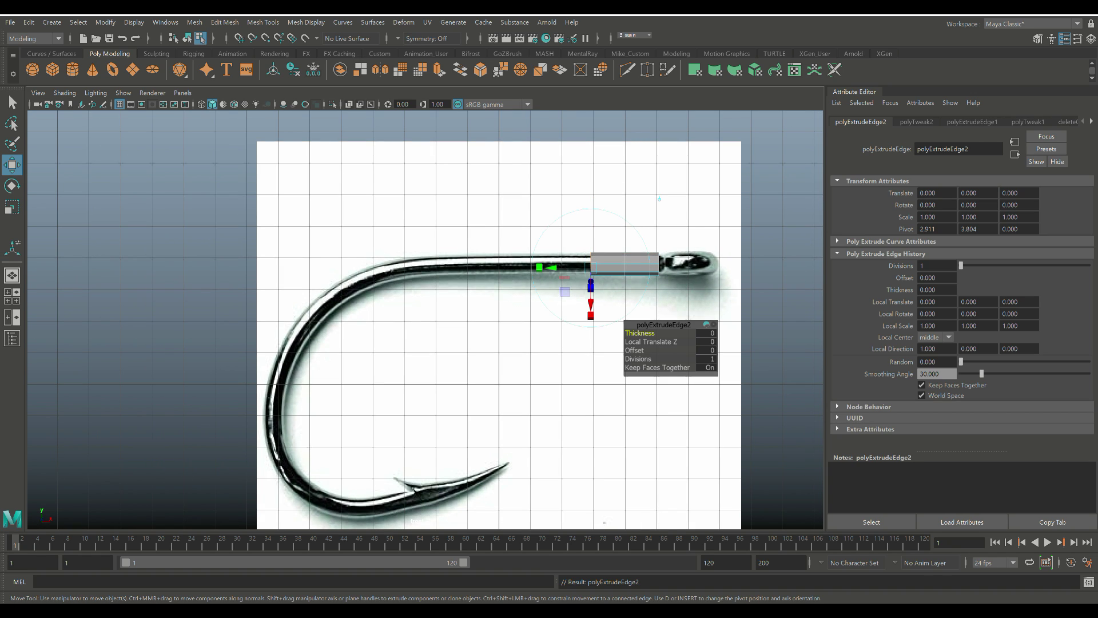
click(659, 199)
drag(645, 263, 608, 264)
Extrude two more straight segments from the open end along the shank, to about X 0.44 and X -1.21
key(ctrl+e)
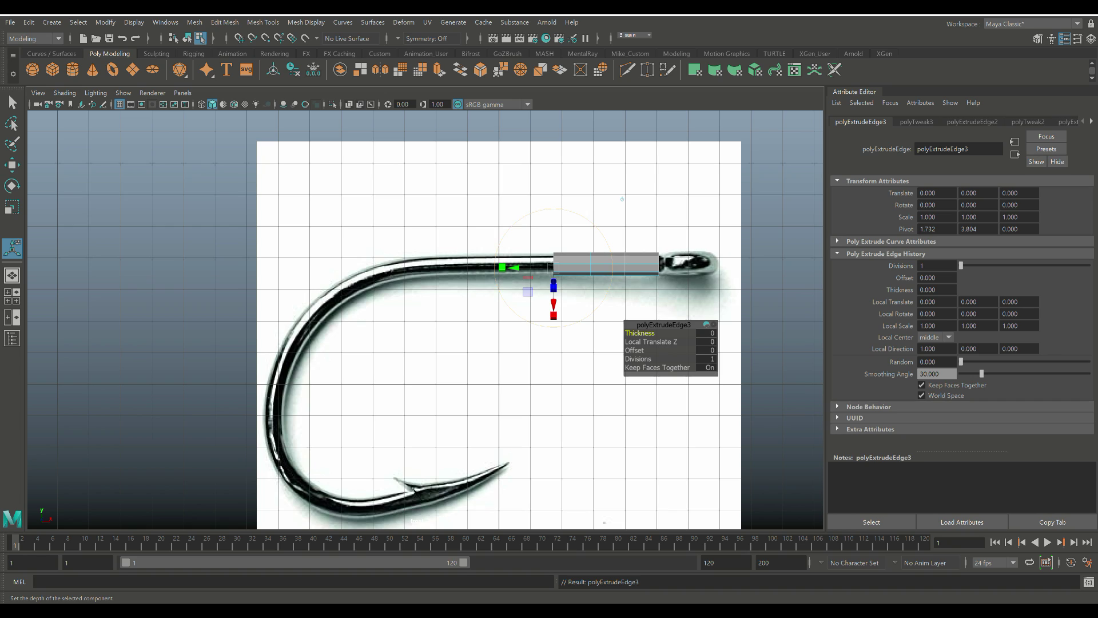
key(w)
drag(609, 263, 570, 264)
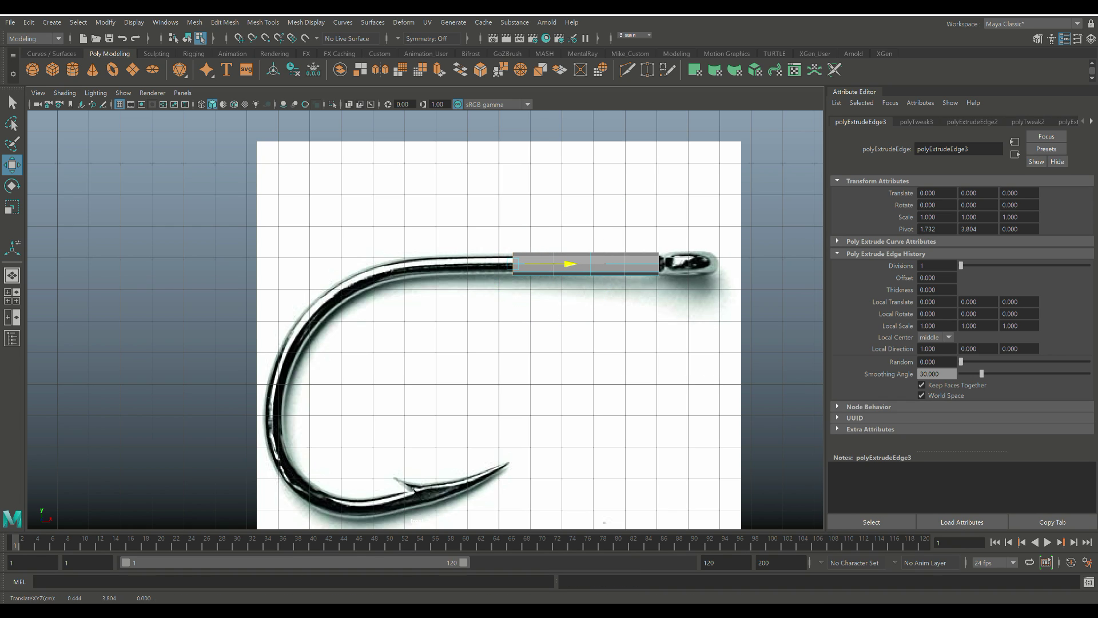
key(ctrl+e)
key(w)
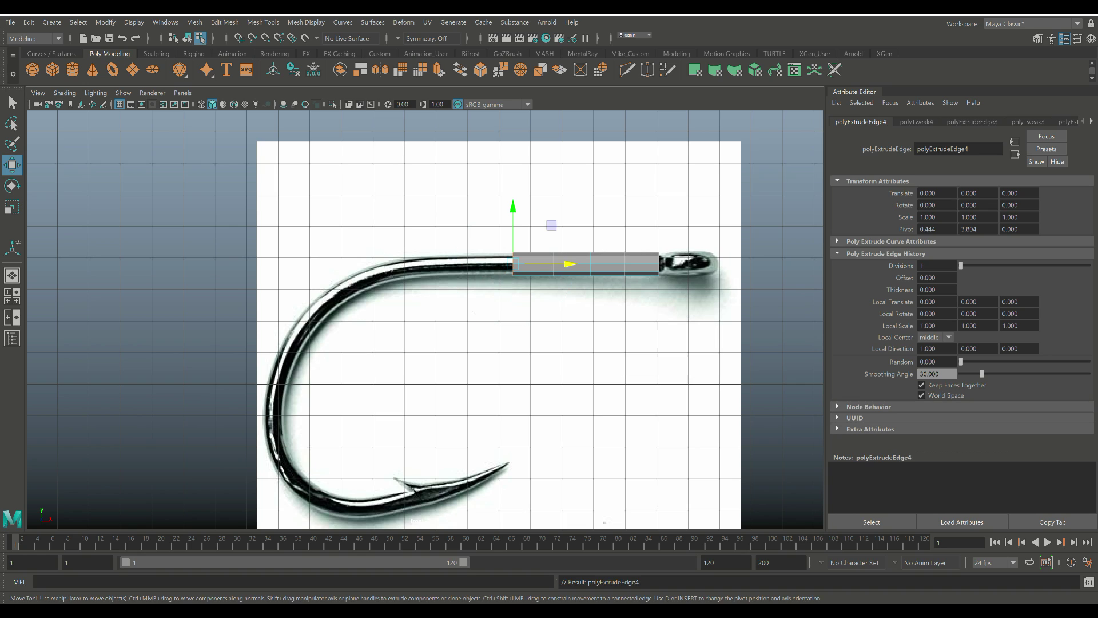
drag(569, 264, 518, 264)
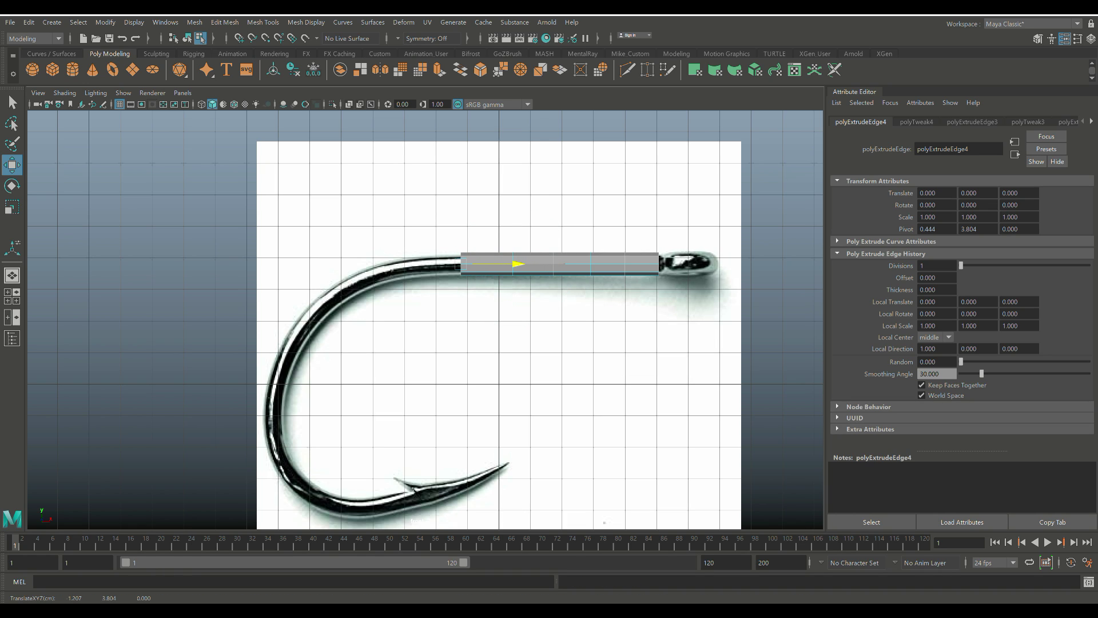
Extrude the open end to the start of the bend at about X -2.94, Y 3.68, tilting the edge loop slightly to follow the curve
scroll(518, 264, up, 4)
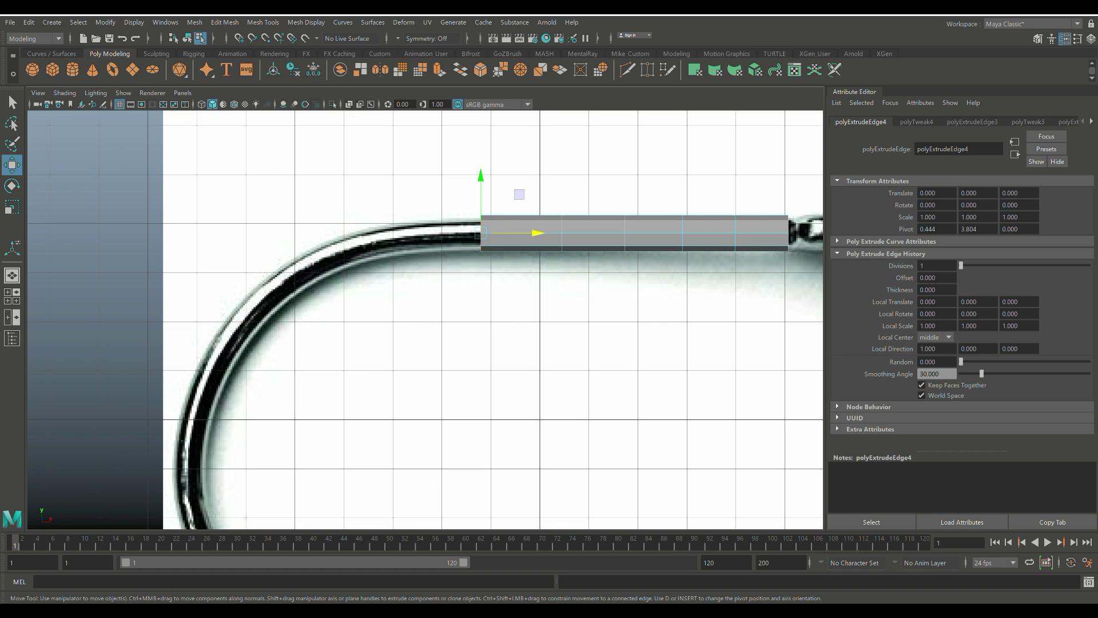
key(ctrl+e)
key(w)
drag(538, 233, 453, 233)
drag(396, 174, 396, 181)
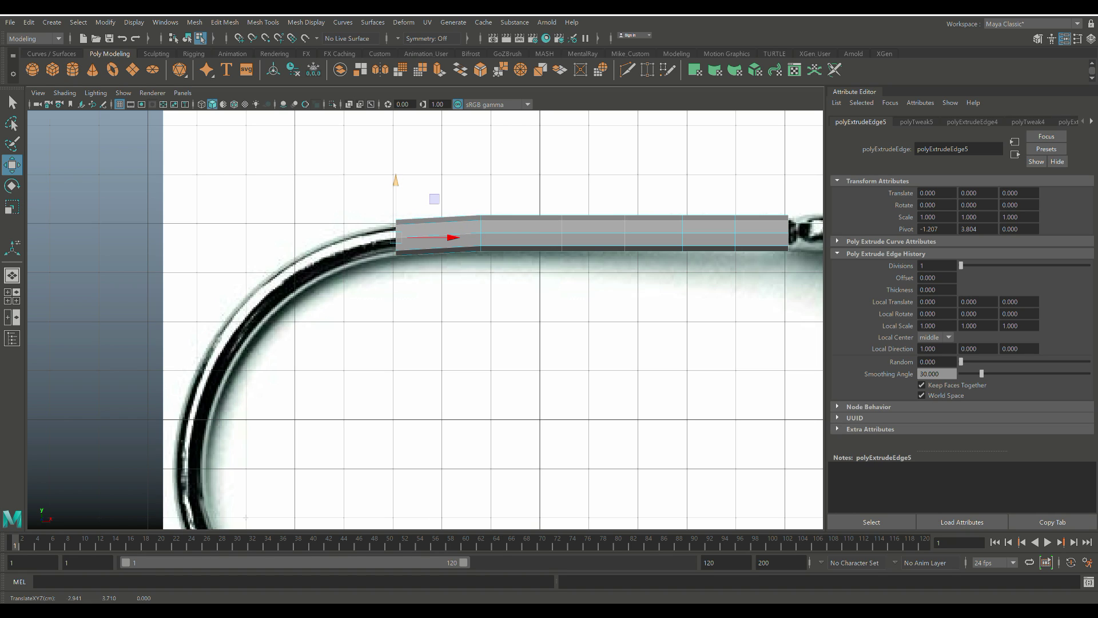
key(e)
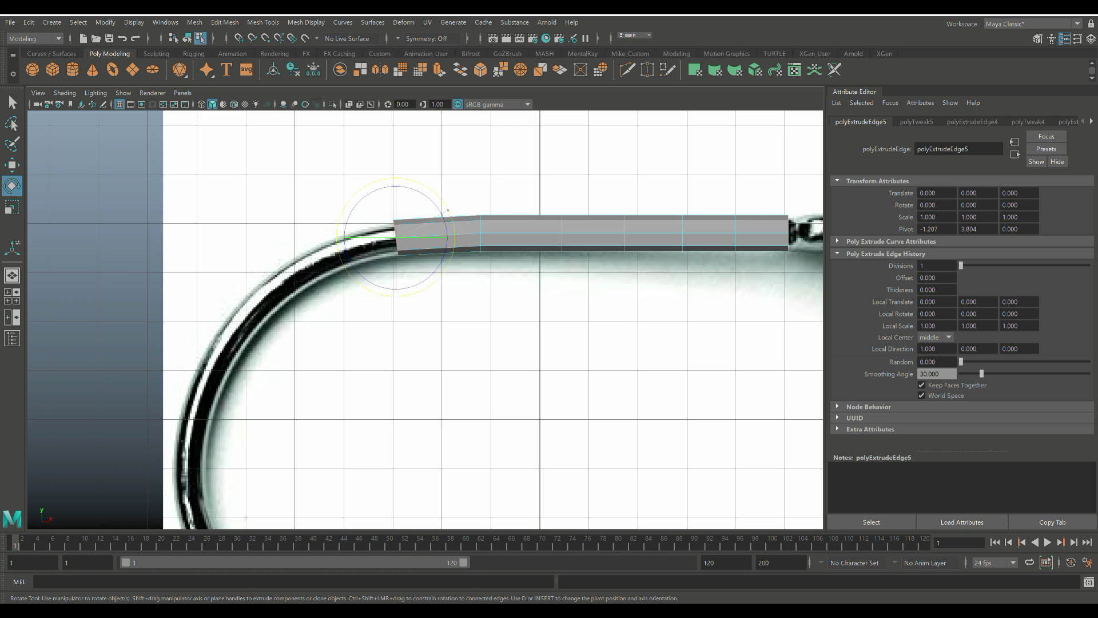
key(w)
click(396, 180)
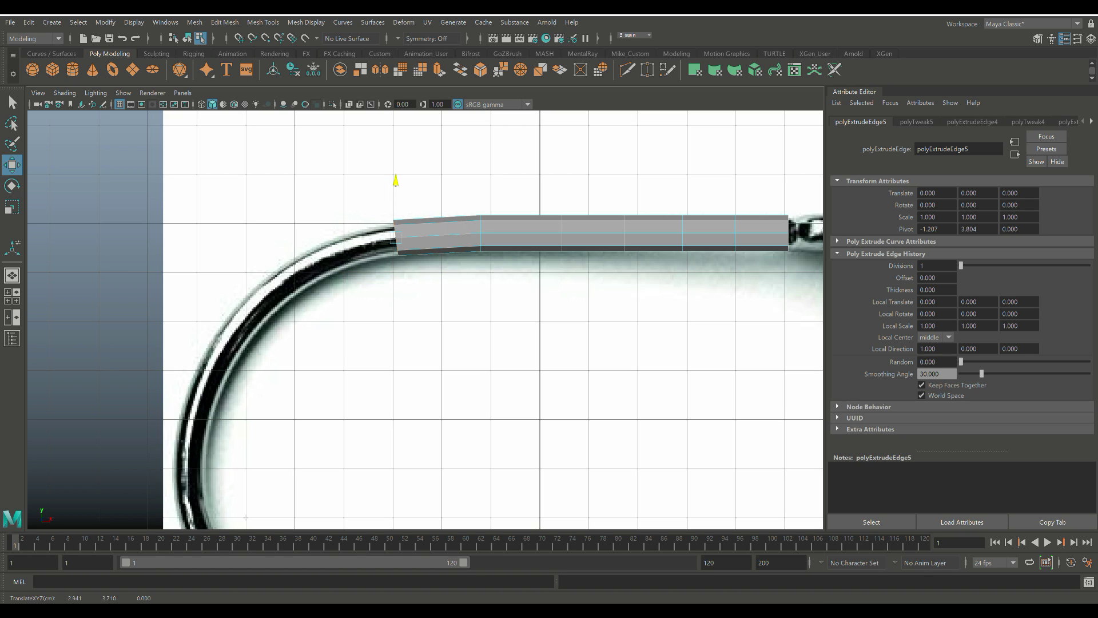
drag(396, 181, 396, 182)
Extrude the open end along the bend to about X -4.35, Y 3.23 and rotate its edge loop to follow the curve
key(ctrl+e)
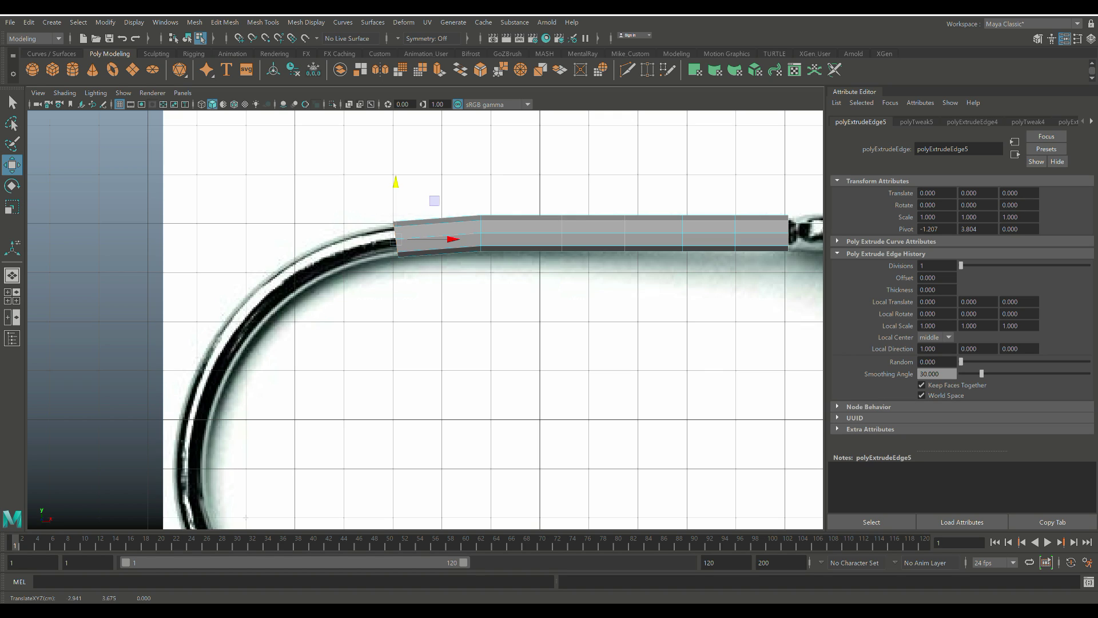
key(w)
drag(395, 239, 327, 262)
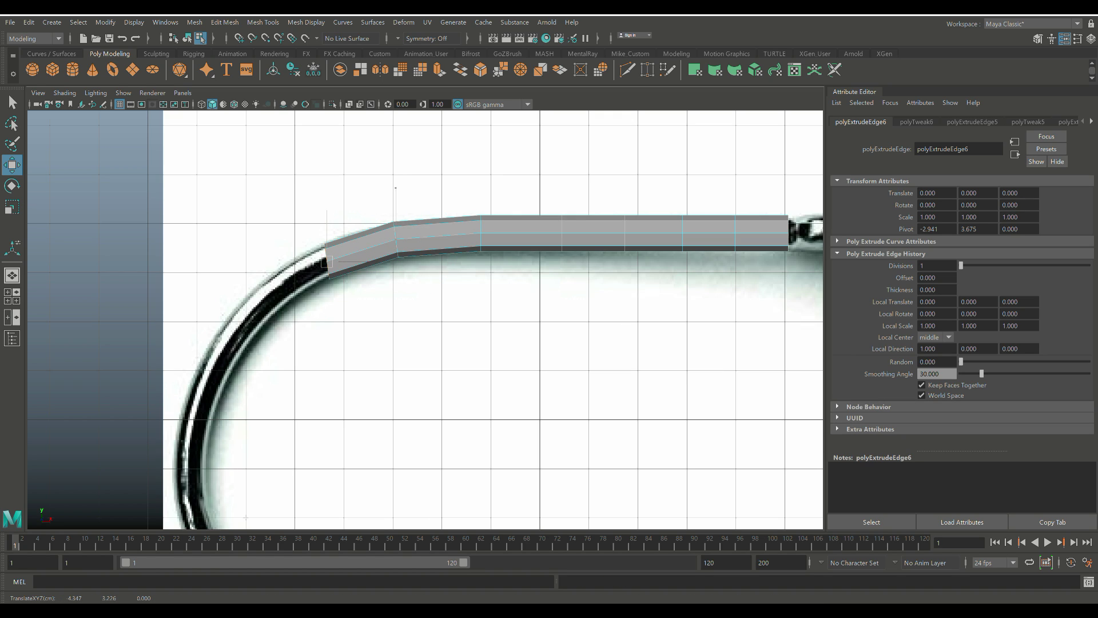
key(e)
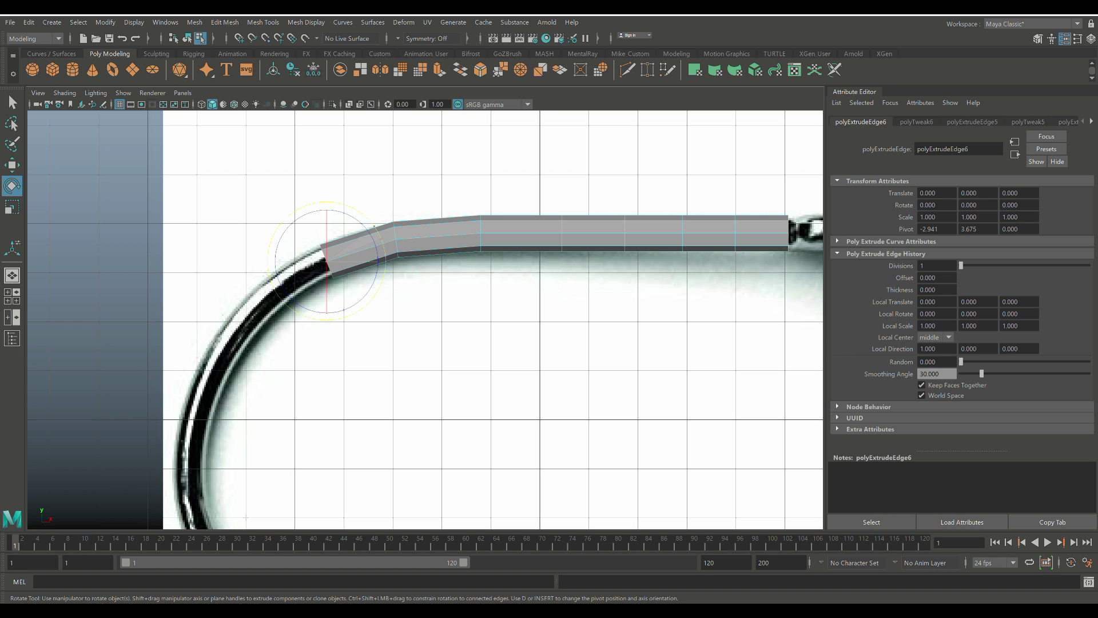
Extrude the next bend segment from the open end to about X -5.50, Y 2.51
key(ctrl+e)
key(w)
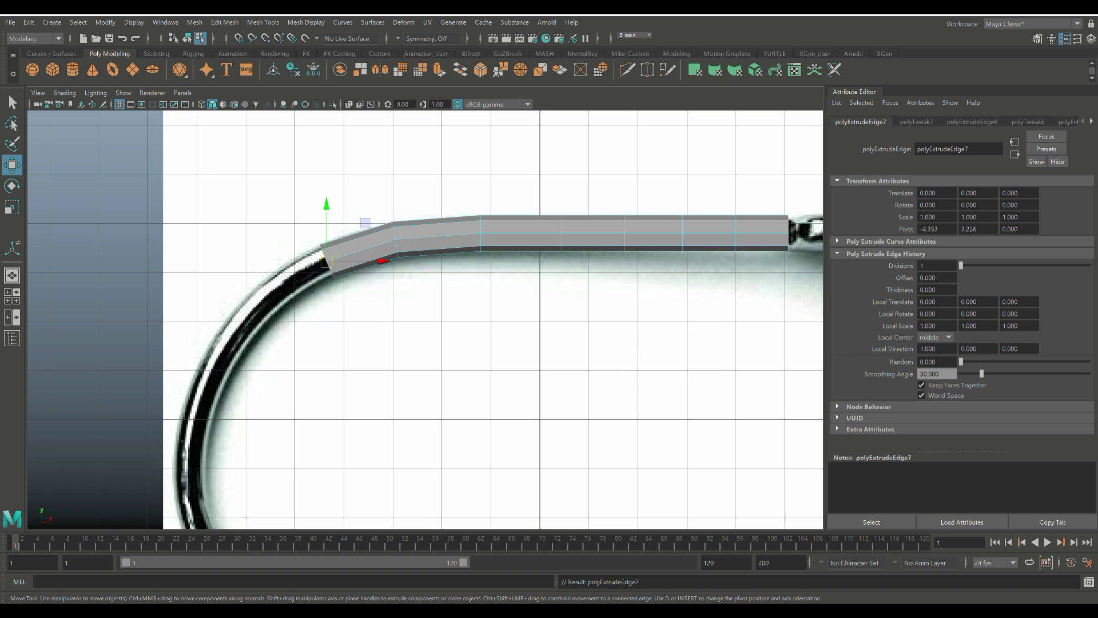
drag(326, 262, 270, 295)
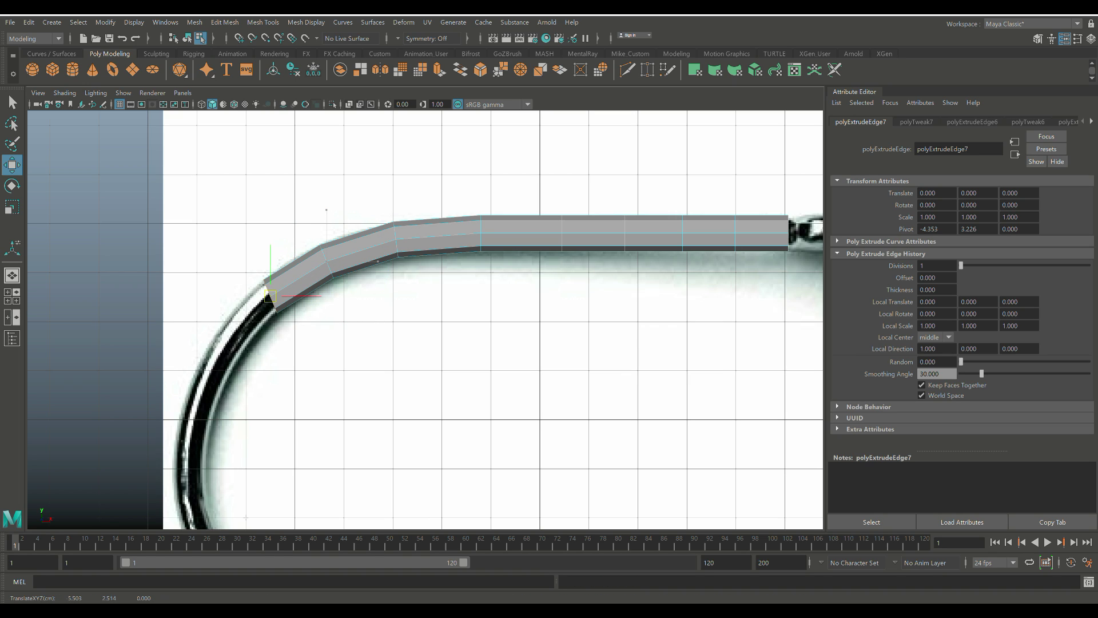
Rotate the open edge loop to follow the bend and extrude the next segment to about X -6.33, Y 1.51
key(e)
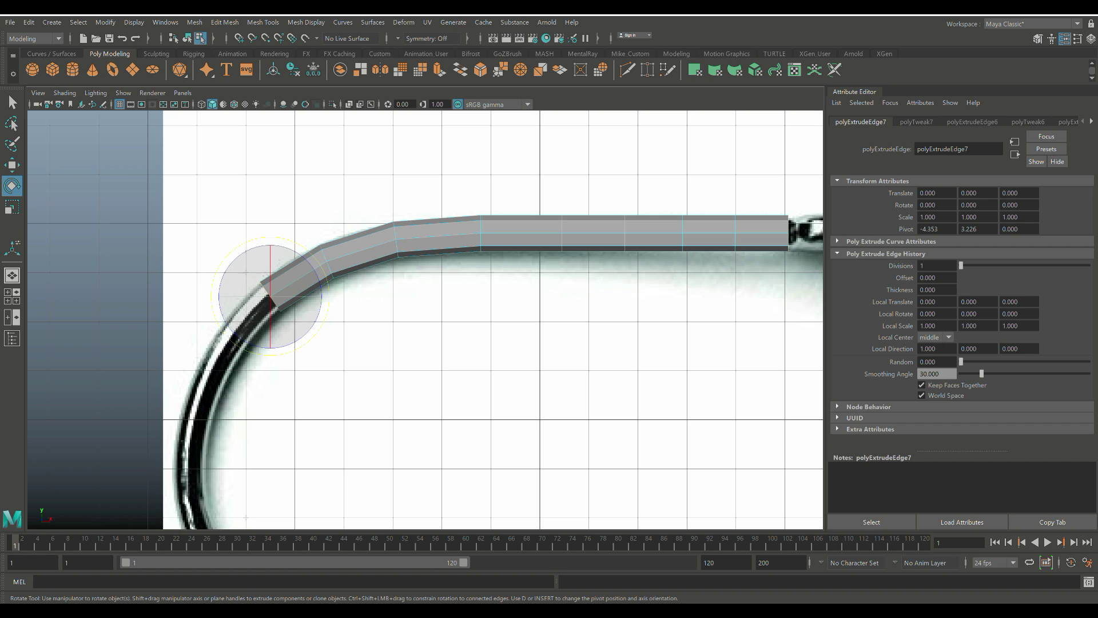
scroll(425, 320, down, 3)
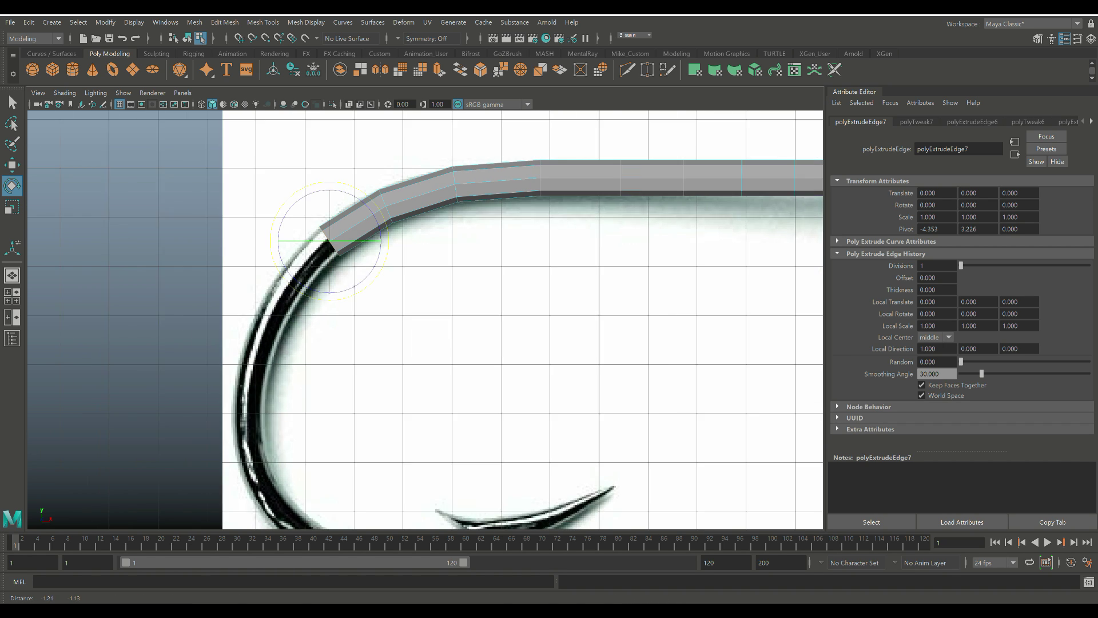
key(ctrl+e)
key(w)
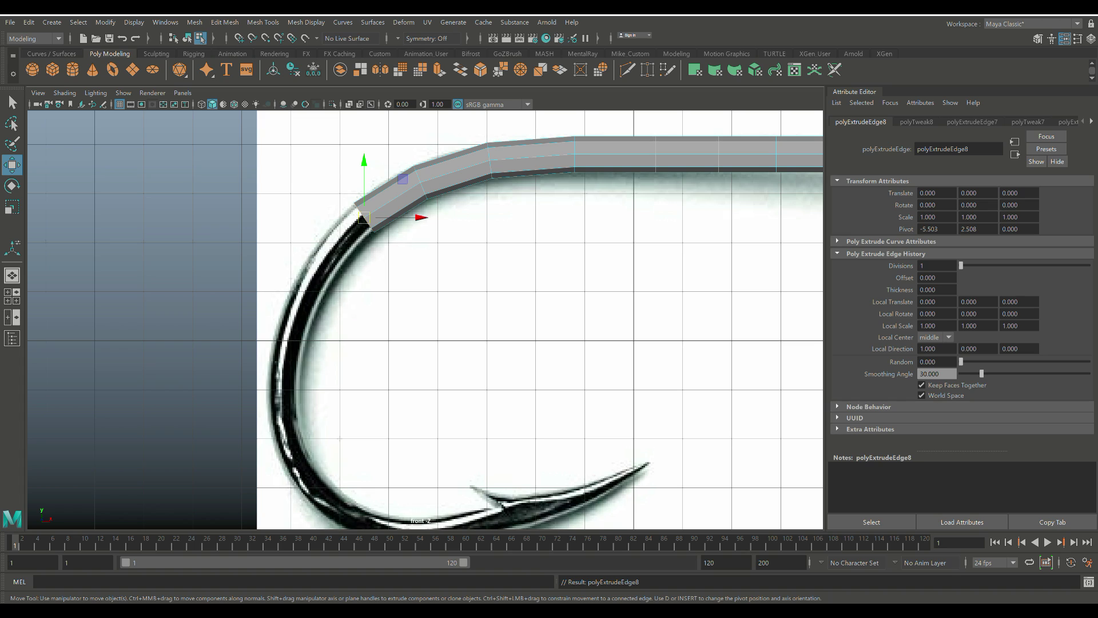
mouse_move(363, 218)
mouse_down()
mouse_move(324, 262)
mouse_move(383, 263)
mouse_move(380, 249)
mouse_move(323, 266)
mouse_move(297, 314)
mouse_move(348, 284)
mouse_up()
key(e)
Extrude the open end along the bend to about X -6.86, Y 0.50 and rotate its edge loop to follow the curve
key(ctrl+e)
key(w)
key(e)
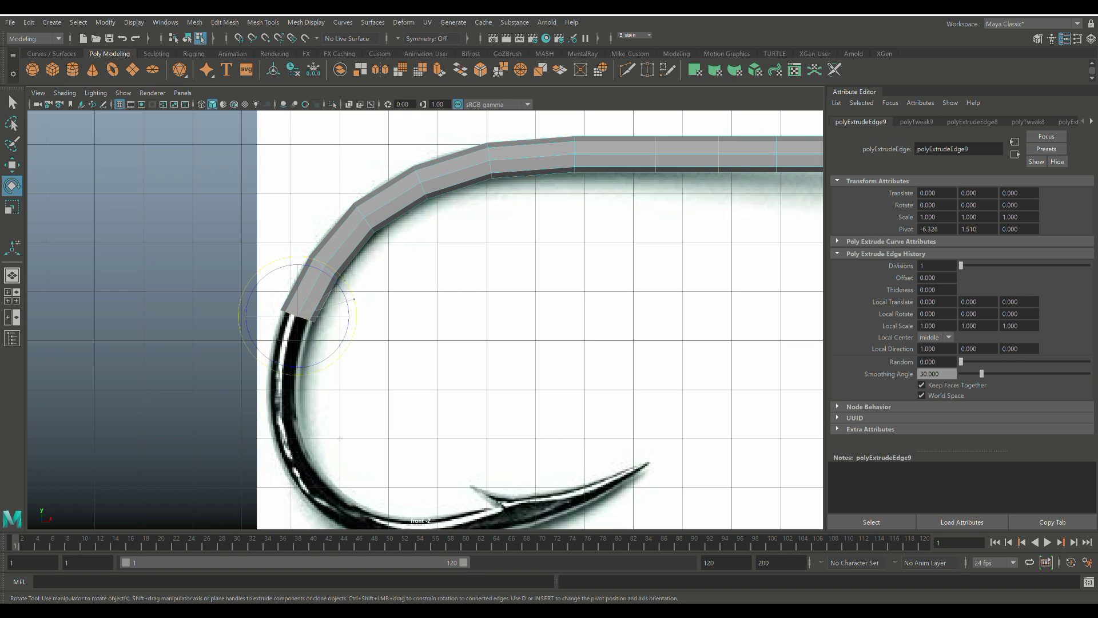
key(w)
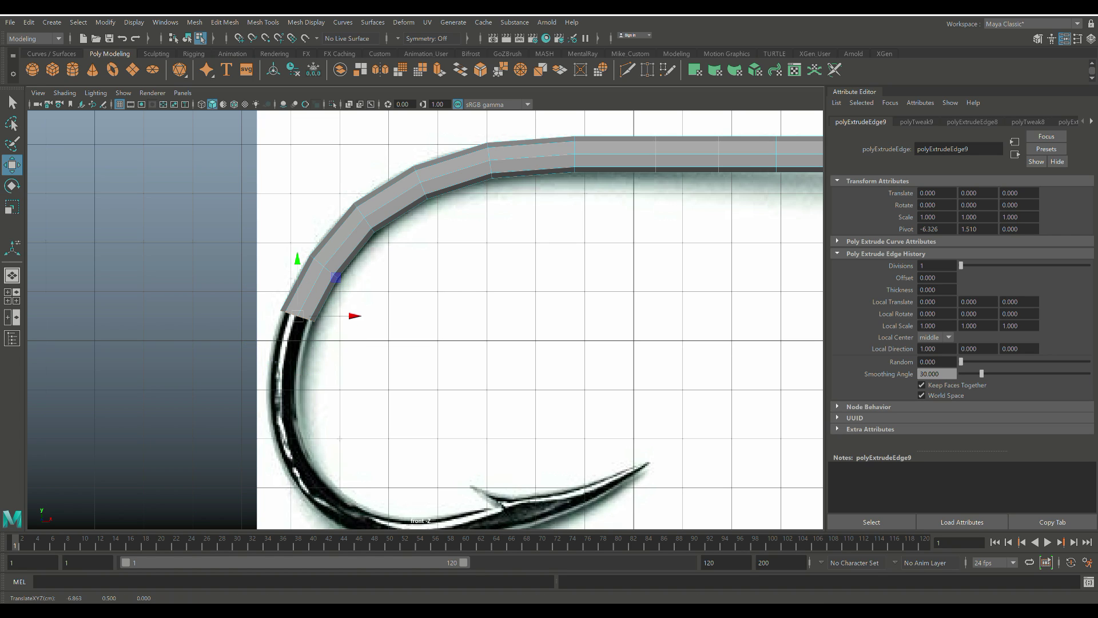
Extrude the open end down to the outermost part of the bend and rotate its edge loop until it is level
key(ctrl+e)
key(w)
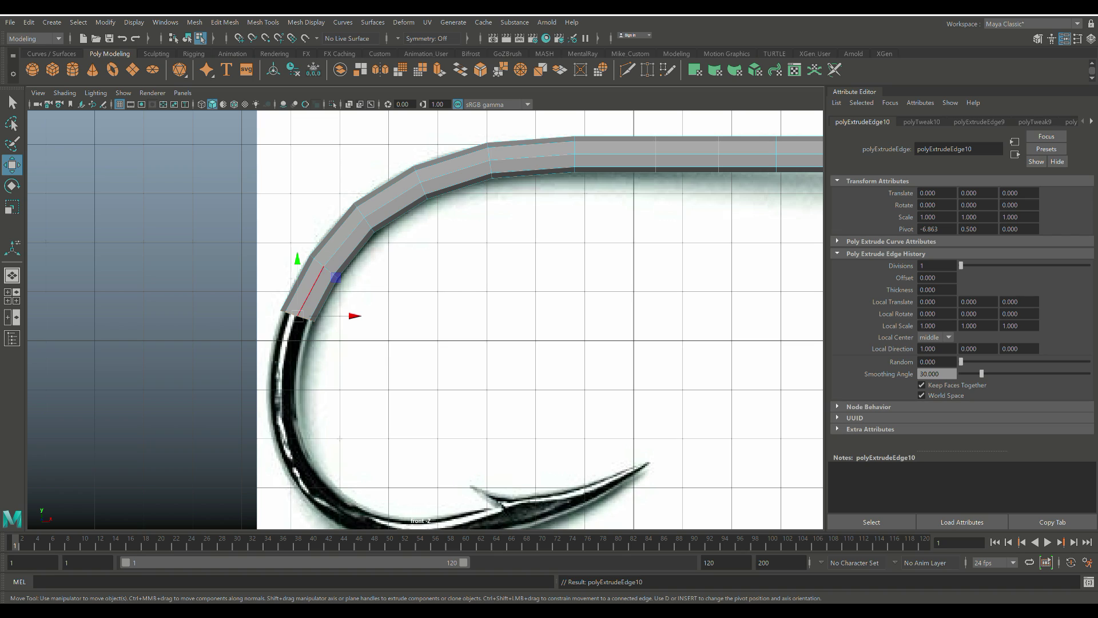
drag(297, 315, 286, 371)
key(e)
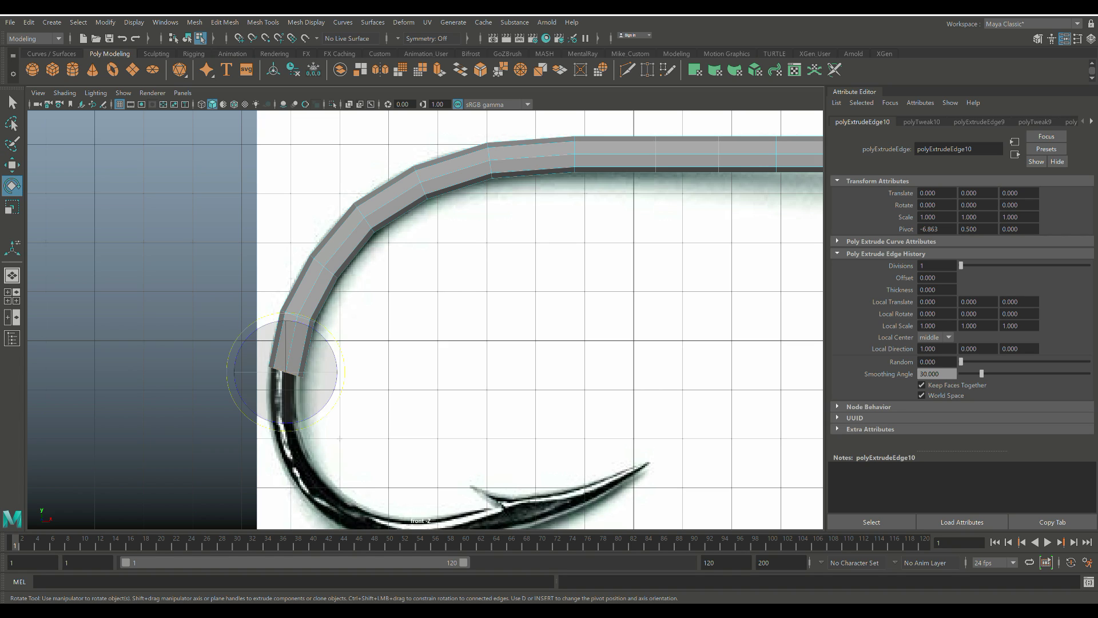
drag(340, 347, 332, 337)
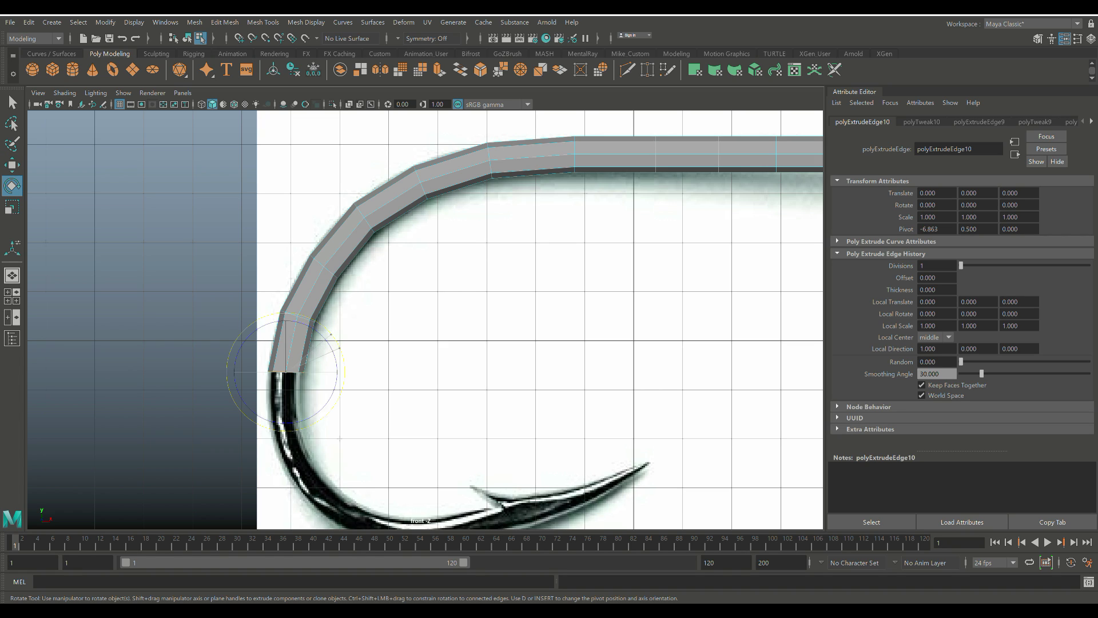
drag(330, 334, 331, 334)
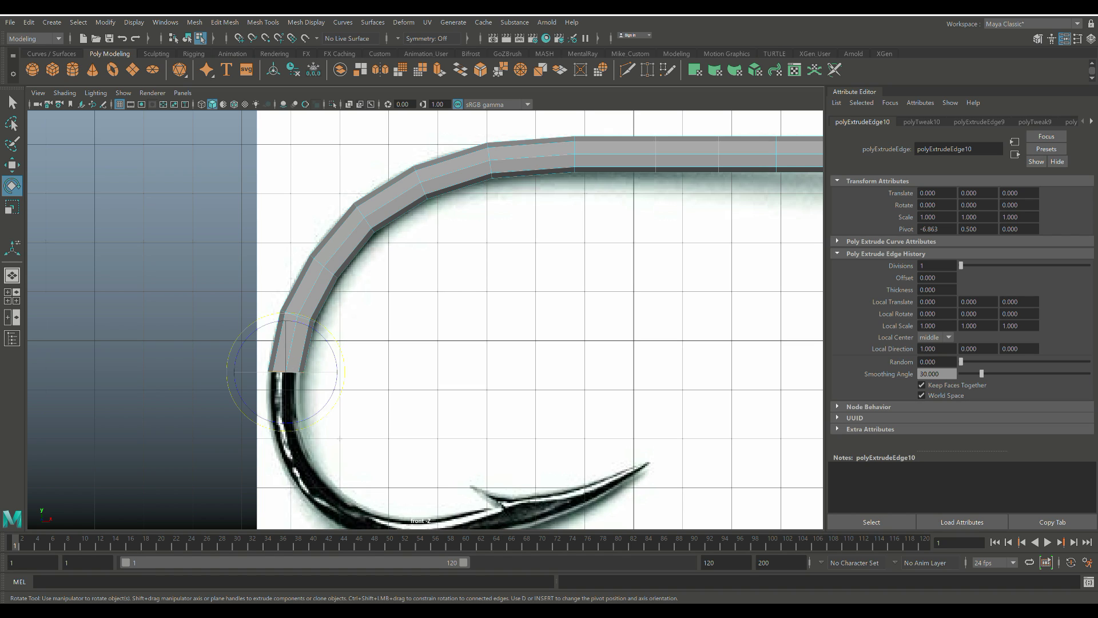
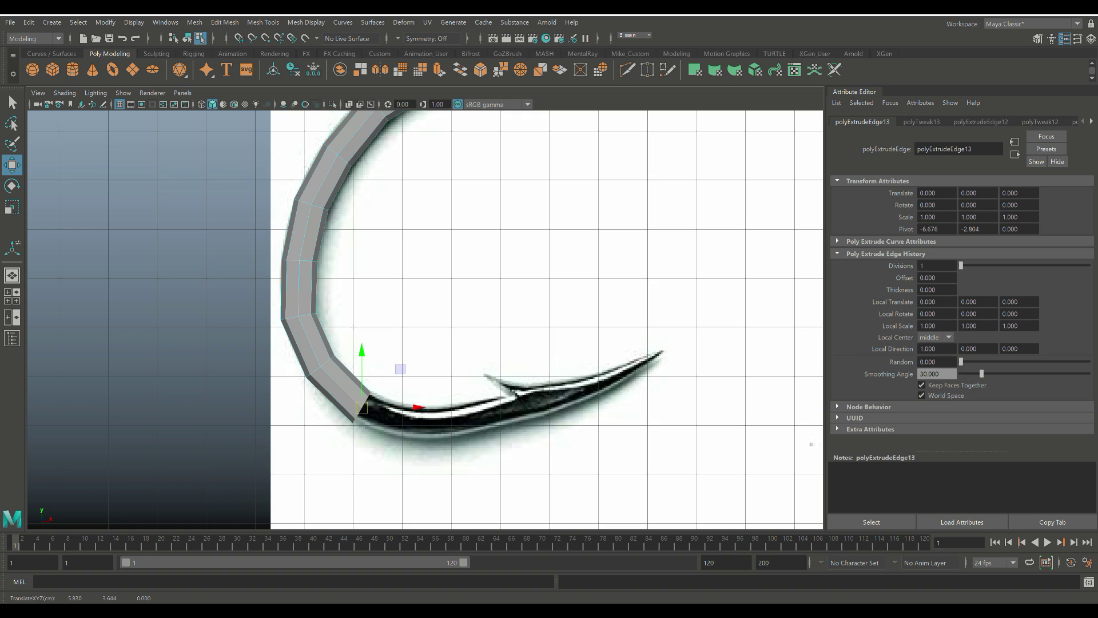
Extrude the open end to the lowest part of the bend at about X -4.52, Y -4.04 and rotate its edge loop
key(w)
drag(361, 407, 426, 426)
key(e)
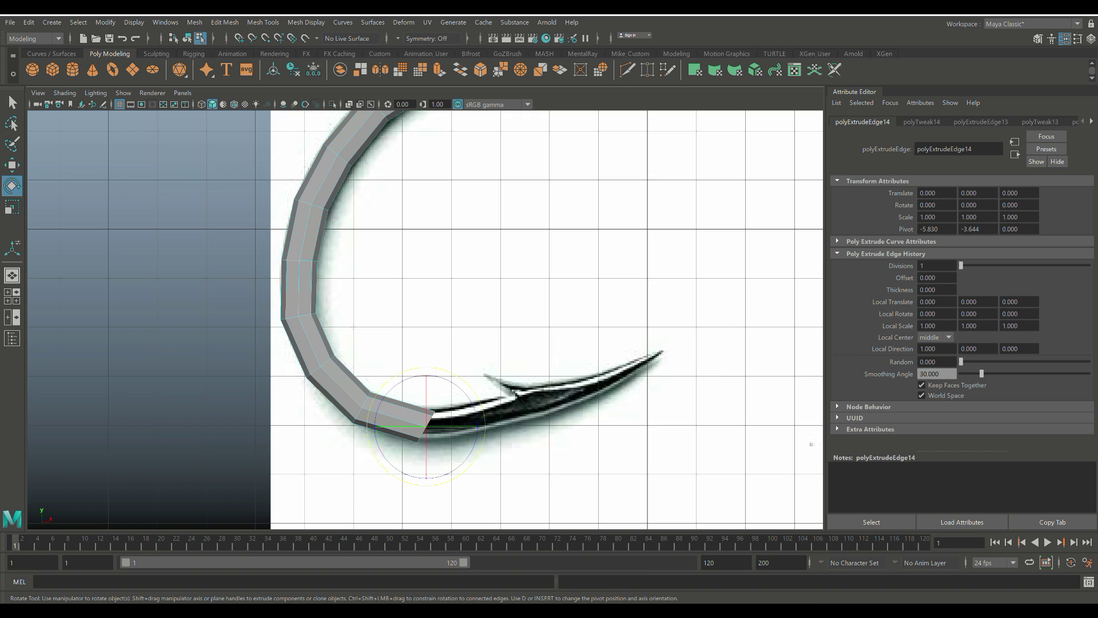
drag(470, 388, 476, 396)
Extrude two more segments along the barbed arm, to about X -3.14, Y -3.81 and X -1.98, Y -3.50
key(ctrl+e)
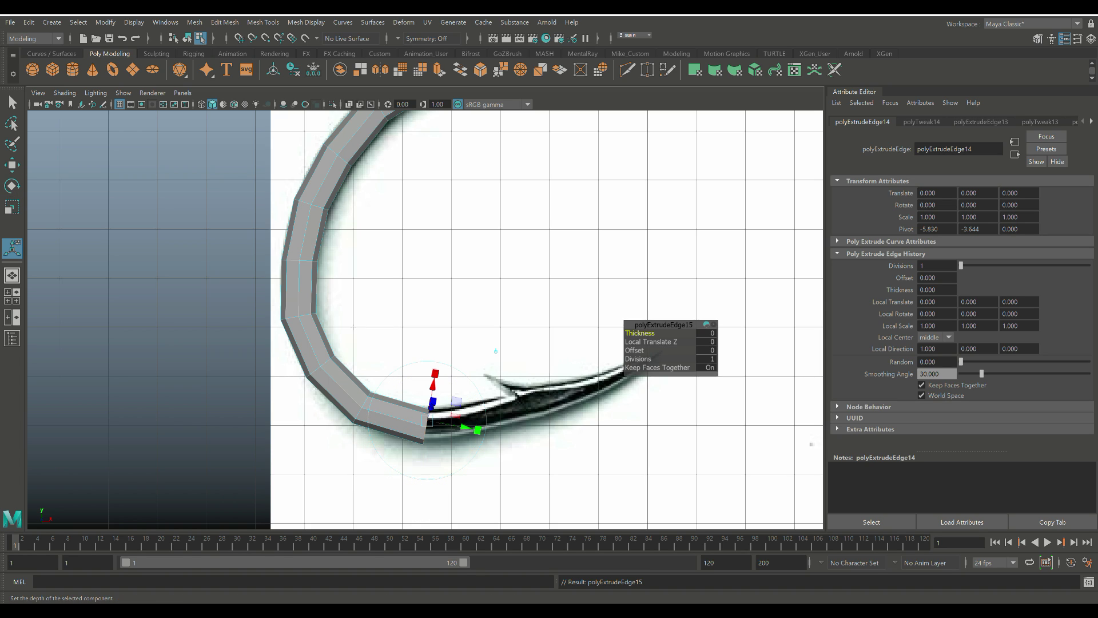
key(w)
drag(464, 388, 529, 381)
key(e)
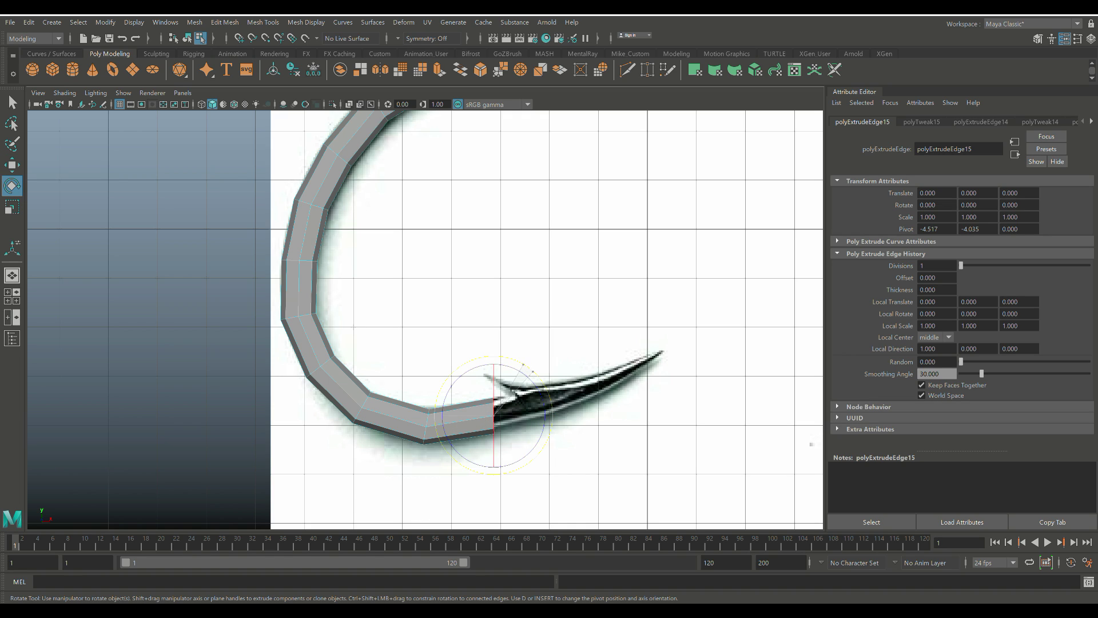
key(ctrl+e)
key(w)
drag(493, 413, 552, 401)
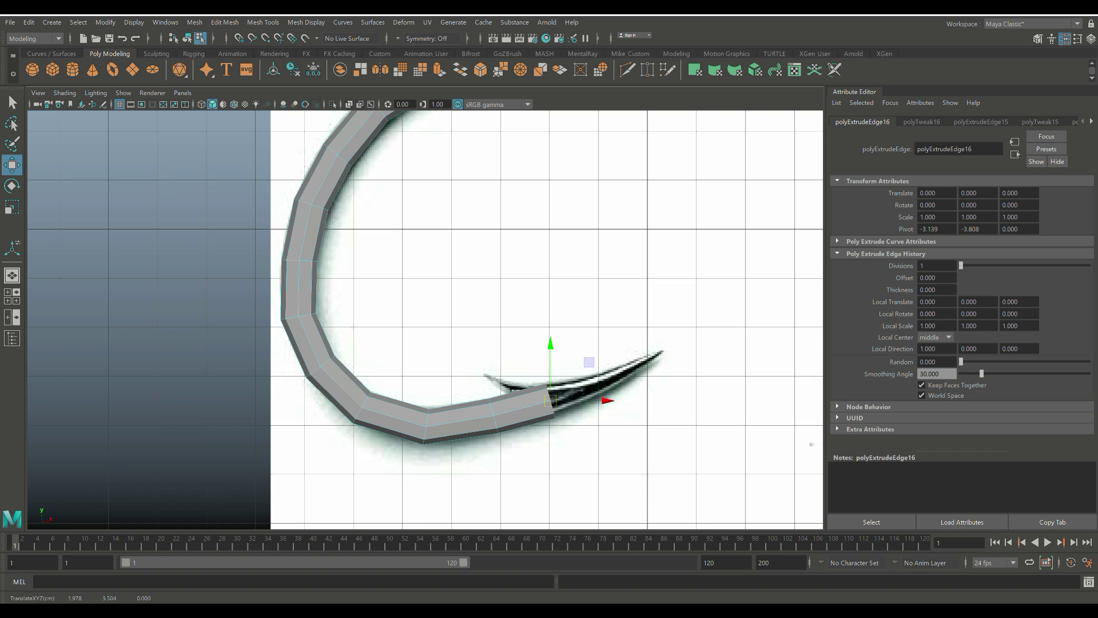
Extrude the open end toward the hook point to about X -0.79, Y -3.06, scaling its edge loop down to taper it
key(ctrl+e)
key(w)
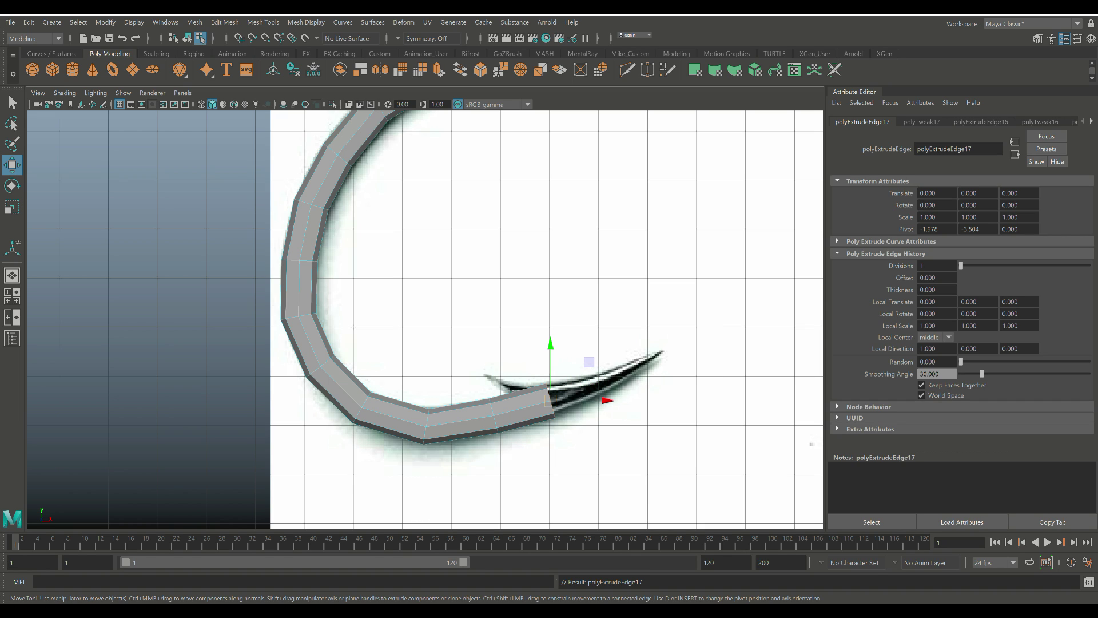
drag(551, 401, 592, 377)
key(r)
key(e)
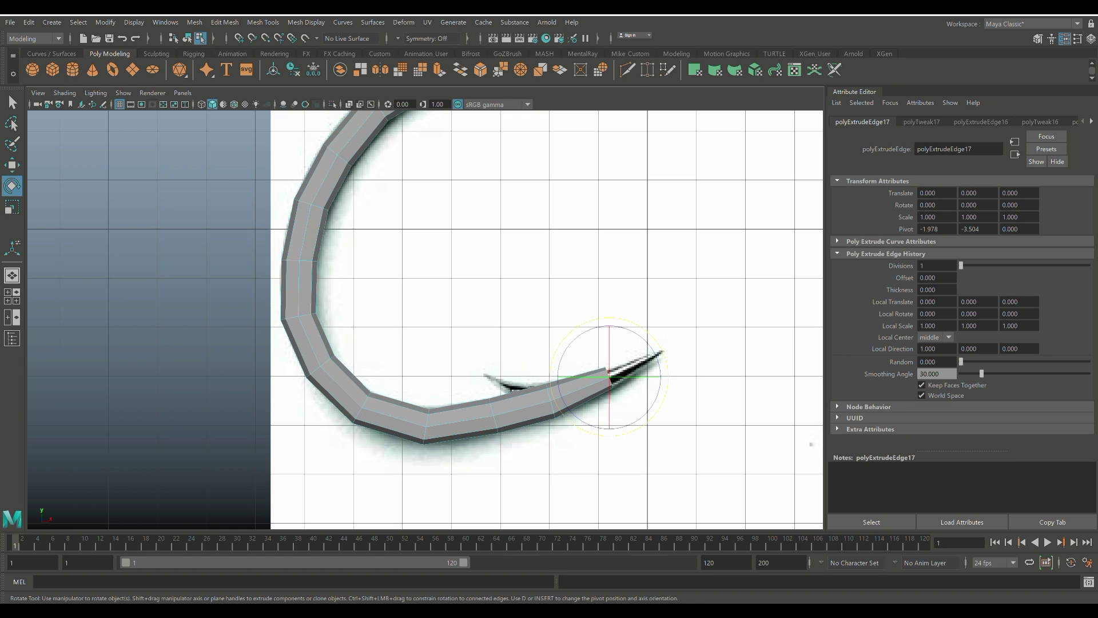
Extrude the last segment to the tip of the reference hook, then rotate and scale its edge loop down to a sharp point
key(w)
drag(609, 377, 662, 346)
key(ctrl+e)
key(w)
key(e)
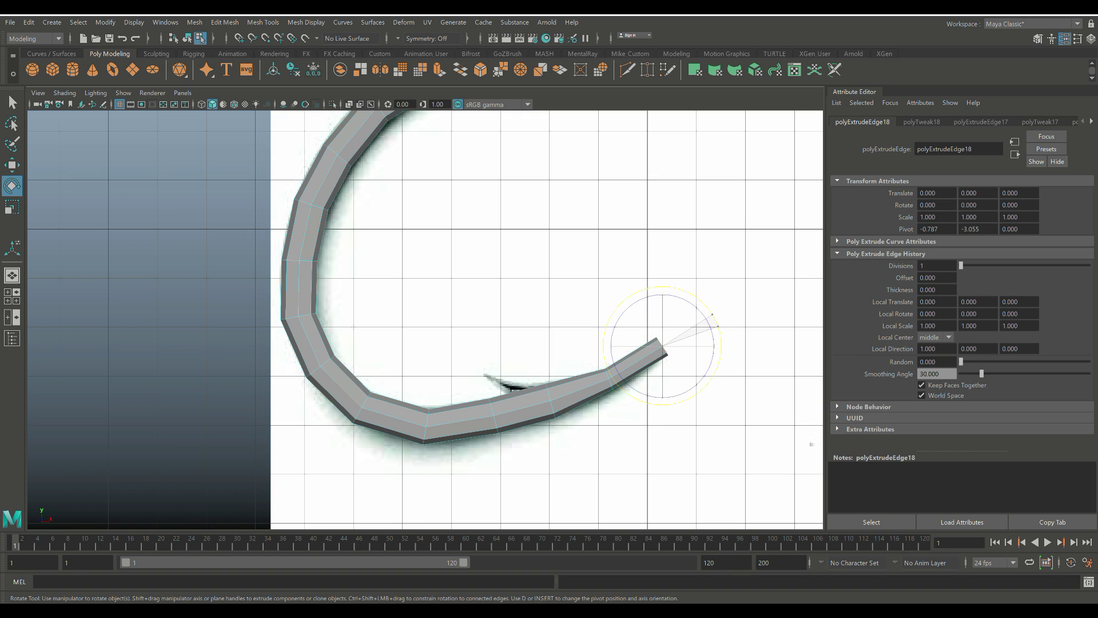
key(r)
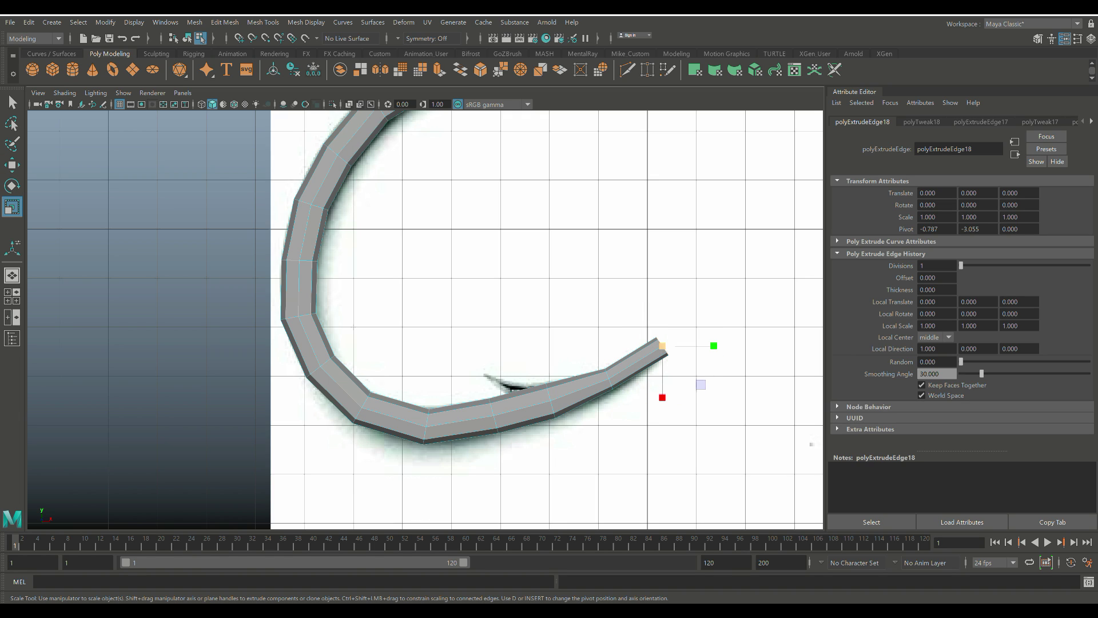
drag(662, 345, 624, 351)
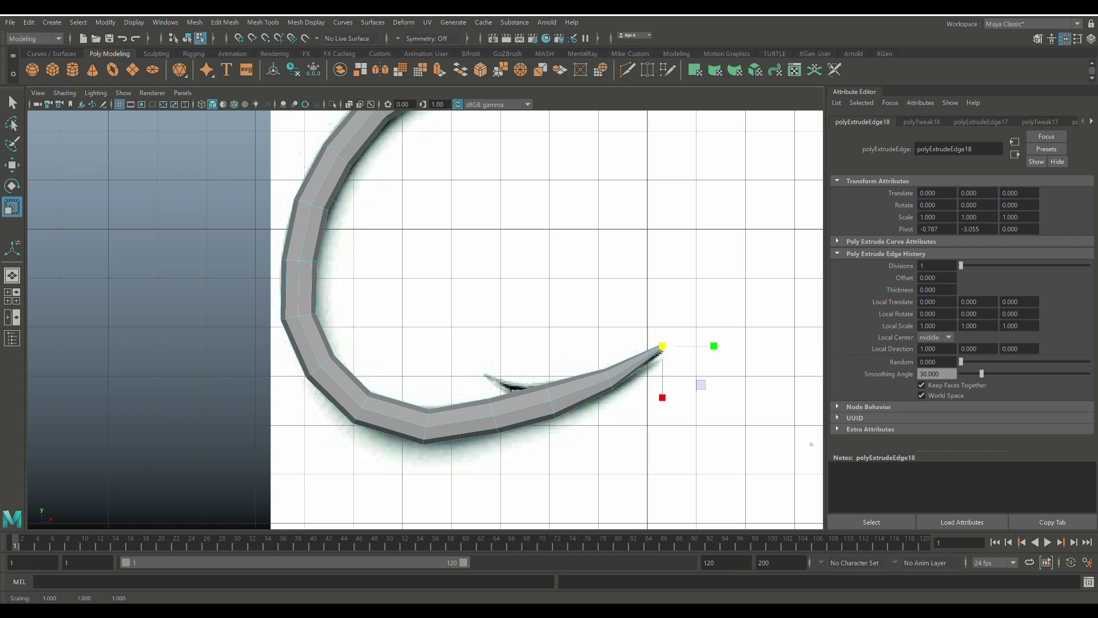
Close the open end at the hook's tip with Fill Hole in the perspective view
key(space)
key(space)
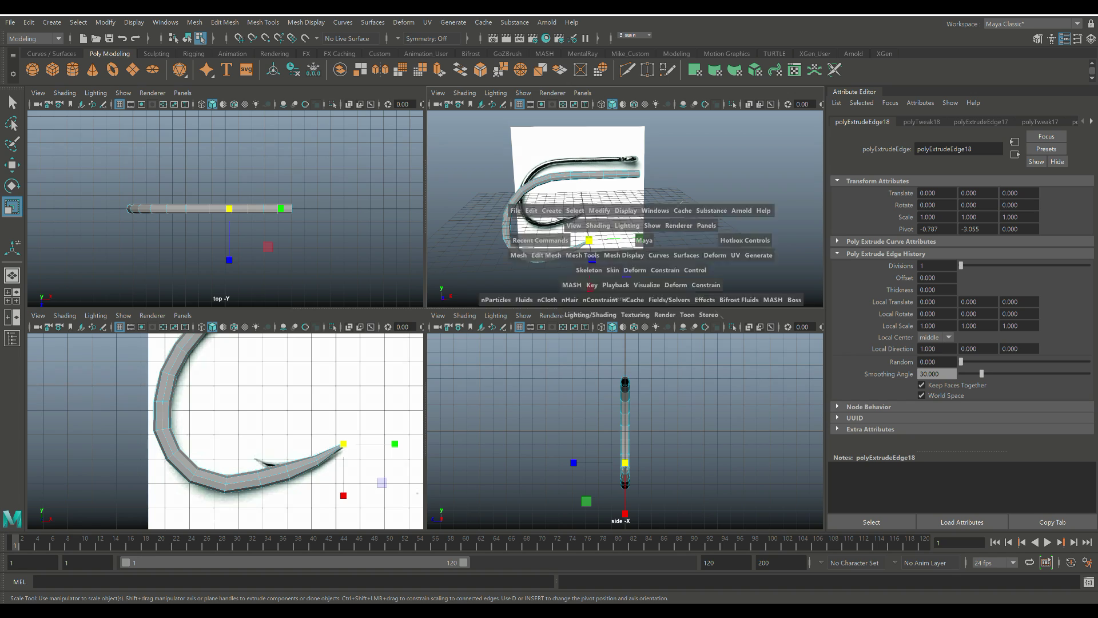
key(f)
alt+drag(572, 309, 460, 320)
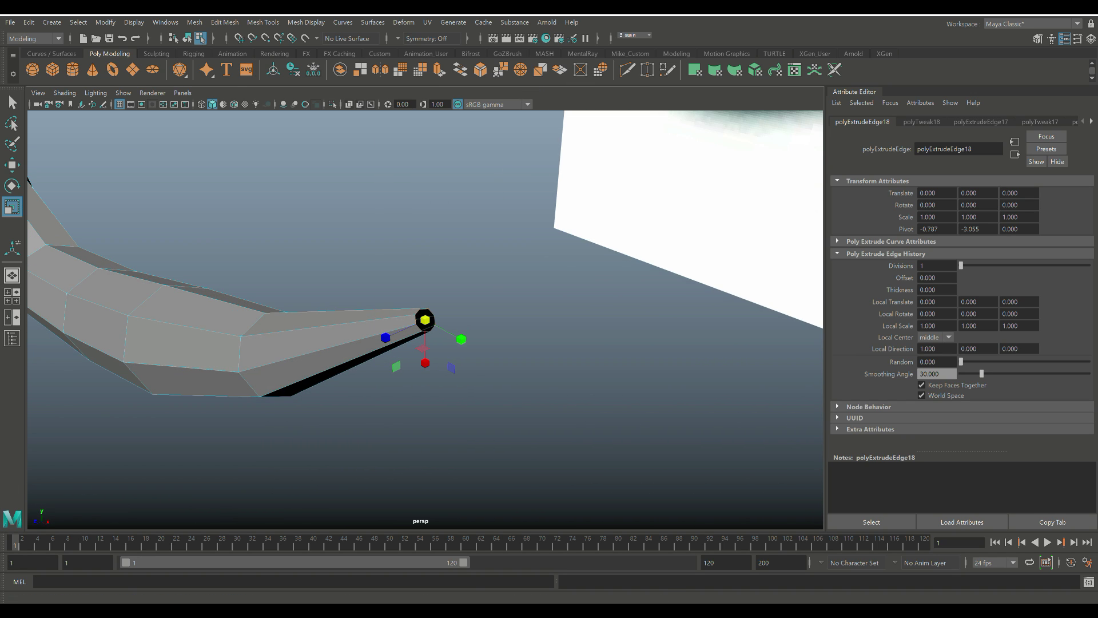
click(194, 22)
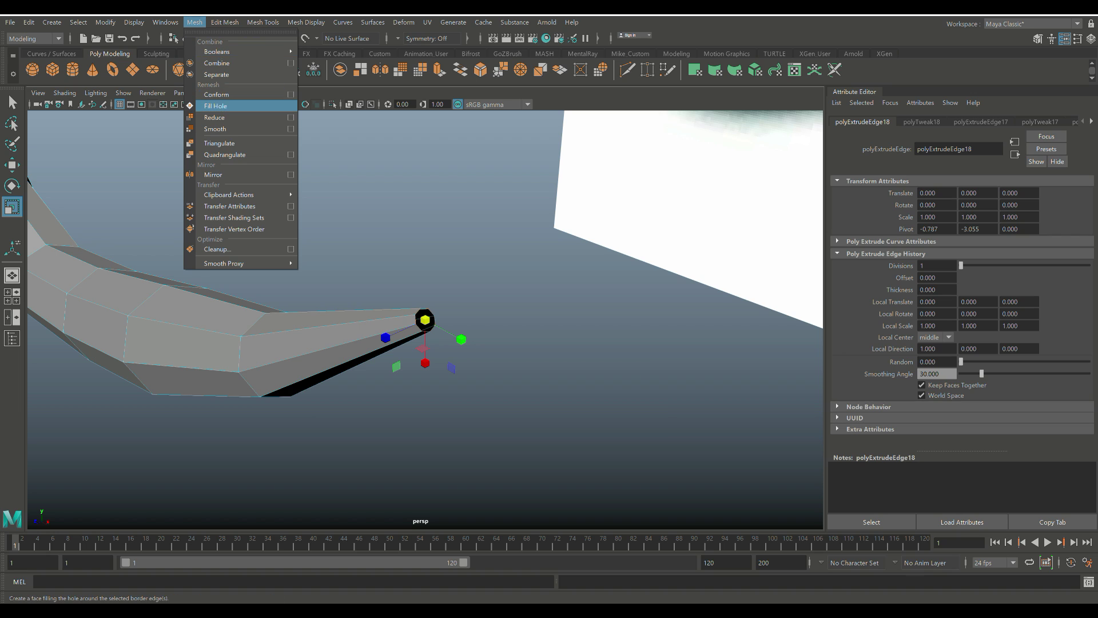
click(216, 106)
Select the cap face at the hook's tip and subdivide it into triangles with Poke
key(w)
key(f)
right_drag(418, 309, 416, 331)
click(424, 320)
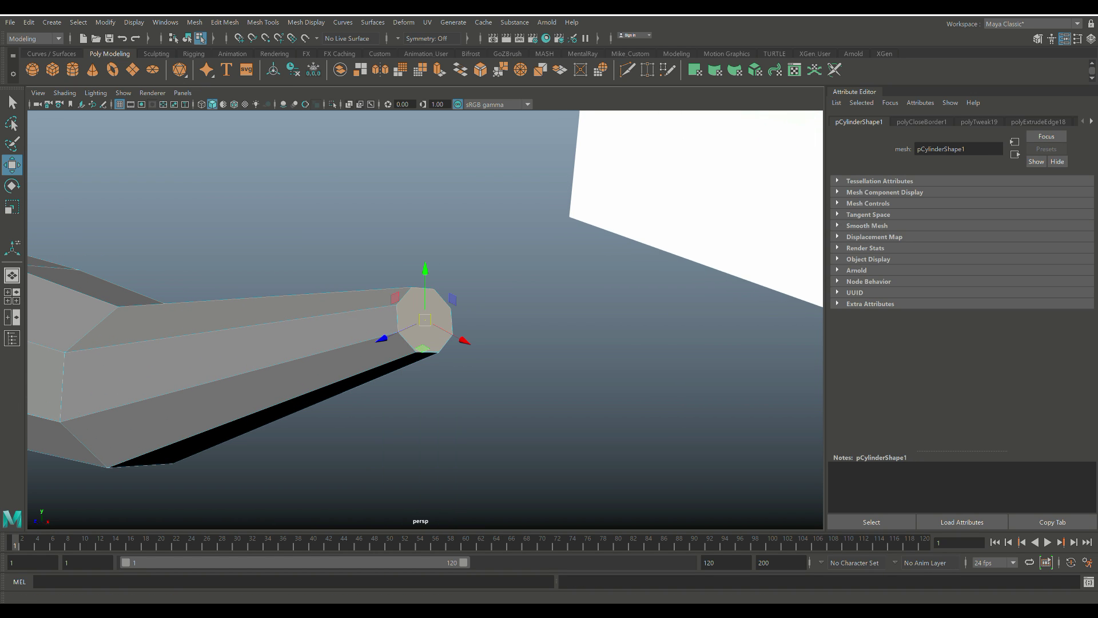
click(225, 23)
click(240, 353)
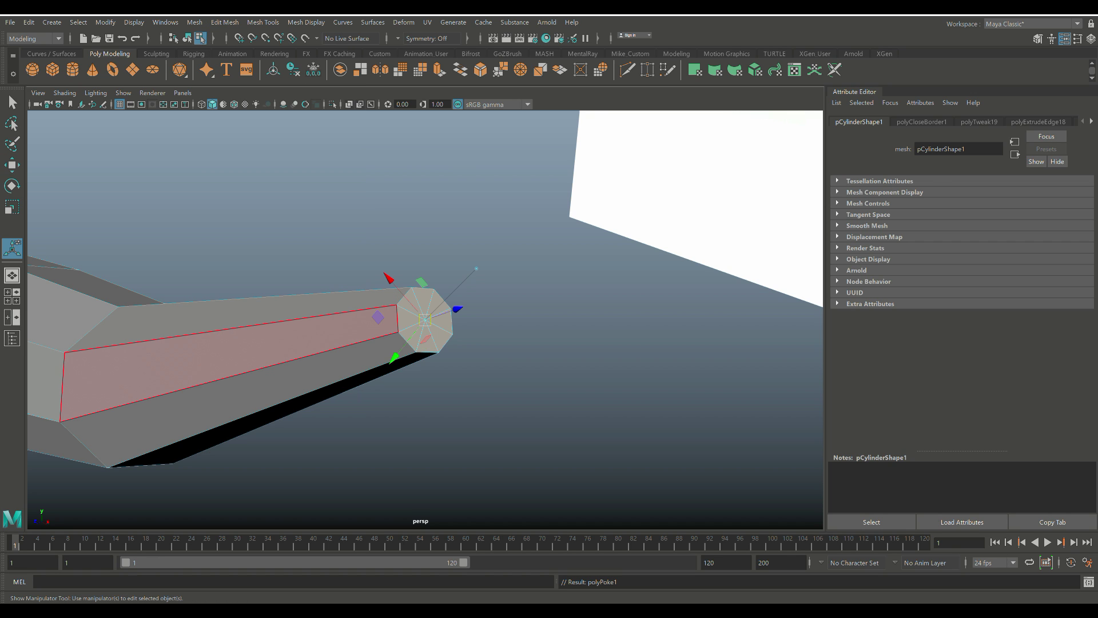
Select the whole hook in object mode, preview it smoothed, and examine its bend and tapered point from several angles
alt+right_drag(240, 394, 109, 389)
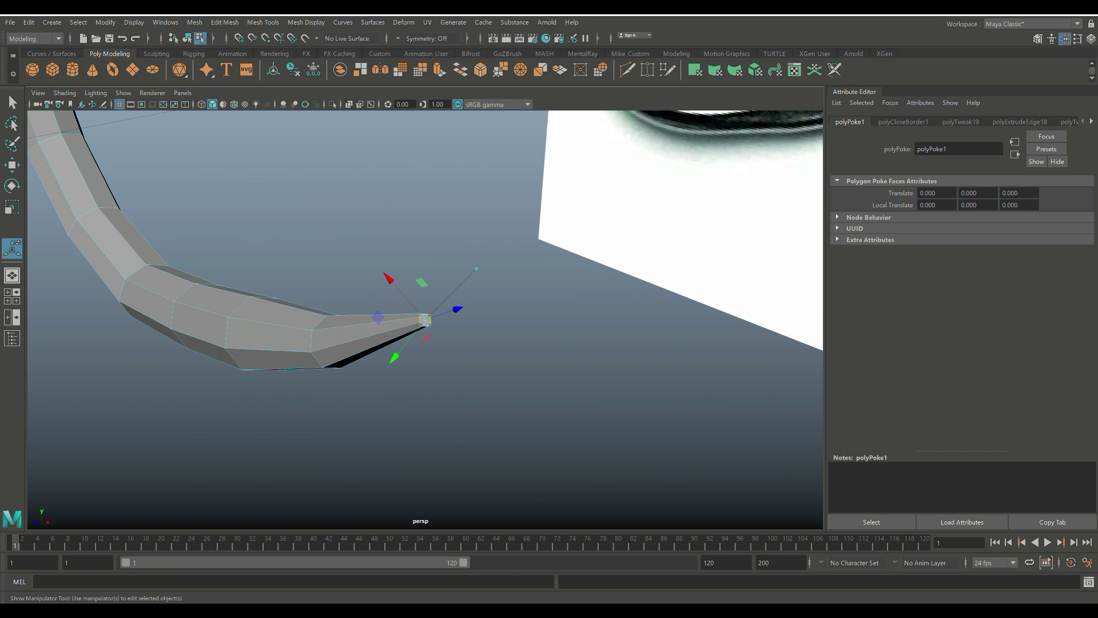
scroll(425, 320, down, 12)
alt+drag(398, 320, 482, 336)
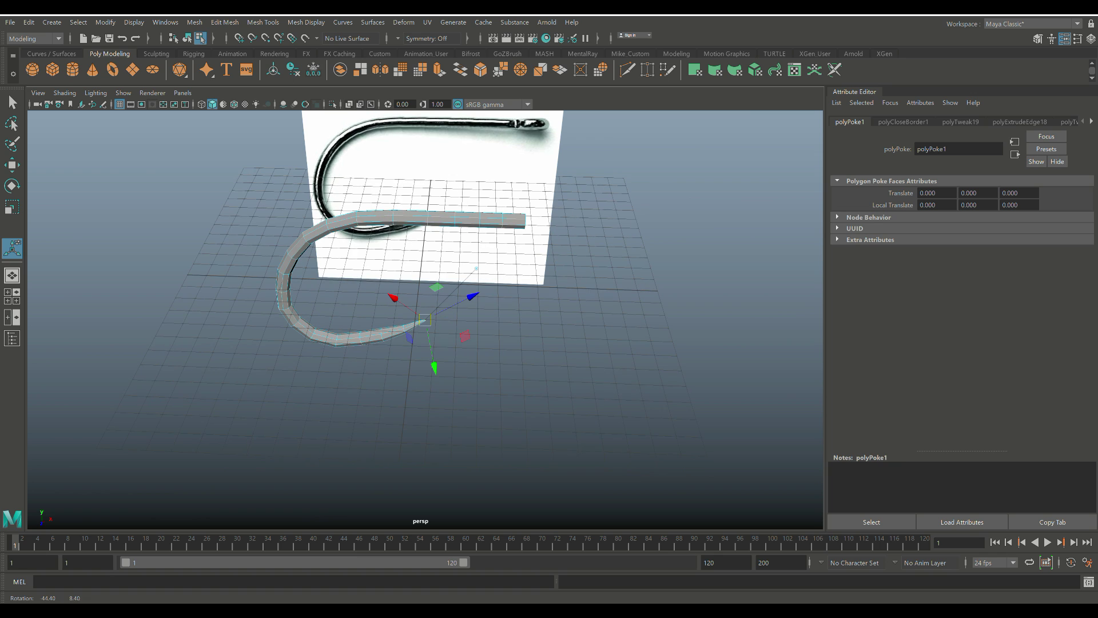
right_drag(423, 220, 481, 198)
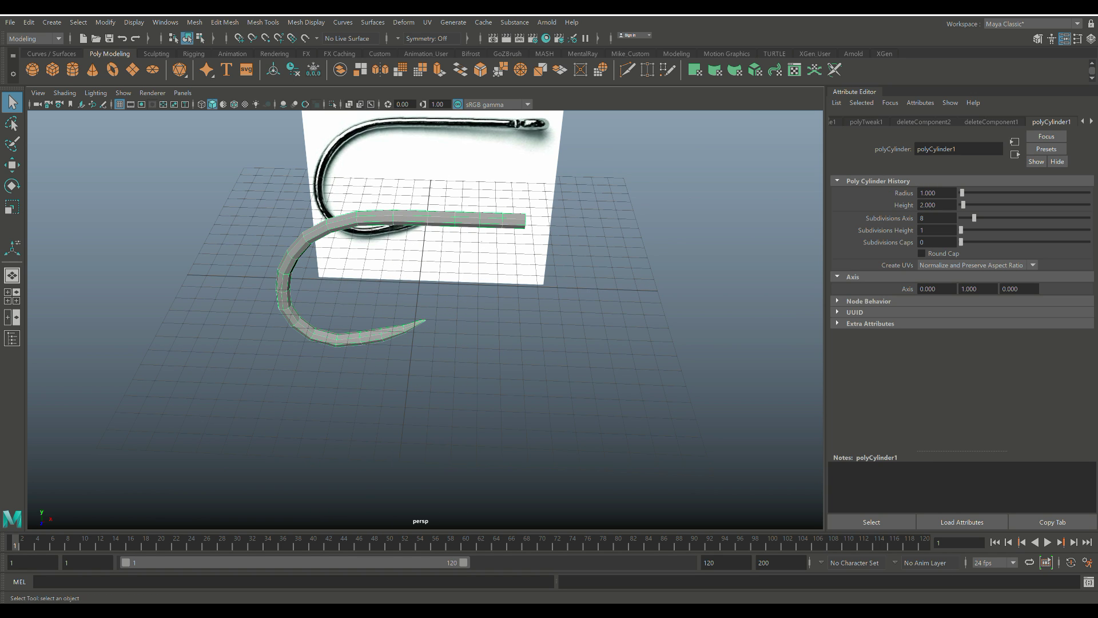
key(3)
scroll(482, 320, up, 9)
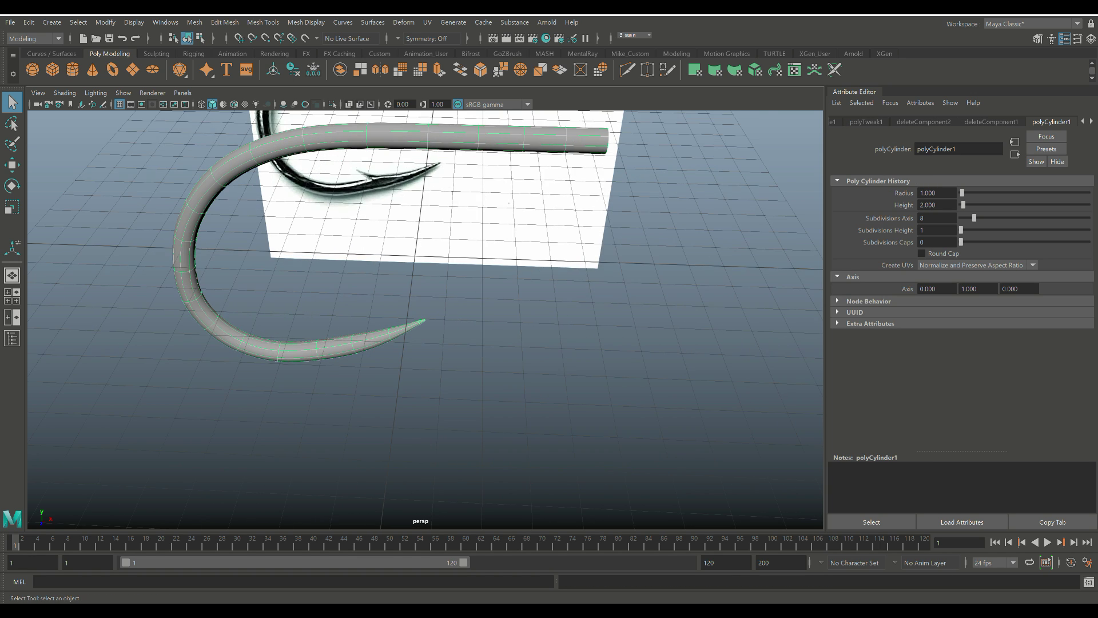
alt+drag(482, 383, 456, 335)
scroll(456, 326, down, 6)
alt+middle_drag(457, 314, 527, 322)
alt+drag(423, 344, 420, 297)
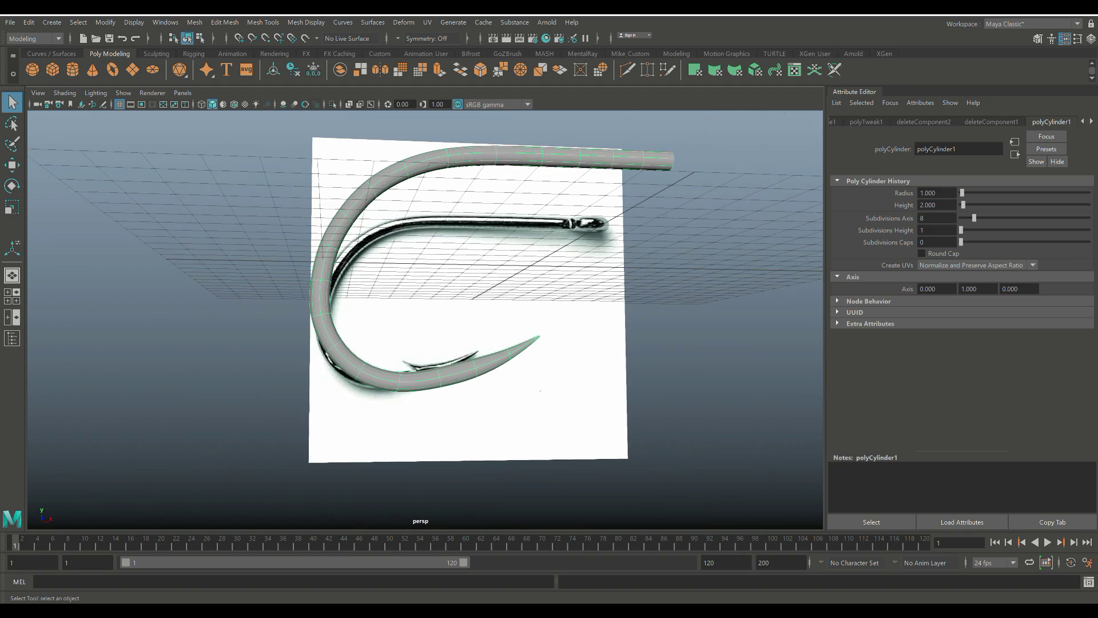
scroll(425, 319, up, 5)
alt+middle_drag(595, 424, 520, 387)
scroll(520, 387, up, 4)
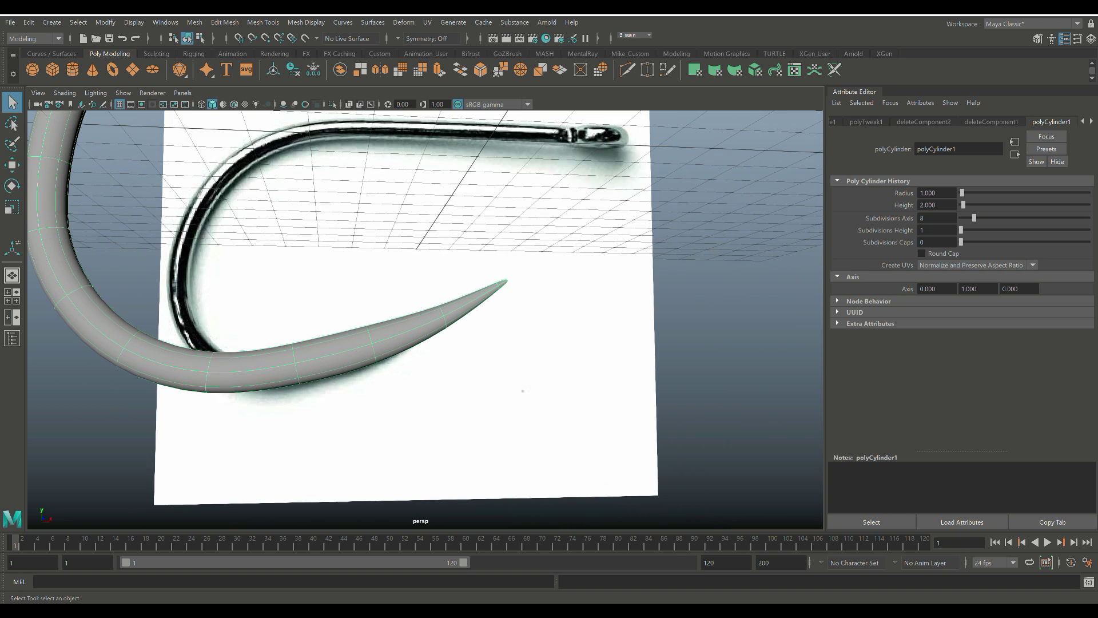
Try scaling the edge loop partway along the tapered arm near the hook's point, undo it, and clear the selection
right_drag(340, 302, 338, 271)
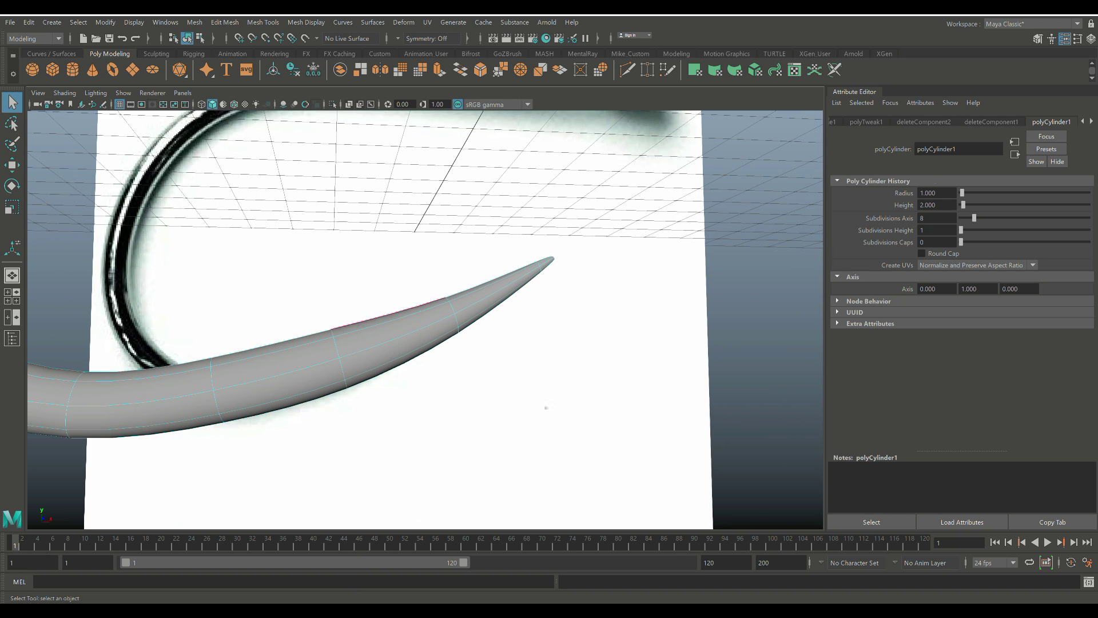
double_click(336, 347)
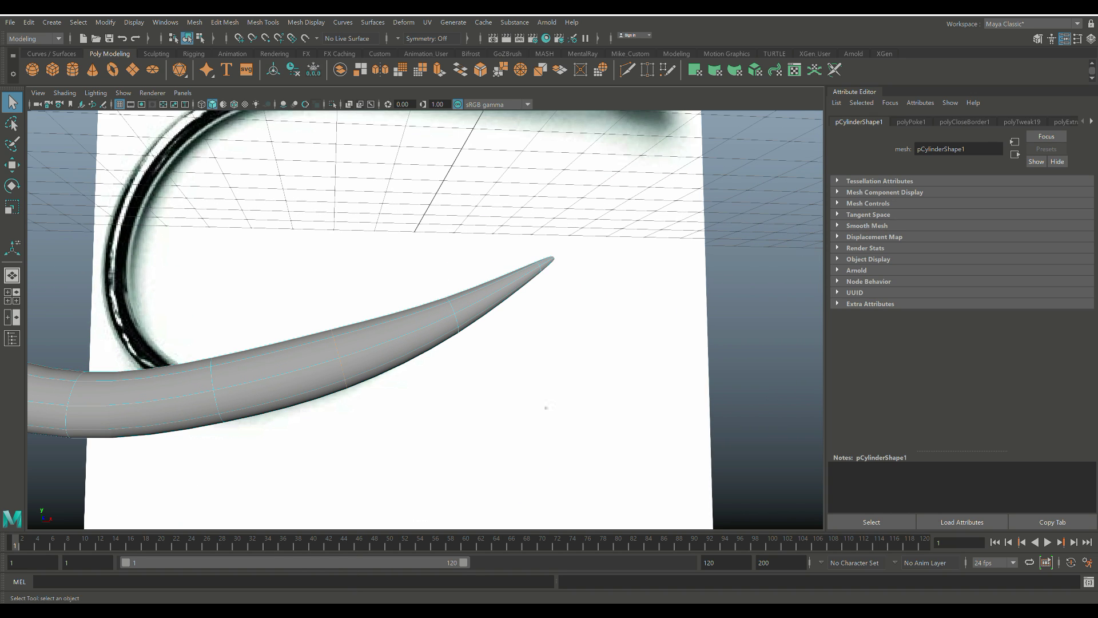
key(r)
drag(340, 359, 339, 384)
key(ctrl+z)
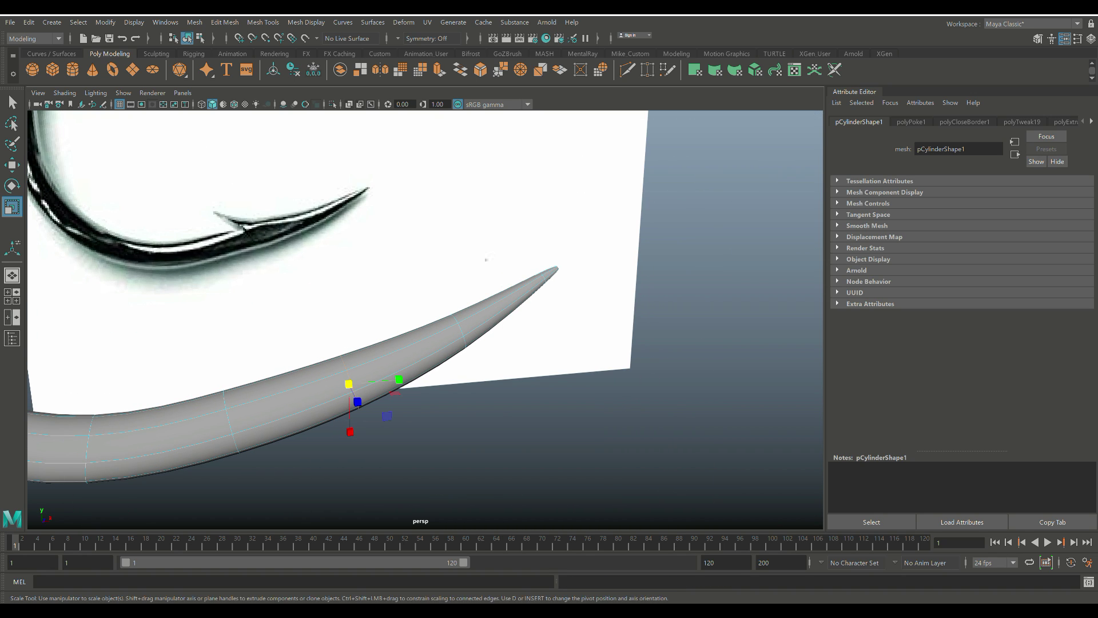
click(435, 447)
Turn off the smooth mesh preview to show the hook's low-poly faces
scroll(425, 366, down, 3)
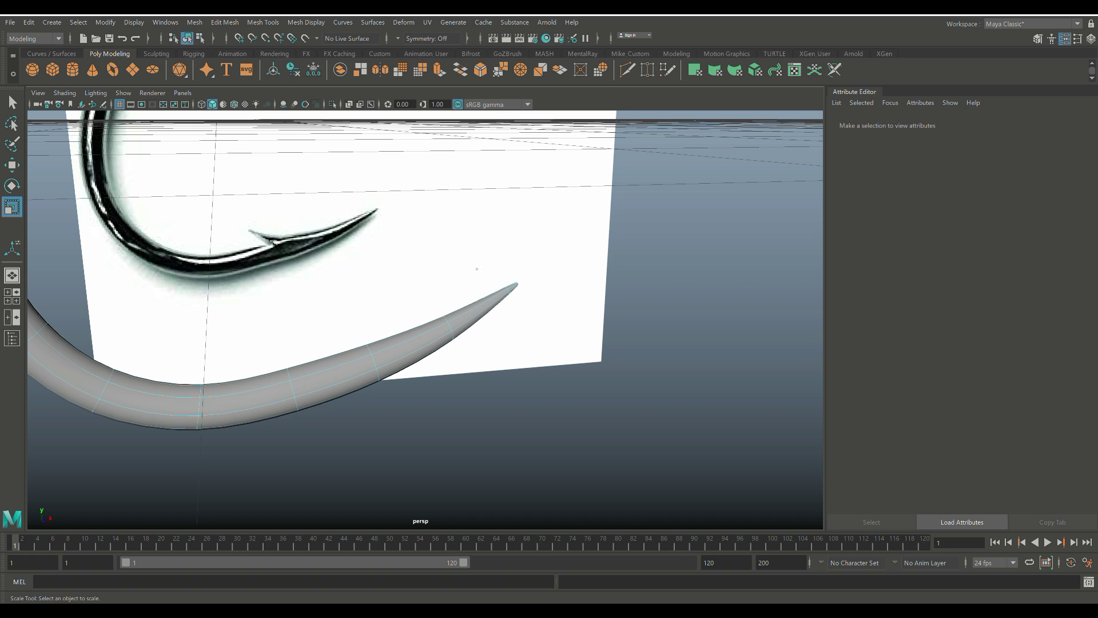
alt+drag(458, 309, 400, 339)
key(1)
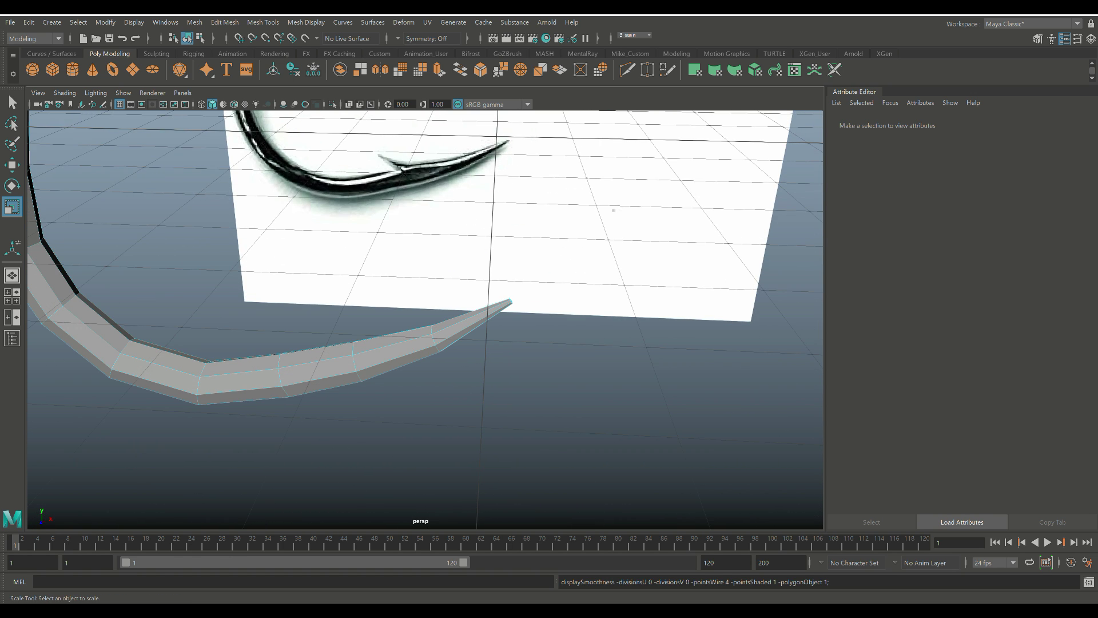
Select the upper face of the arm segment beneath the reference barb and examine it in the front and perspective views
click(12, 296)
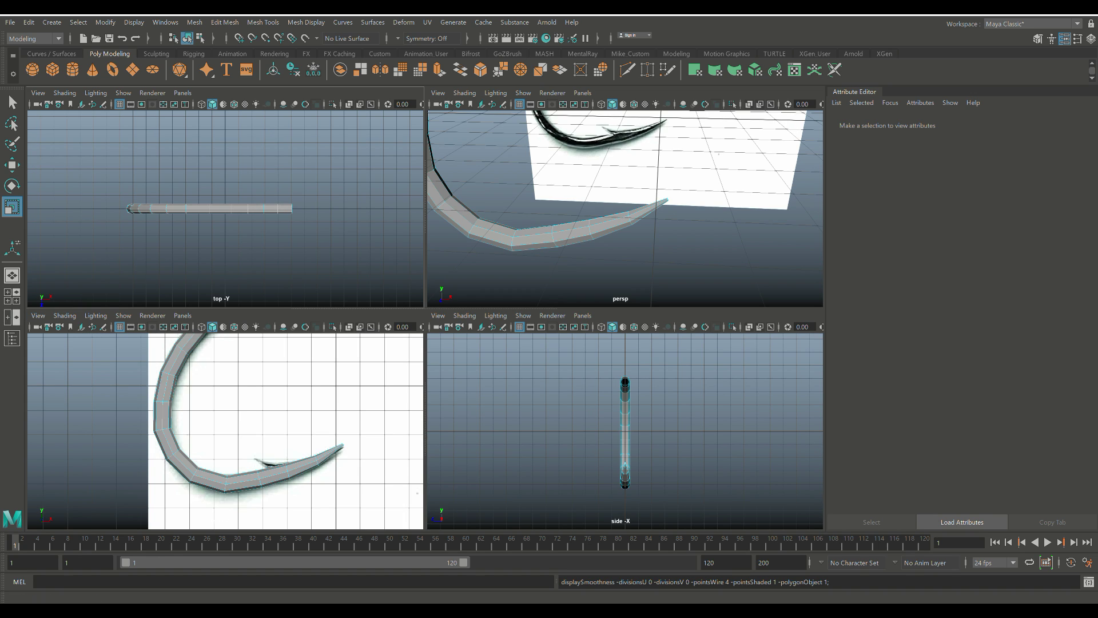
key(space)
scroll(425, 321, up, 4)
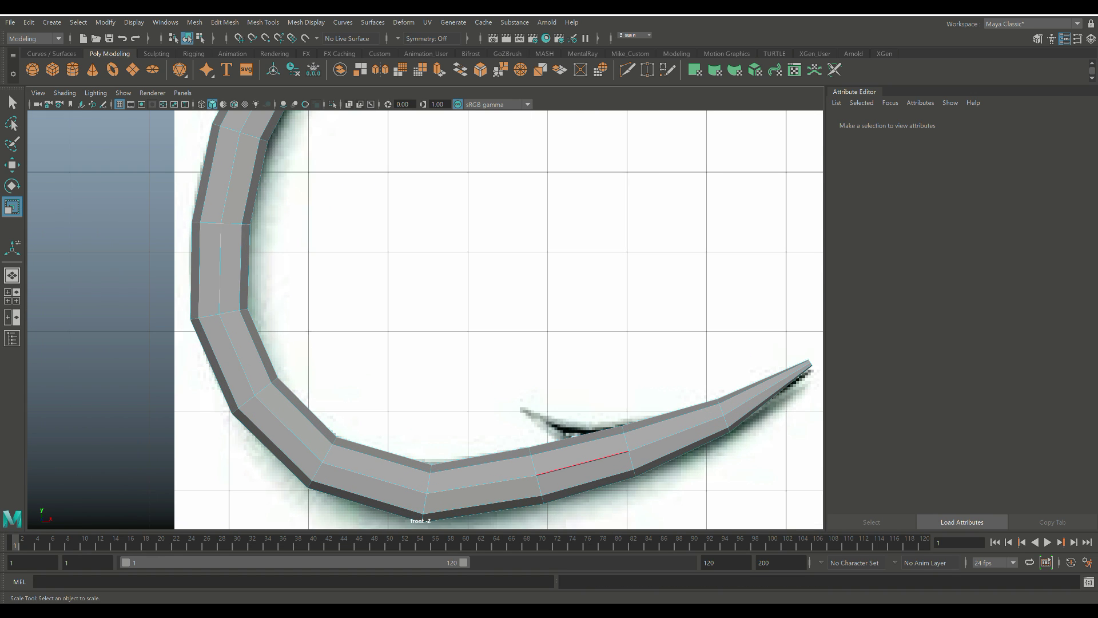
right_drag(551, 303, 551, 334)
click(576, 441)
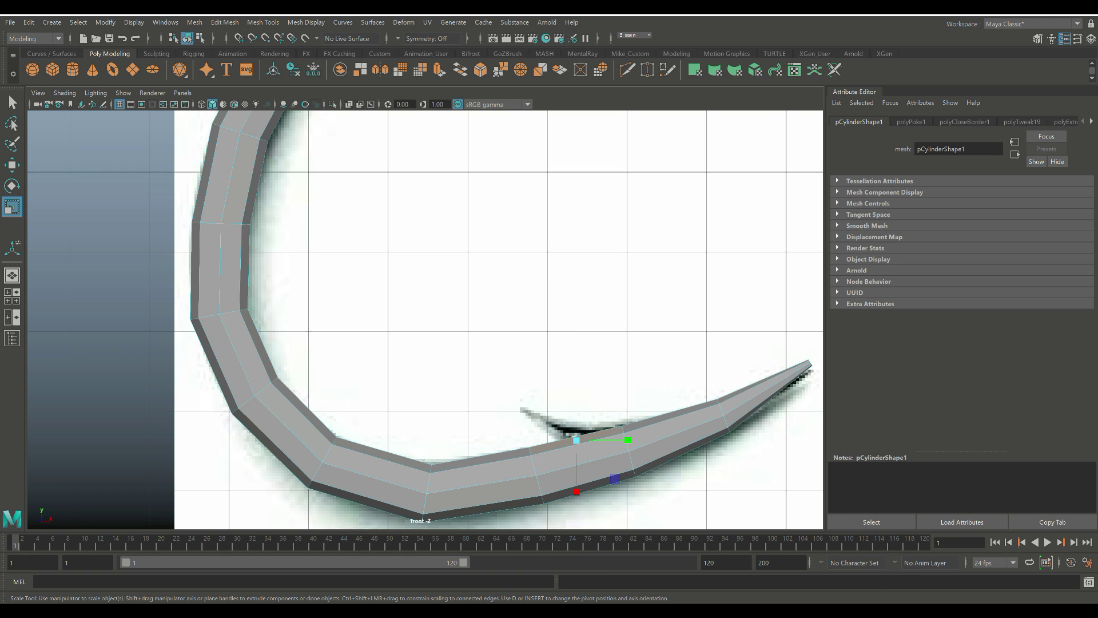
click(12, 296)
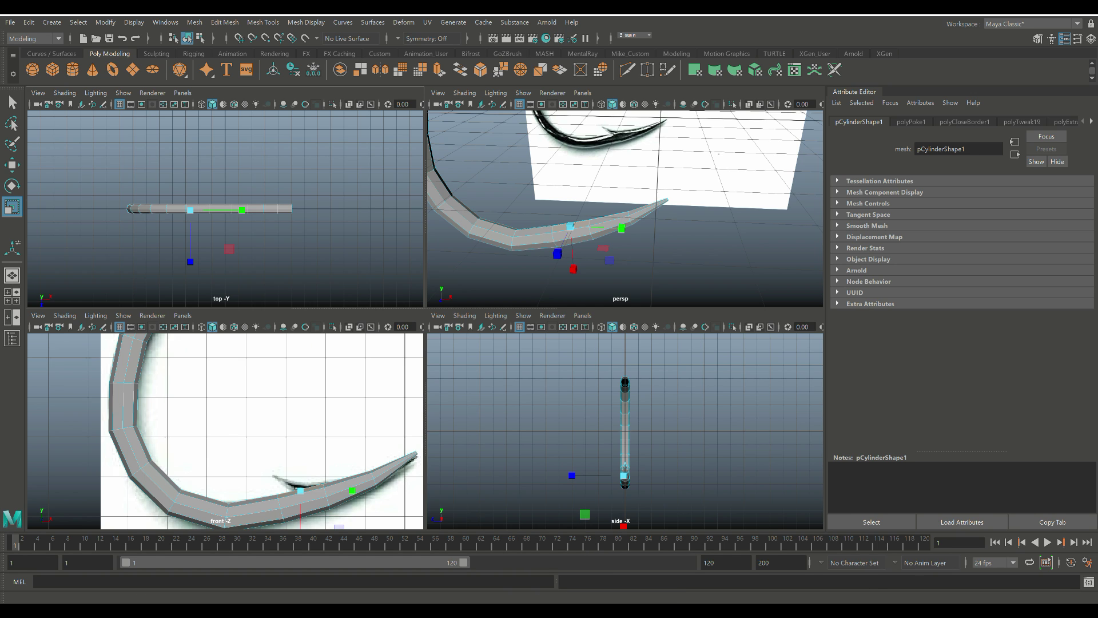
key(space)
scroll(425, 320, up, 2)
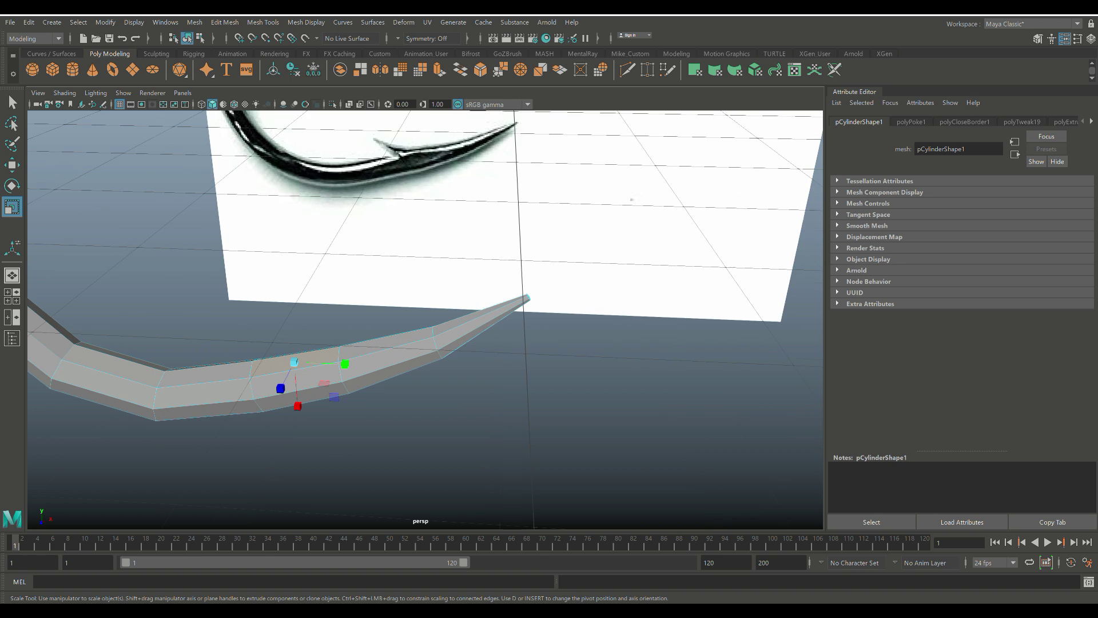
alt+drag(292, 375, 415, 418)
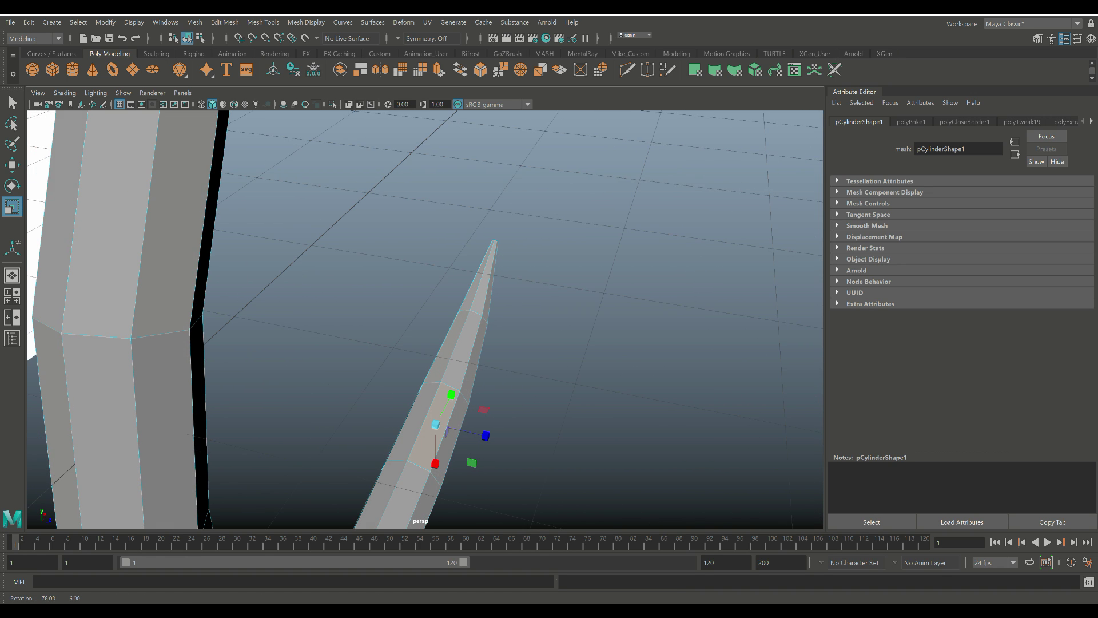
key(ctrl+e)
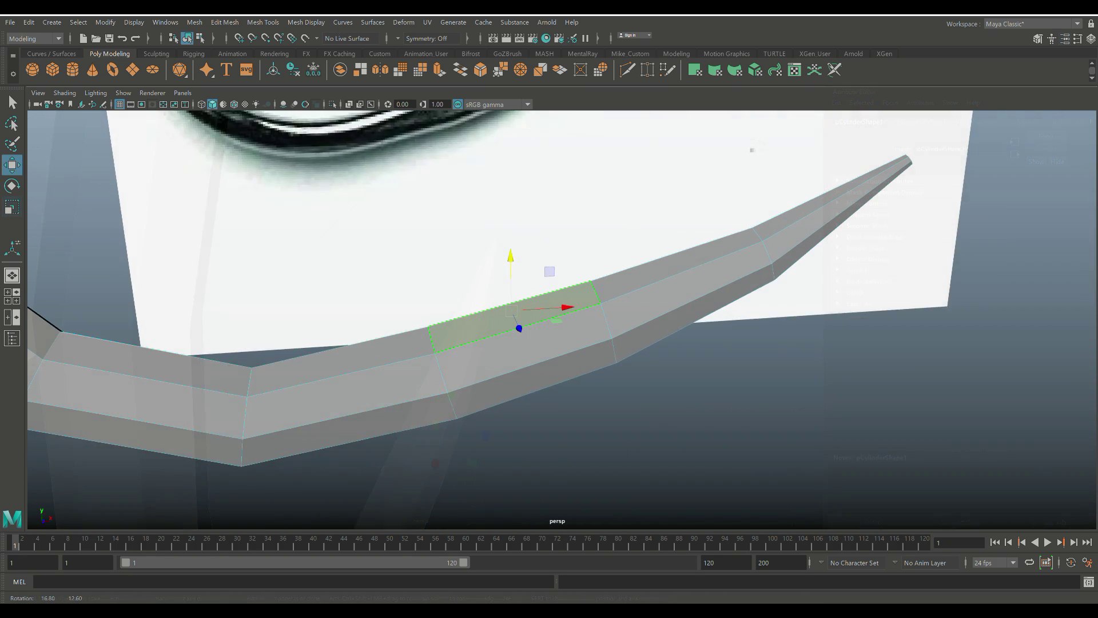
alt+drag(549, 320, 595, 320)
alt+drag(515, 326, 535, 318)
Insert an edge loop across the middle of the arm segment beneath the barb, using the Multiple edge loops option
click(224, 22)
mouse_move(263, 22)
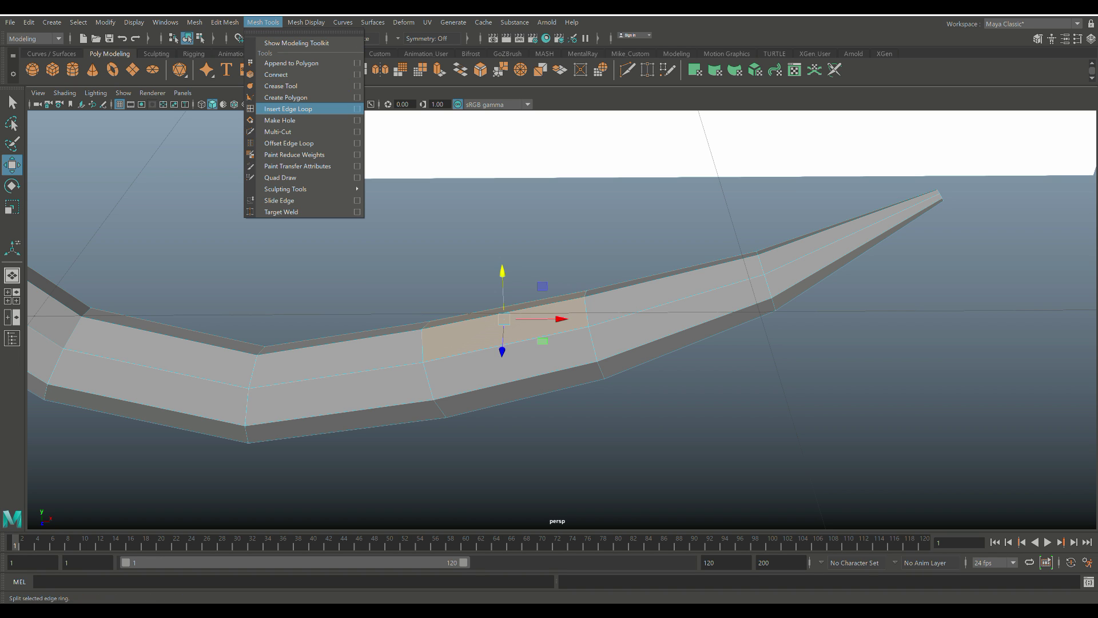
click(357, 109)
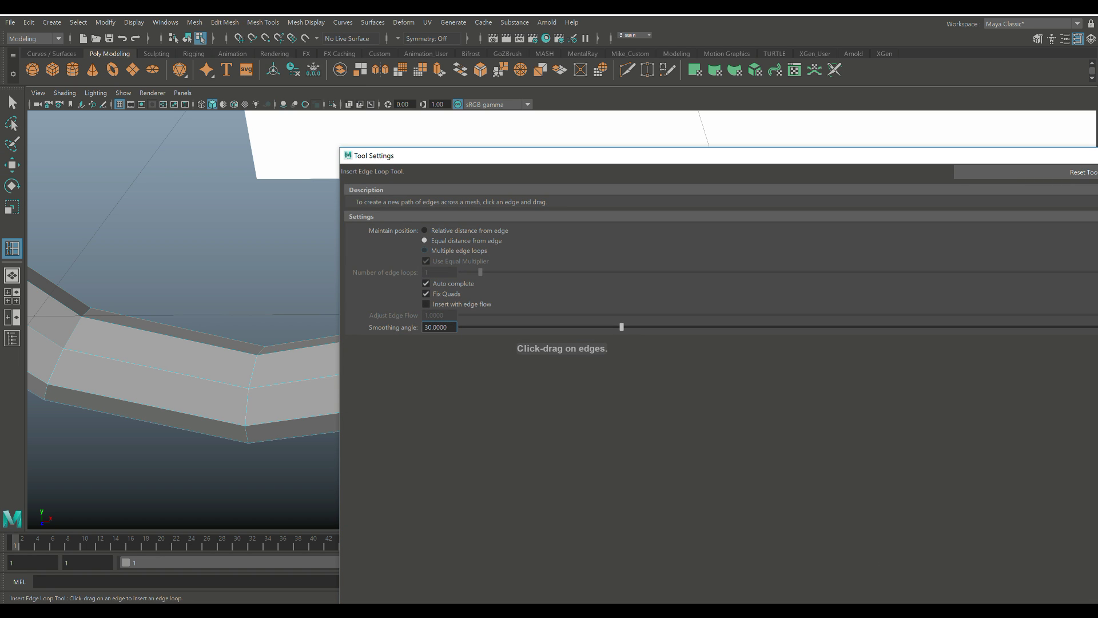
click(425, 251)
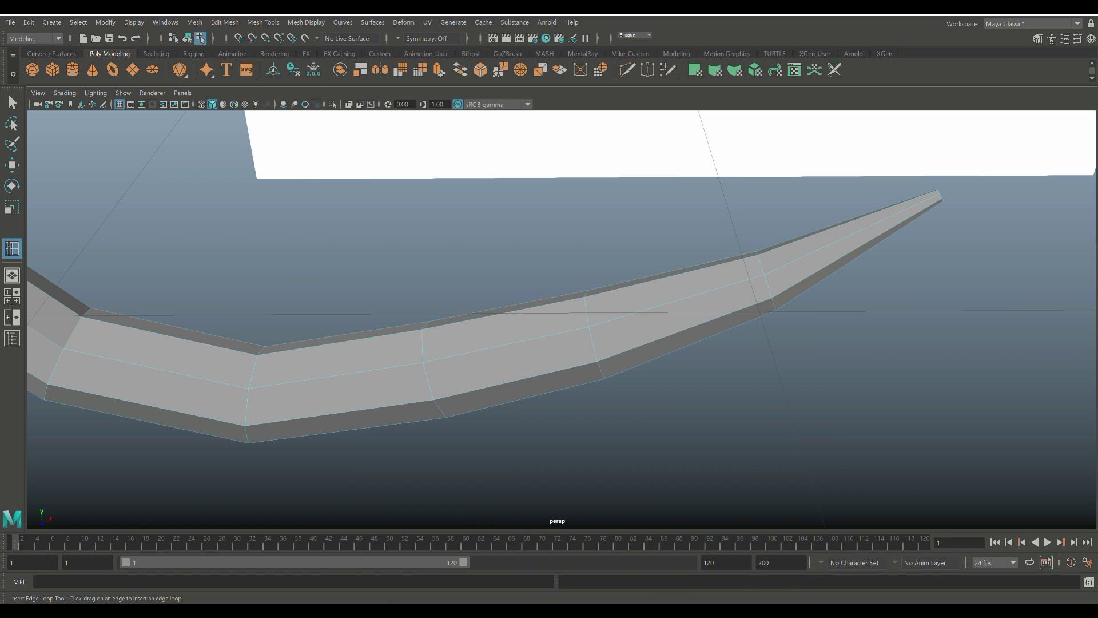
click(508, 345)
key(q)
Delete the upper faces of the tip-side half of the split arm segment to open a hole for the barb
alt+drag(400, 366, 485, 390)
alt+drag(380, 442, 423, 426)
scroll(474, 370, up, 2)
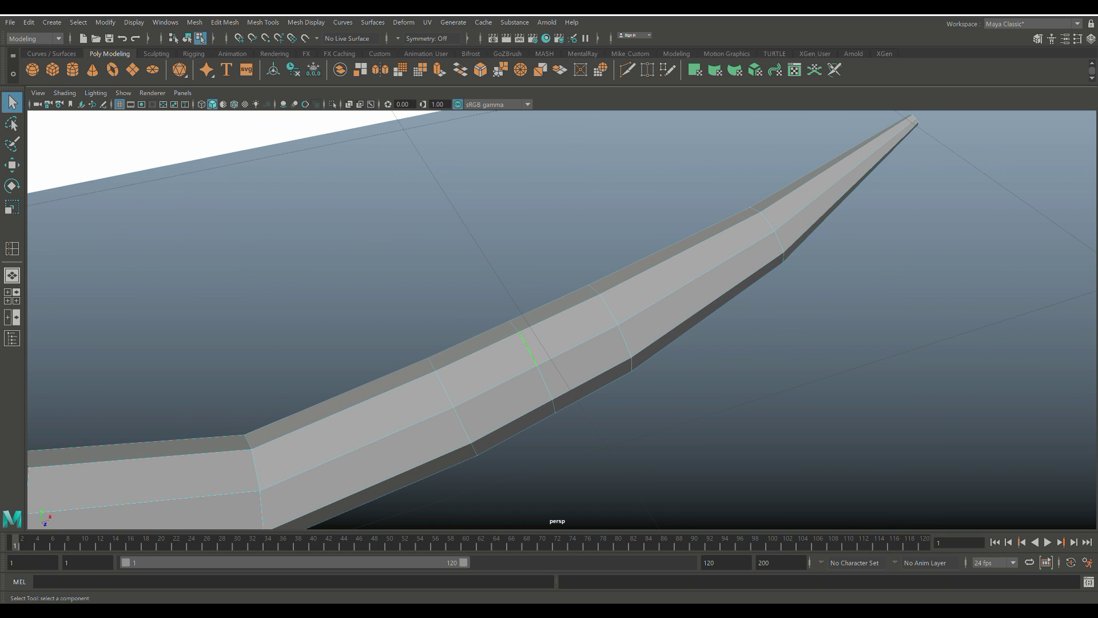
right_drag(560, 309, 566, 335)
click(569, 330)
key(ctrl+e)
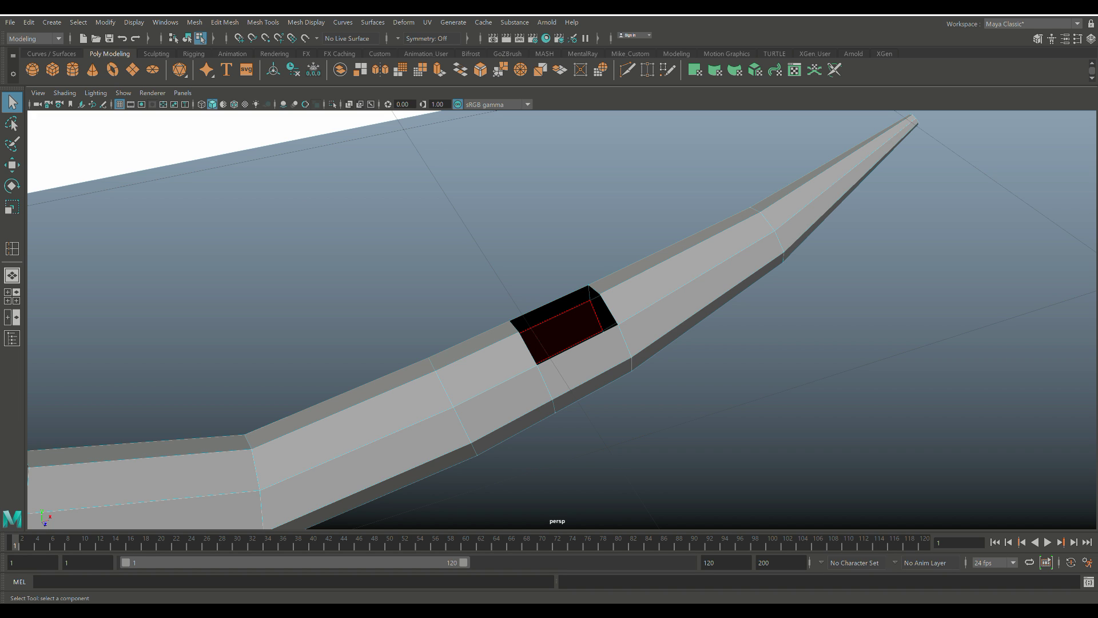
Extrude the border edges on the tip side of the opening and pull them back over the gap
scroll(563, 334, up, 1)
alt+drag(564, 333, 606, 299)
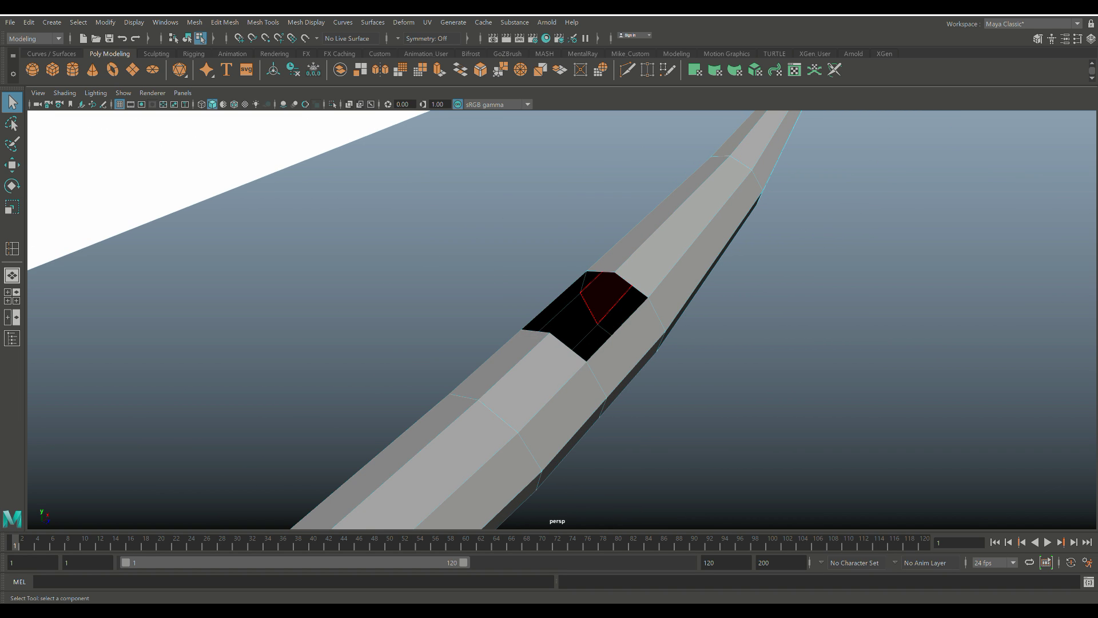
right_drag(628, 283, 635, 254)
key(ctrl+e)
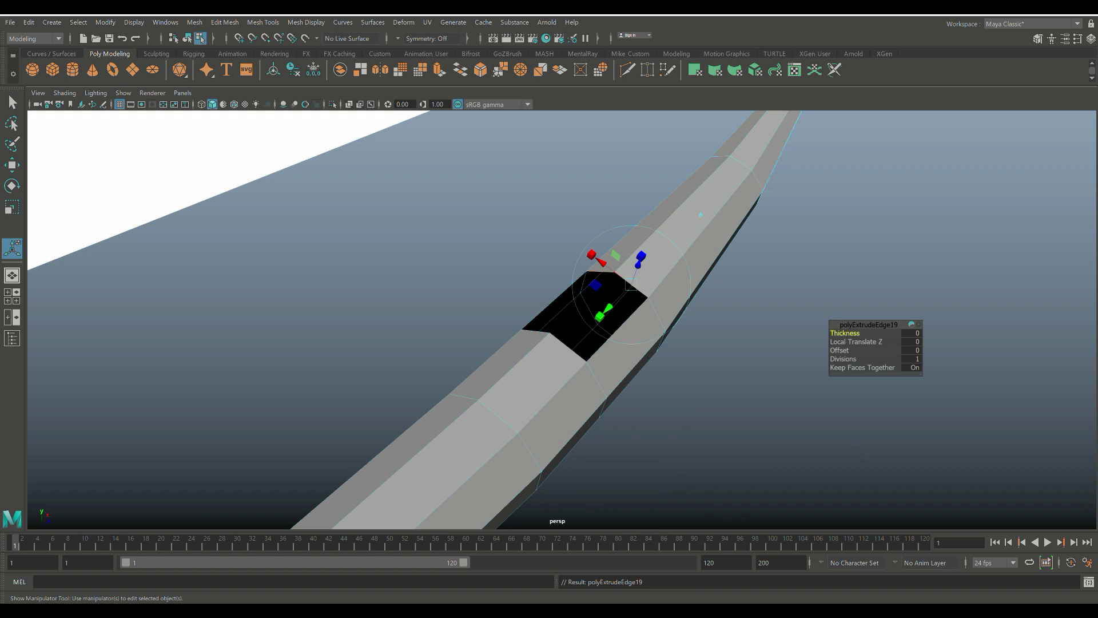
alt+drag(549, 320, 629, 309)
key(w)
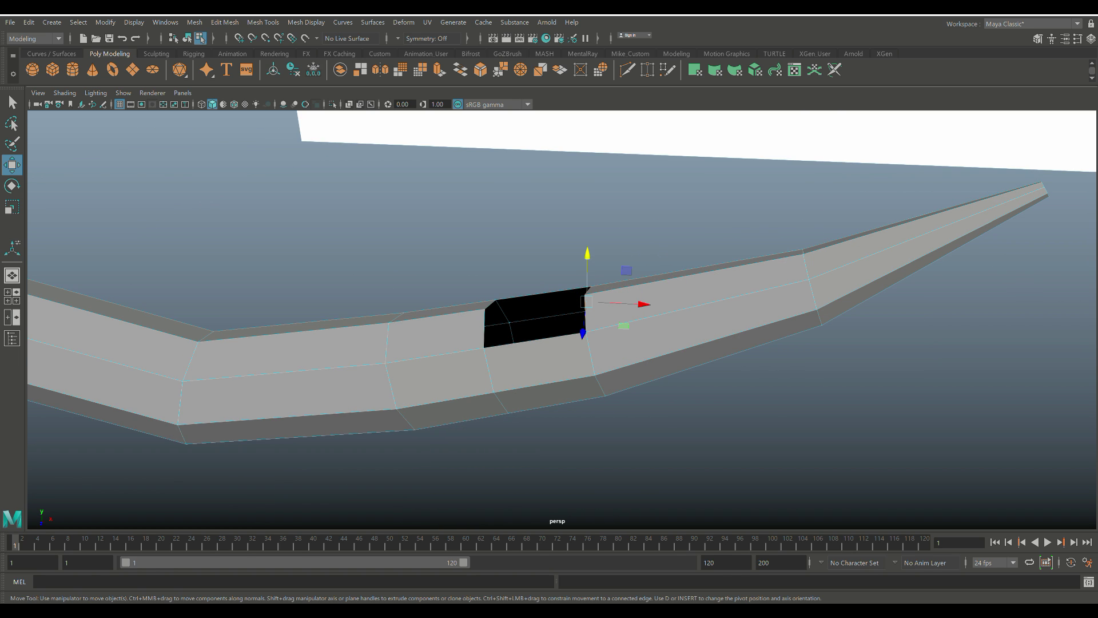
alt+drag(438, 315, 486, 266)
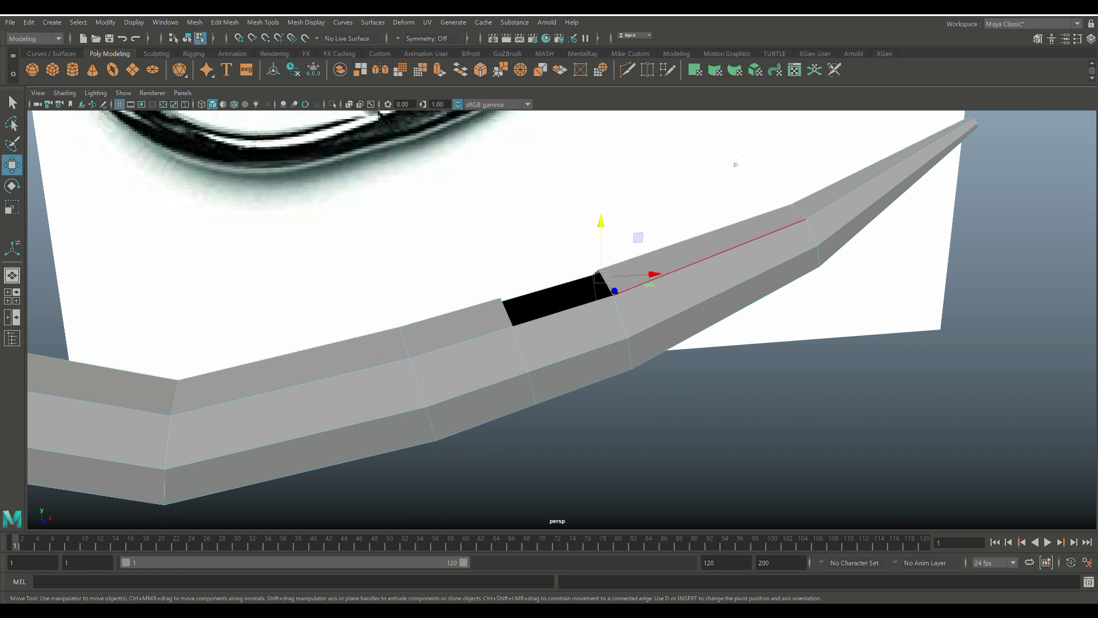
drag(652, 274, 560, 280)
Turn off X-ray shading in the front view and shift the extruded edges slightly back along the reference barb
click(8, 296)
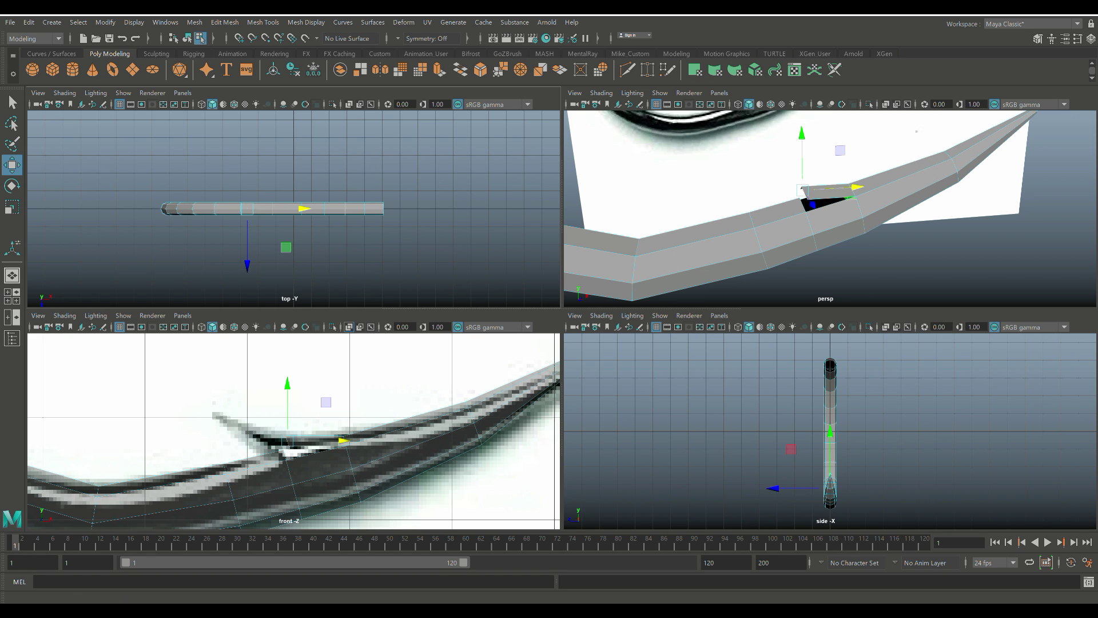
key(space)
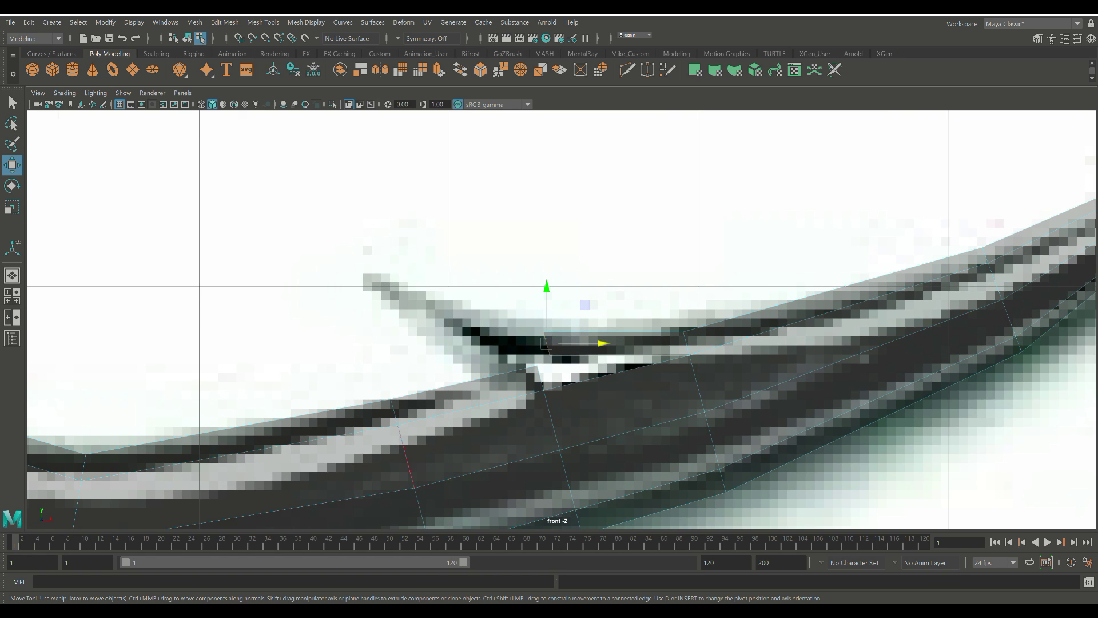
click(349, 104)
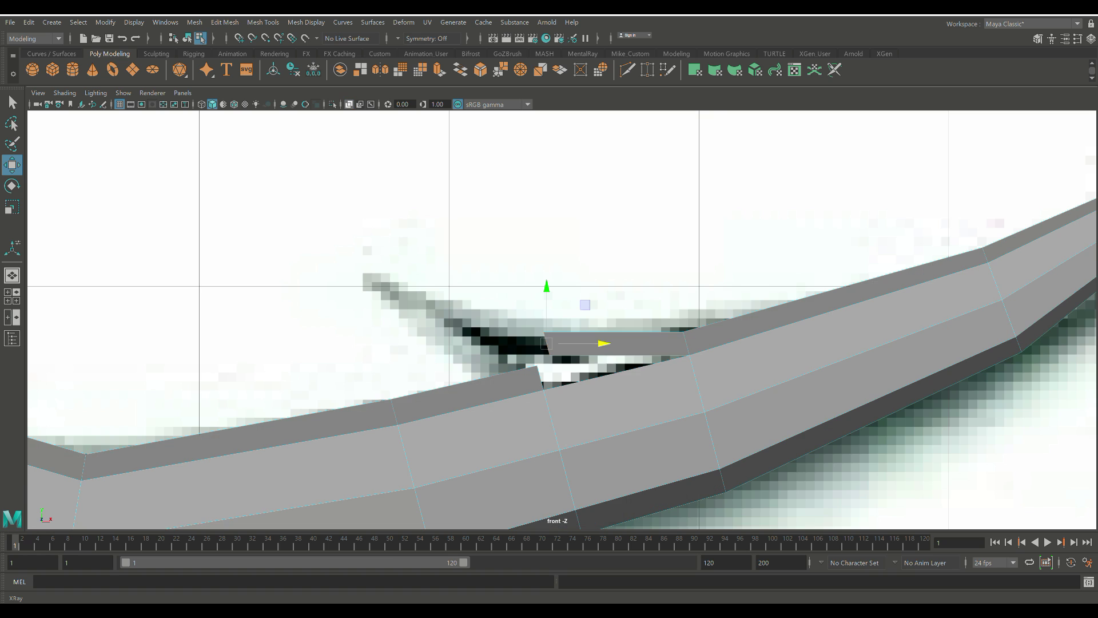
scroll(561, 319, up, 1)
scroll(518, 322, down, 5)
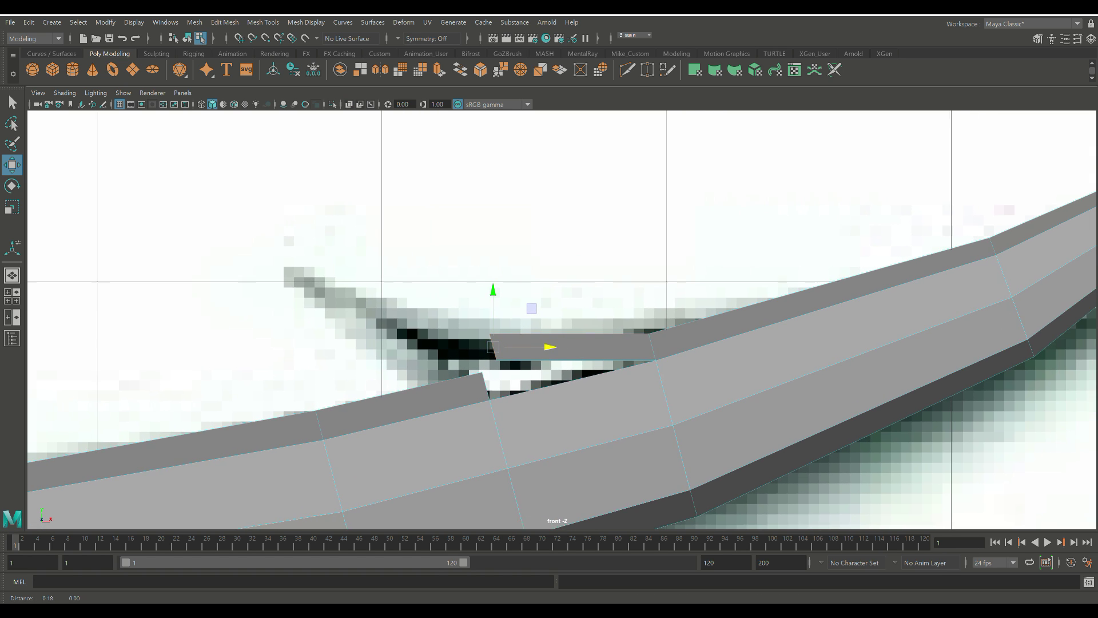
scroll(562, 319, up, 5)
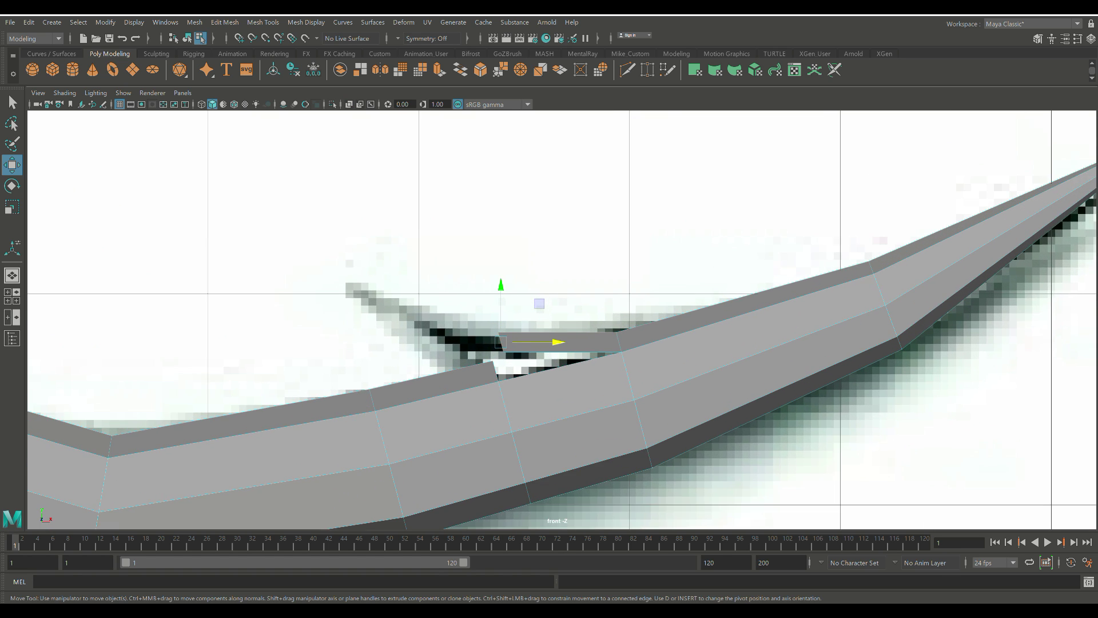
drag(490, 346, 474, 345)
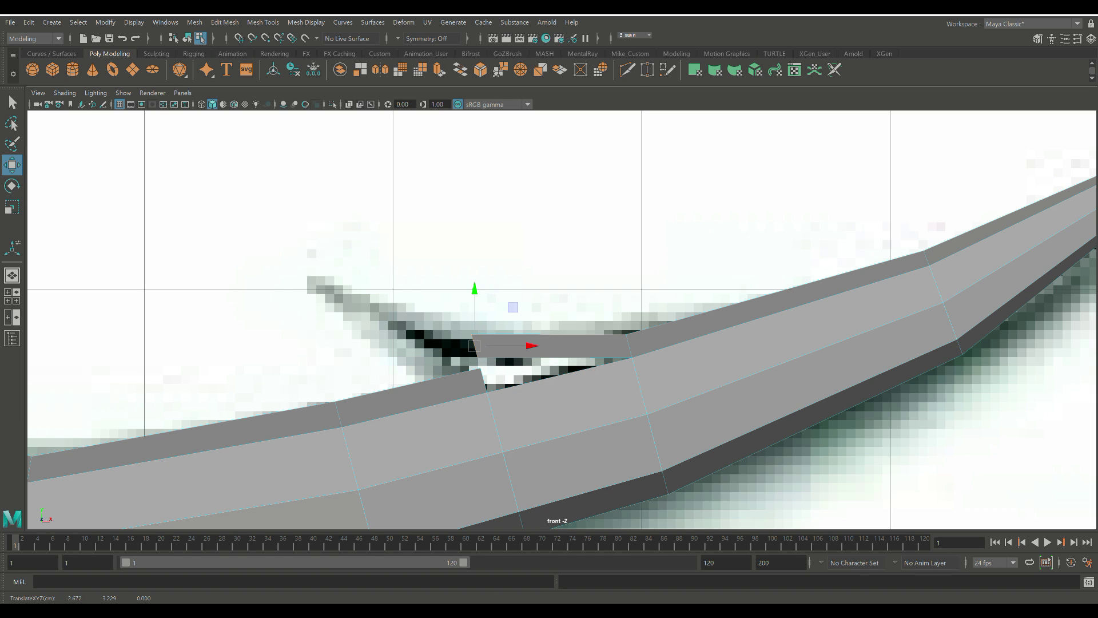
Extrude the flap's end edges further along the reference barb up to its point
key(ctrl+e)
key(w)
drag(474, 345, 312, 281)
key(ctrl+e)
key(w)
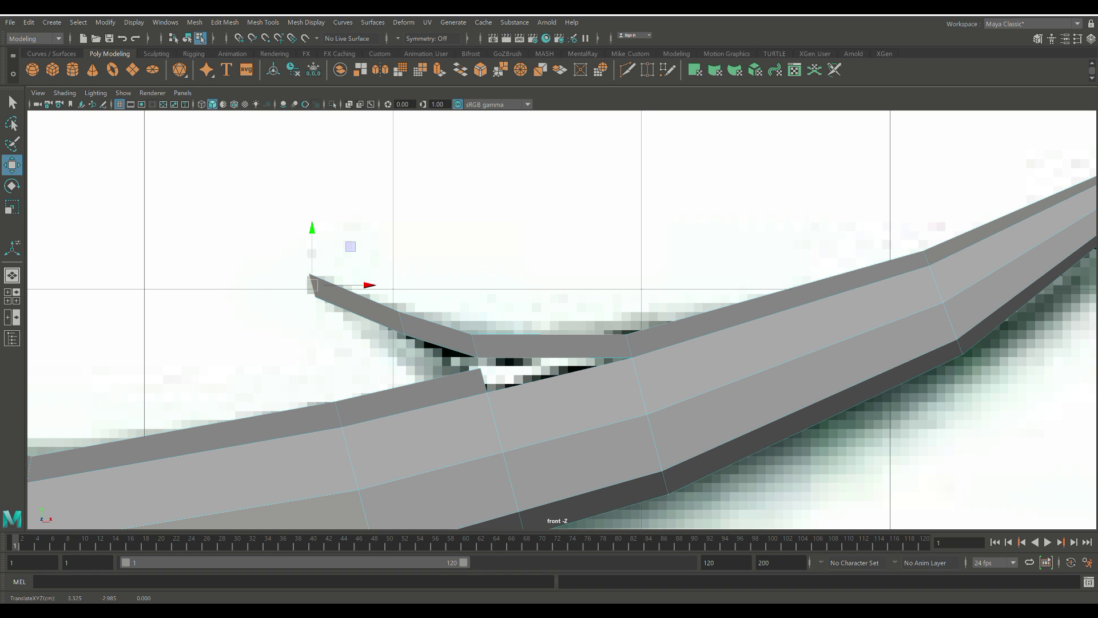
key(space)
key(space)
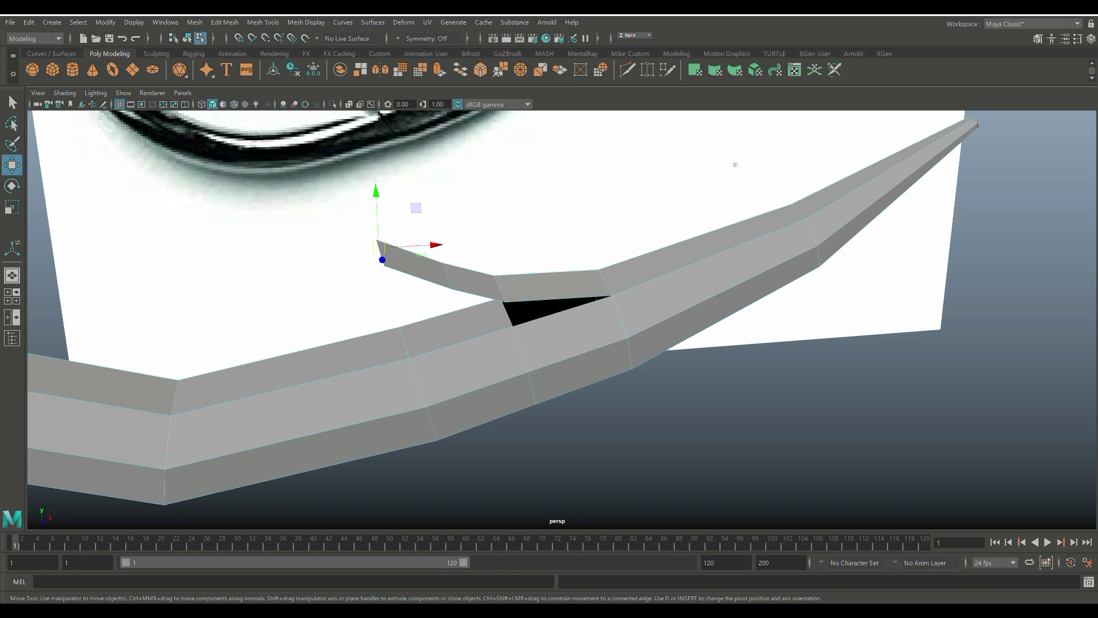
Scale the outer vertices at the barb's tip together across its width and adjust their height
alt+drag(417, 382, 546, 453)
right_drag(407, 302, 351, 302)
click(457, 377)
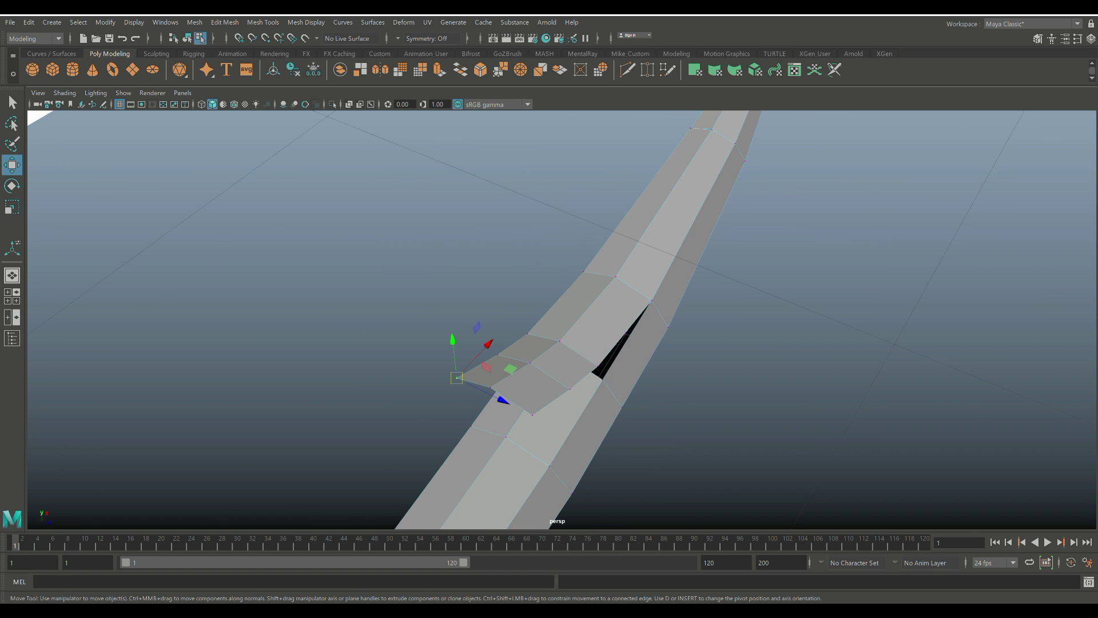
shift+click(532, 415)
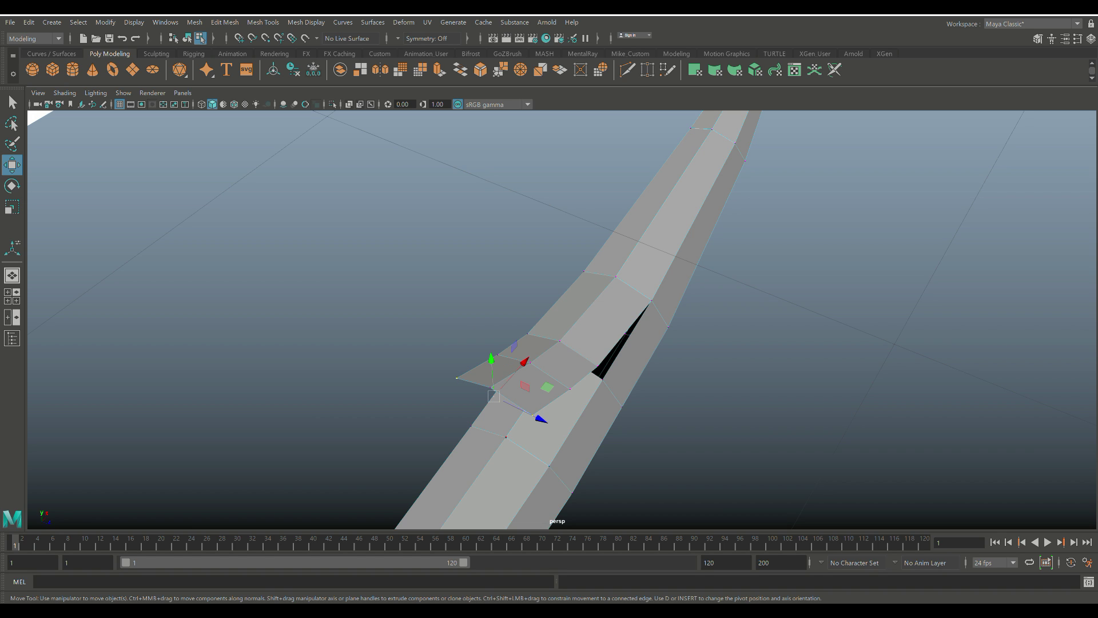
scroll(562, 320, up, 2)
key(r)
drag(525, 433, 511, 424)
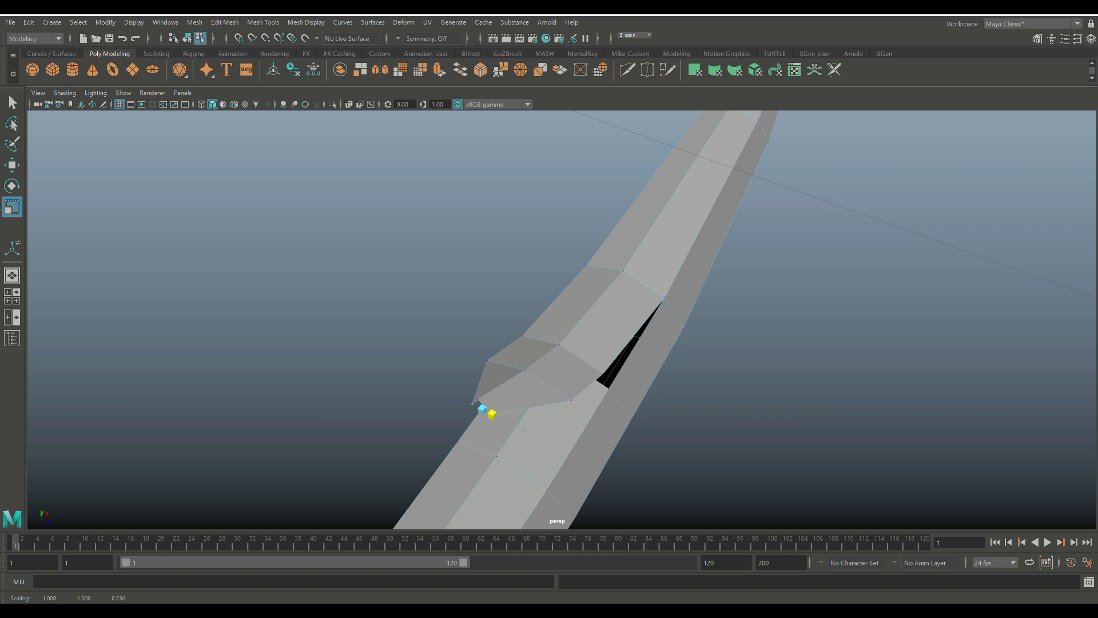
scroll(490, 413, up, 3)
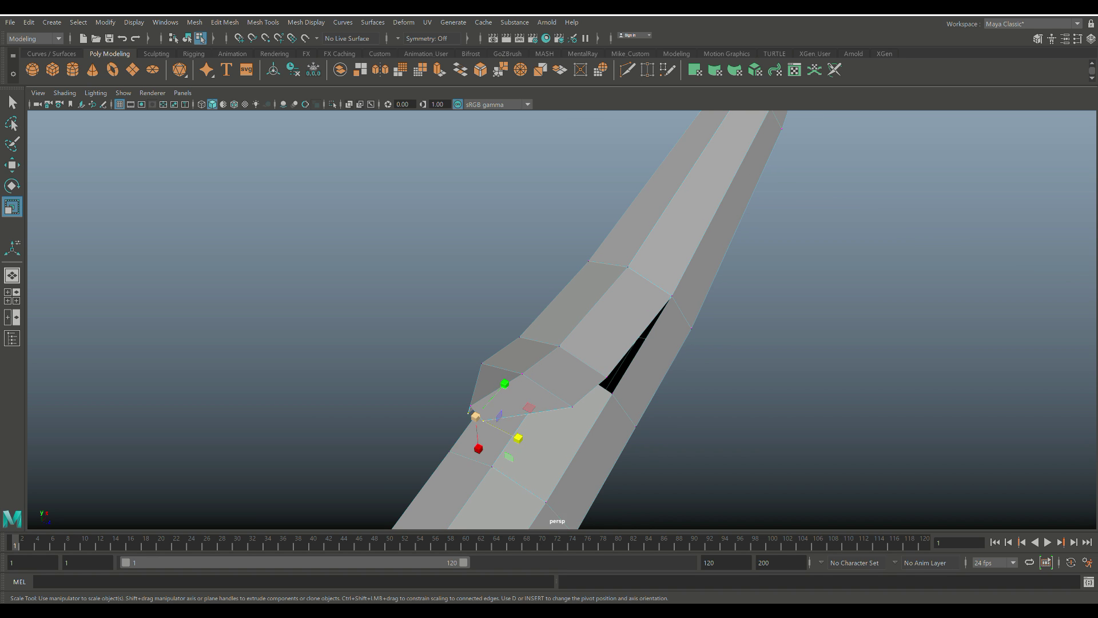
alt+drag(489, 413, 514, 383)
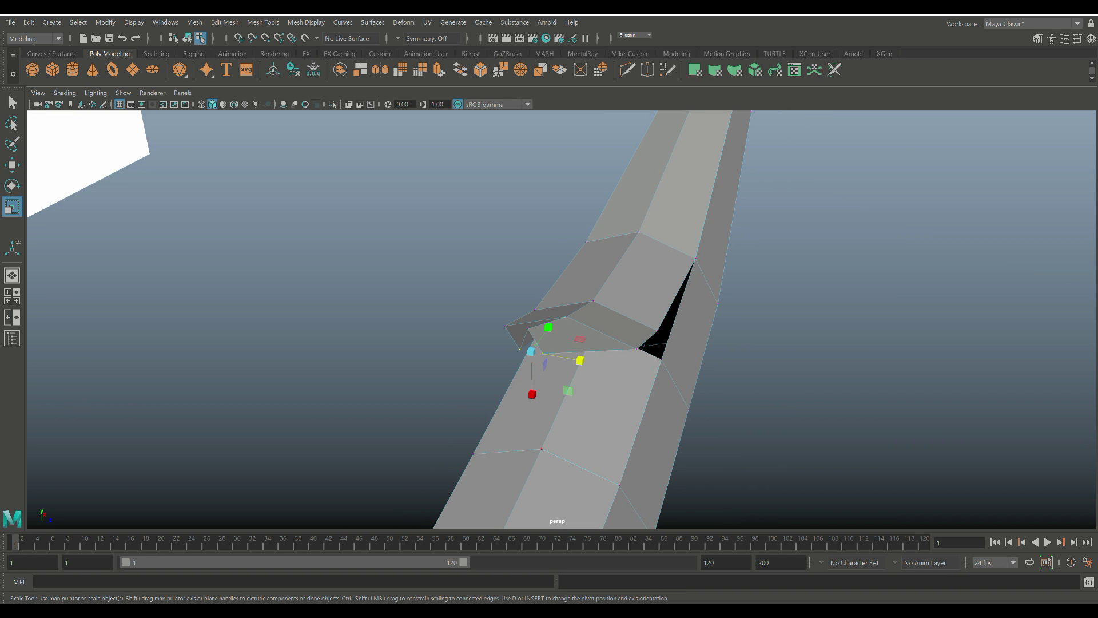
key(w)
drag(530, 301, 582, 436)
Narrow the barb's middle row by scaling its two outer vertices together, and raise them slightly
click(582, 436)
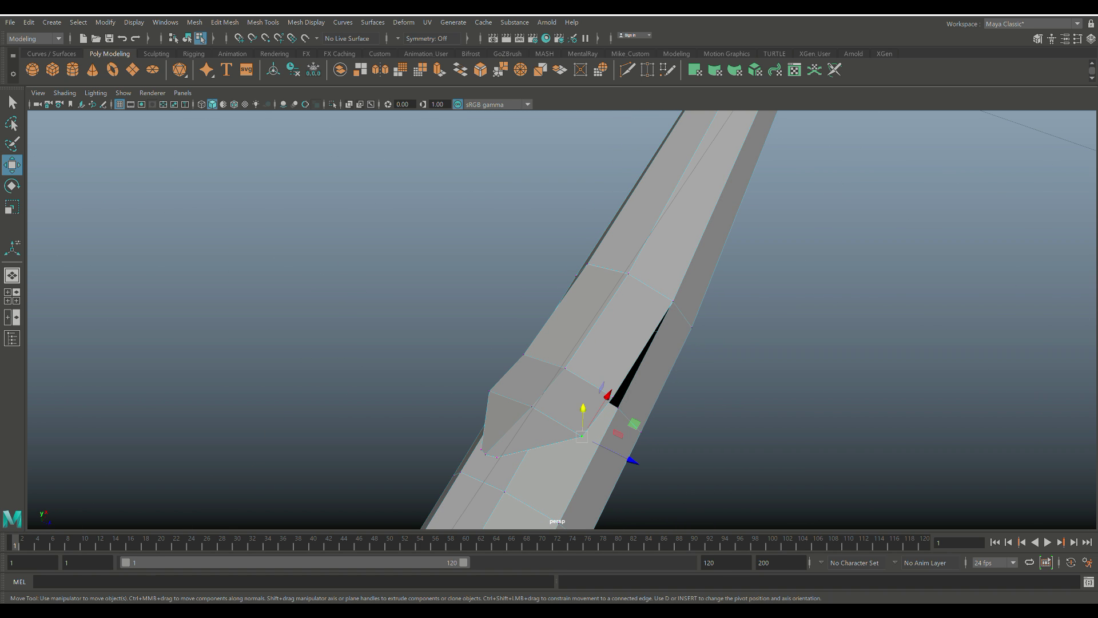
shift+click(490, 391)
key(r)
drag(580, 434, 544, 372)
key(w)
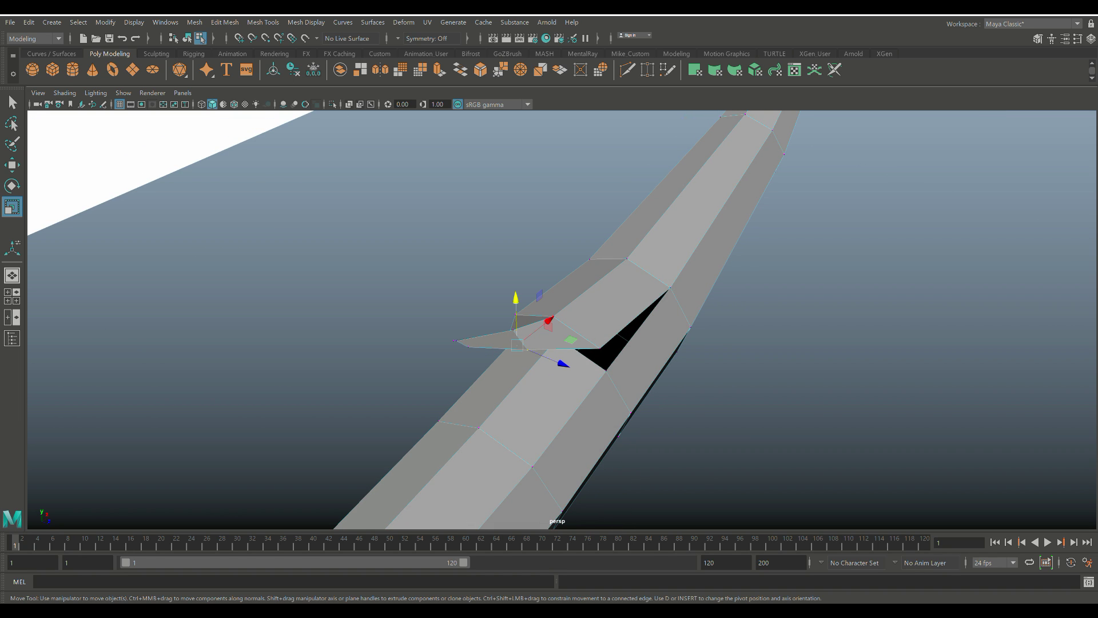
drag(515, 298, 516, 297)
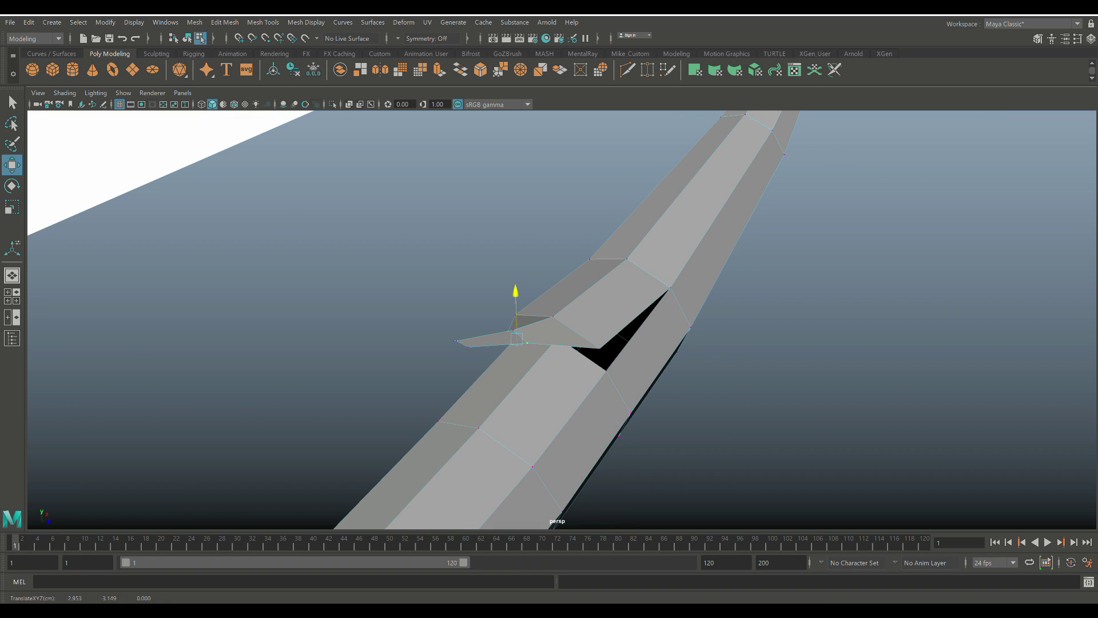
Scale the two outer vertices of the barb row nearest its base slightly closer together
click(600, 347)
alt+drag(600, 349, 638, 369)
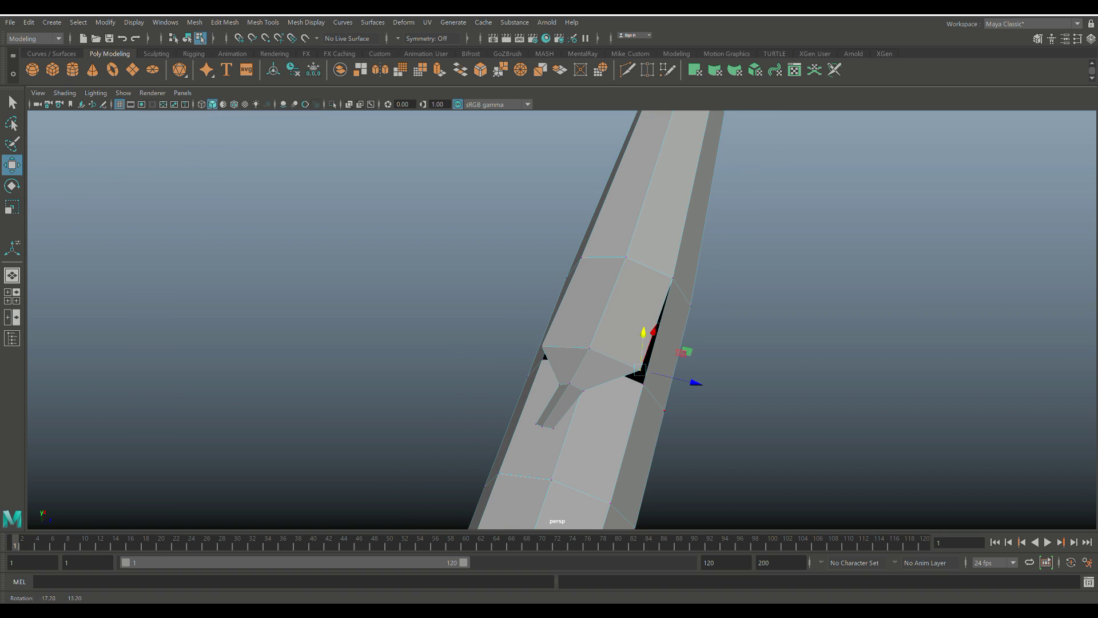
shift+click(542, 346)
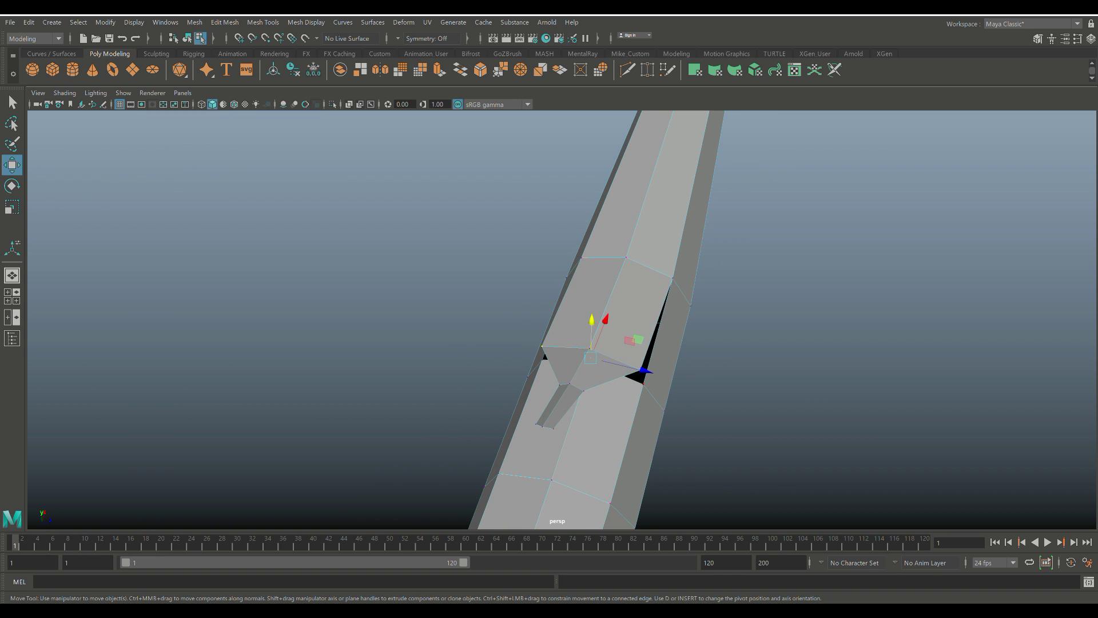
key(r)
drag(641, 369, 610, 362)
Bridge the open edges on both sides of the hook across the gap beneath the barb
alt+right_drag(609, 362, 585, 362)
alt+drag(584, 362, 530, 268)
scroll(530, 267, up, 4)
alt+drag(206, 300, 423, 169)
alt+drag(486, 275, 551, 232)
alt+drag(301, 220, 683, 177)
right_drag(584, 297, 585, 273)
click(575, 301)
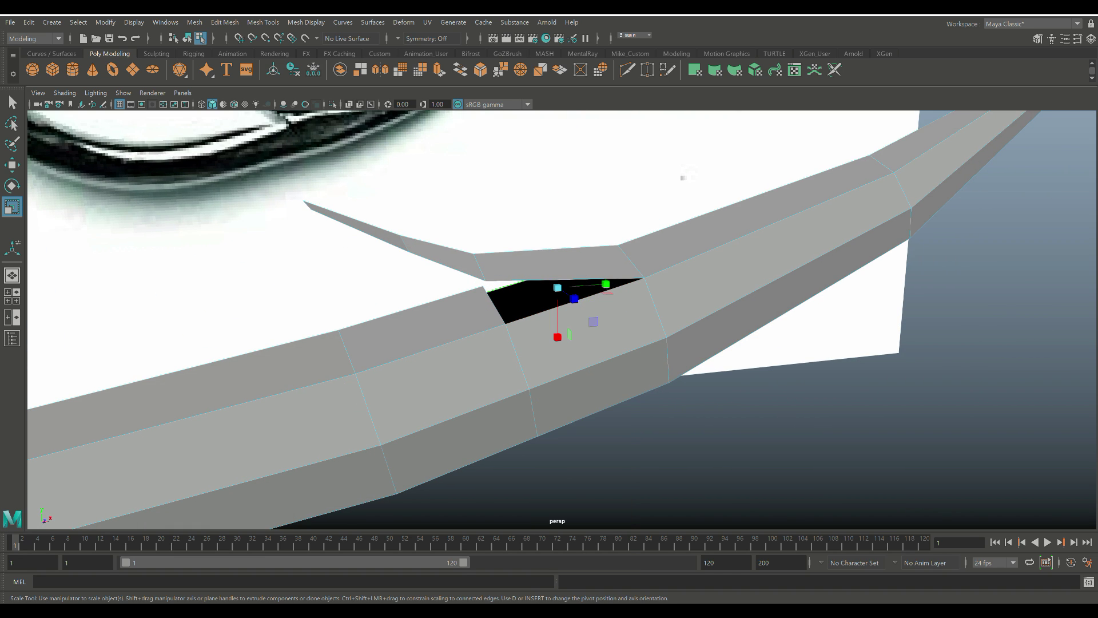
click(224, 22)
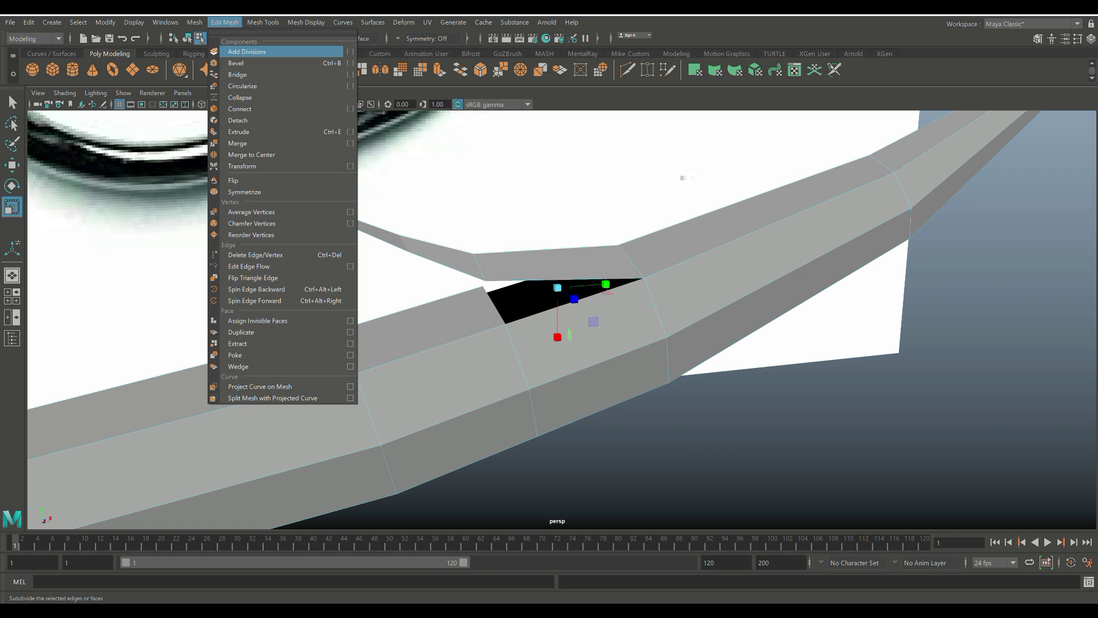
click(237, 75)
alt+drag(564, 286, 452, 294)
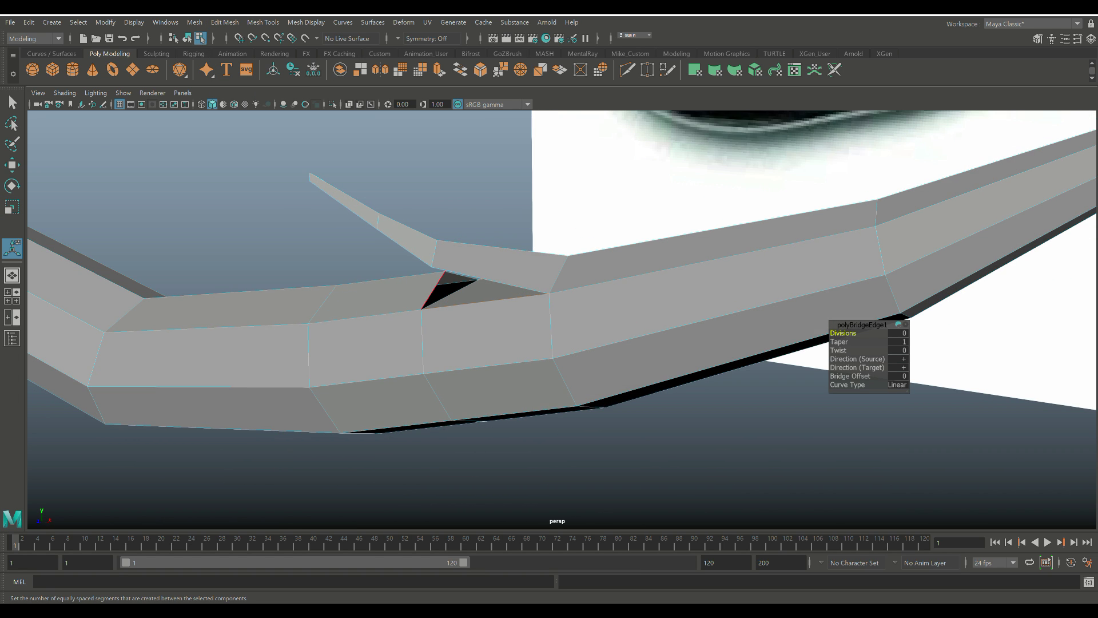
Fill the small triangular hole left at the end of the bridged face beneath the barb
click(434, 290)
click(225, 21)
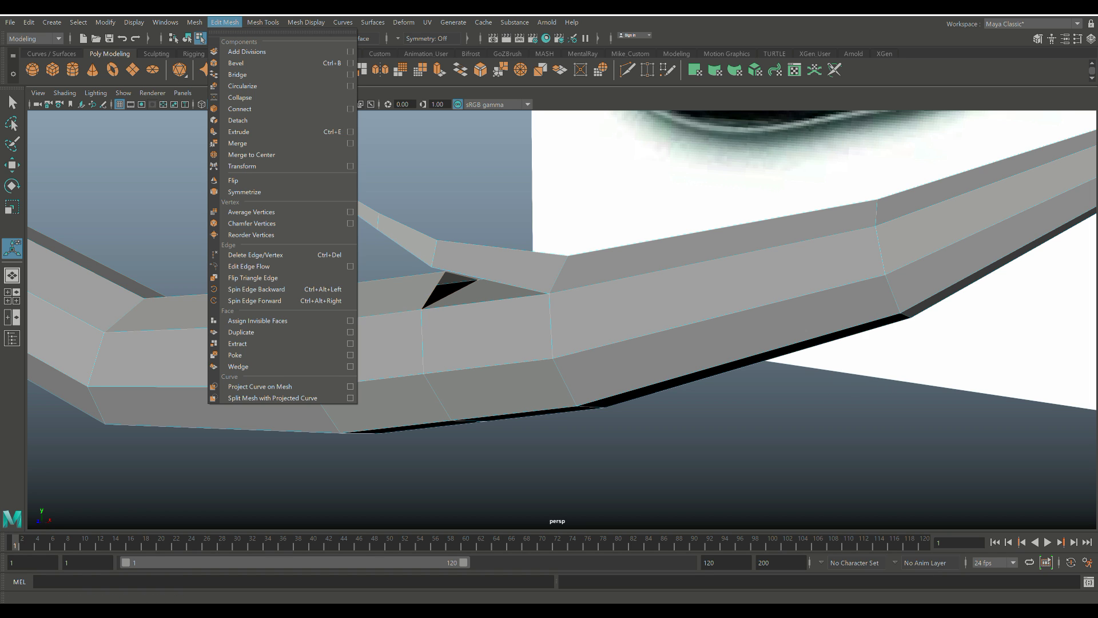
mouse_move(195, 22)
click(216, 106)
key(w)
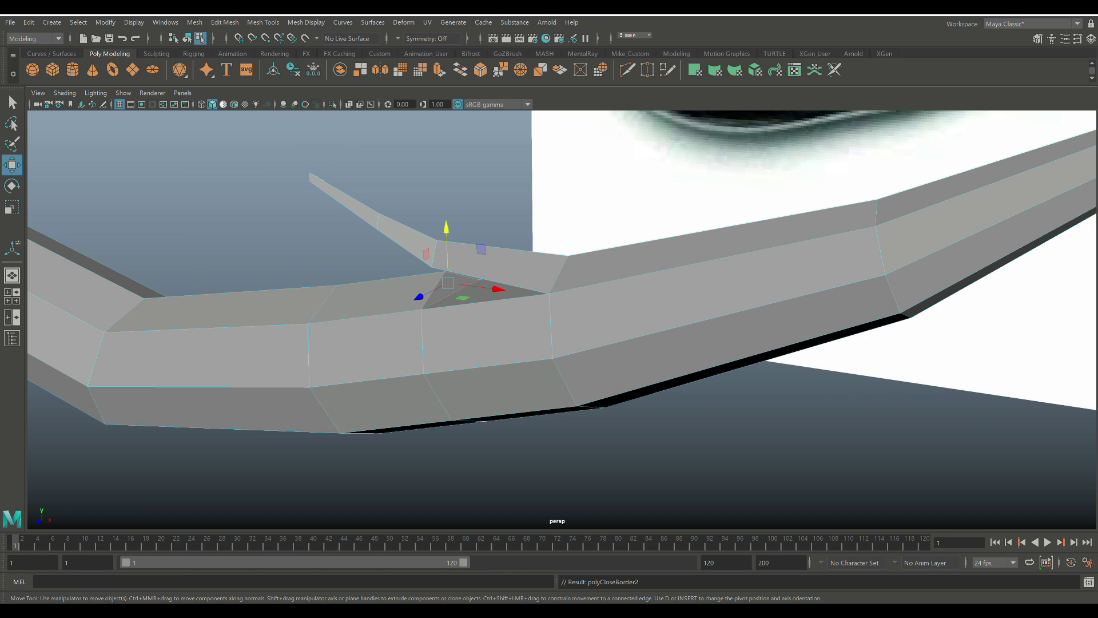
Bridge the opposite lower edges of the barb's base section and middle section to close its underside
alt+drag(400, 298, 513, 273)
click(613, 244)
shift+click(564, 252)
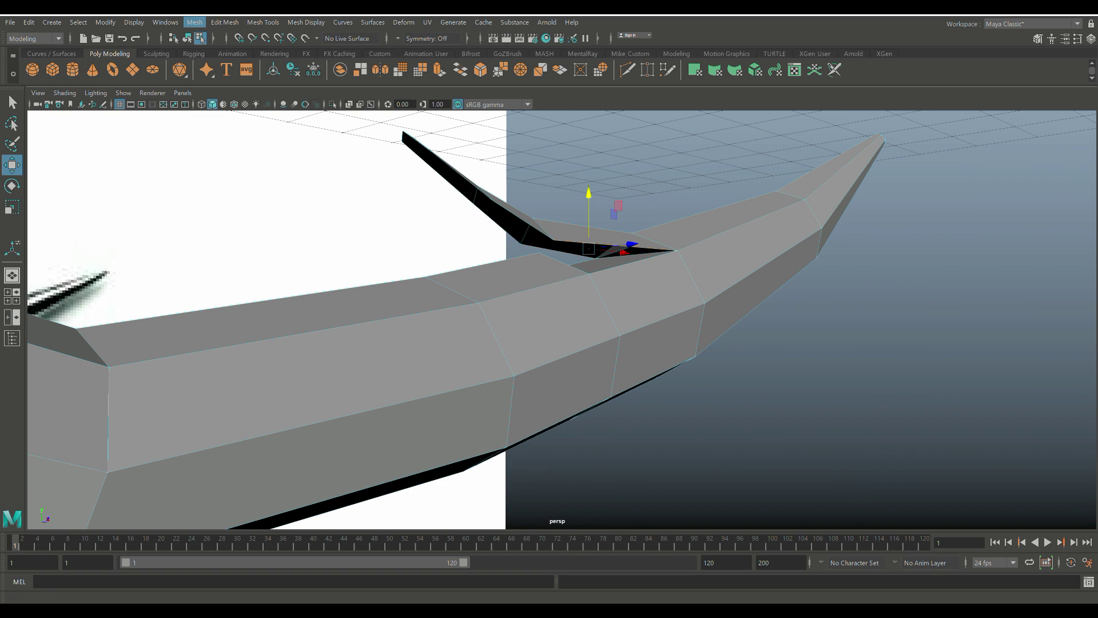
click(224, 22)
click(245, 73)
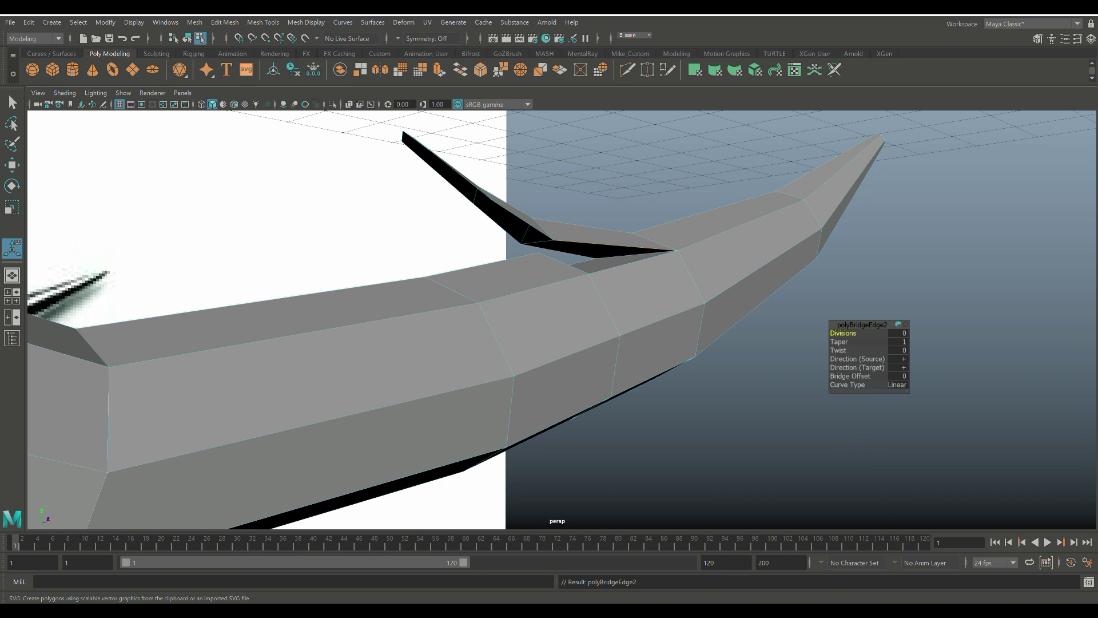
click(524, 221)
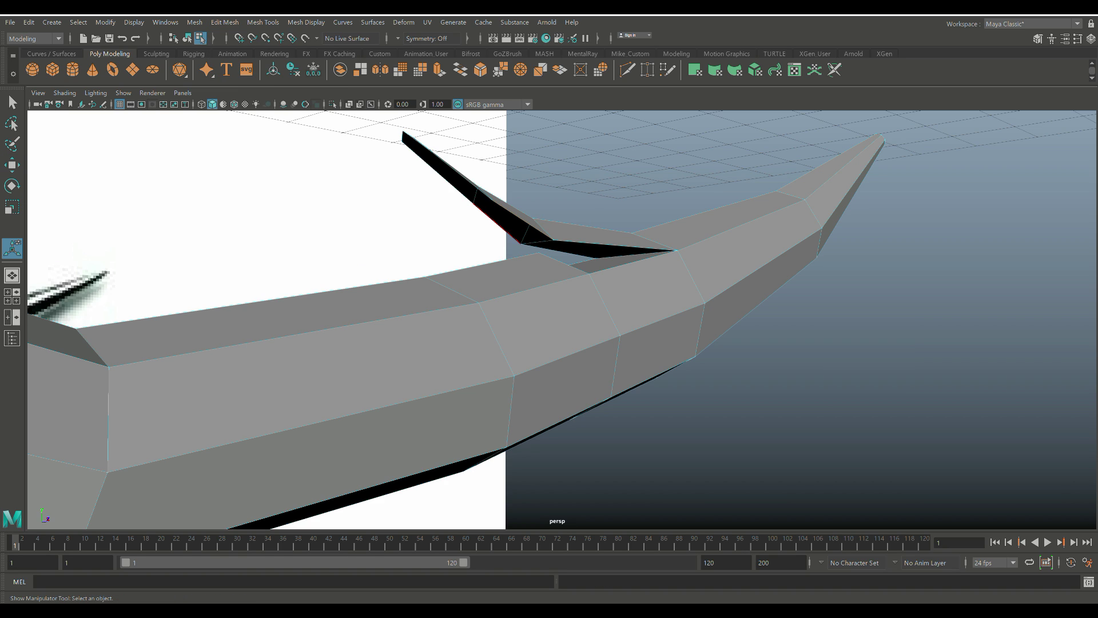
key(g)
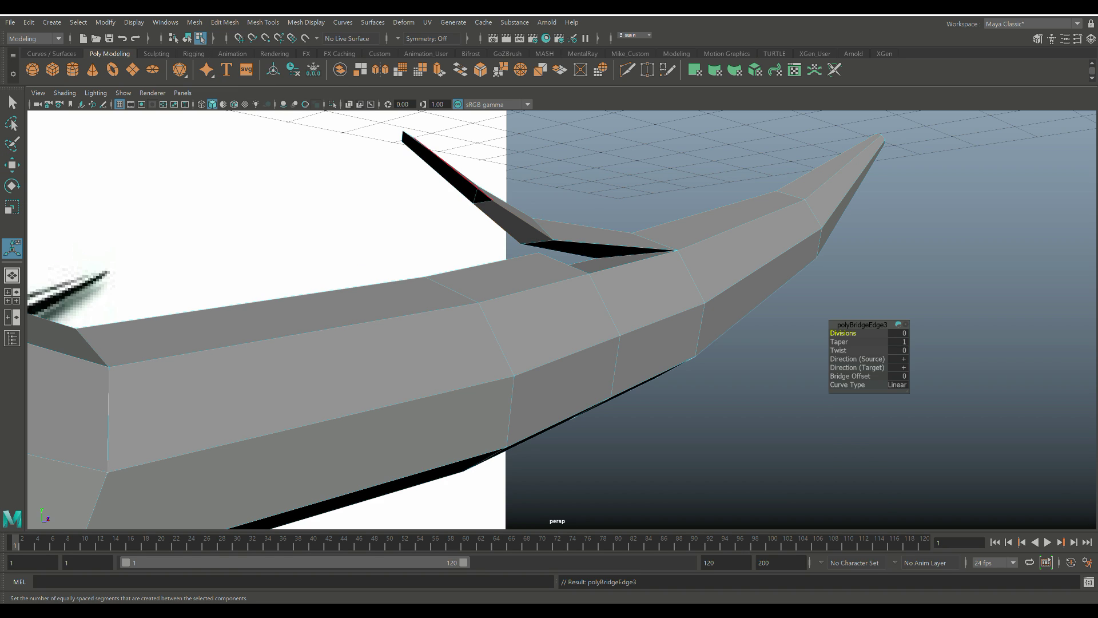
Try to bridge the edges of the barb's tip section
click(446, 165)
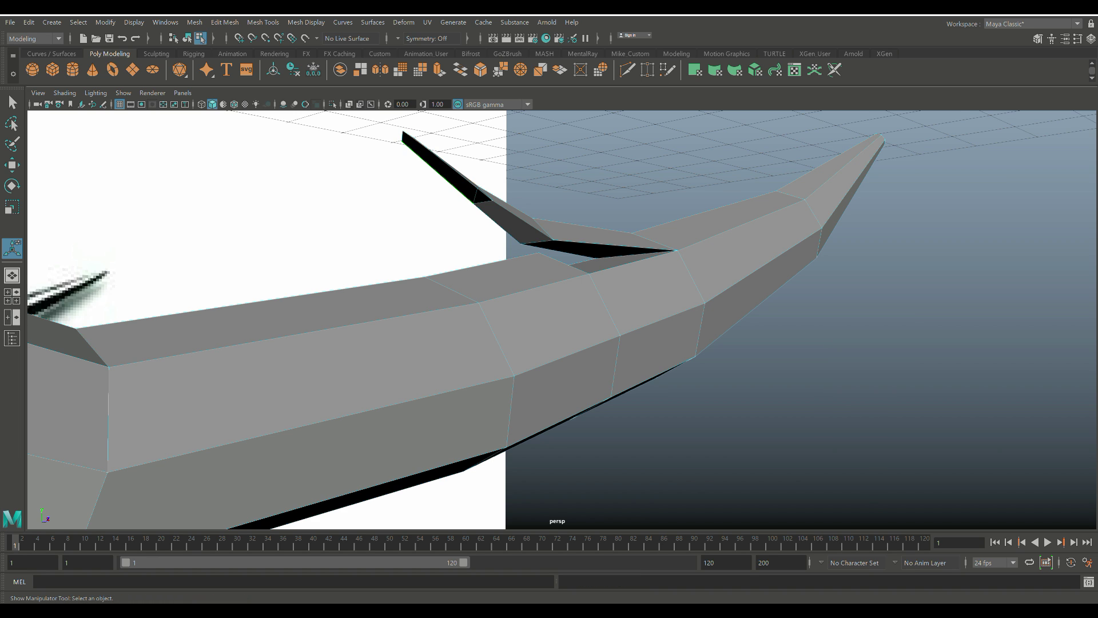
key(g)
click(457, 228)
Fill the open hole on the underside of the barb's tip section
scroll(474, 221, up, 2)
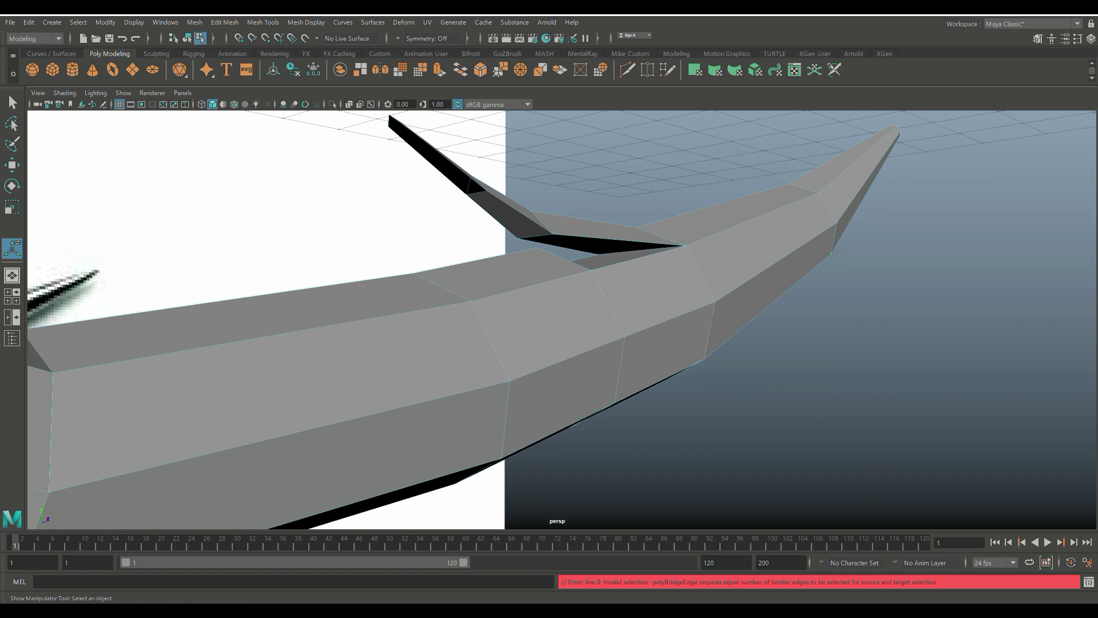
alt+middle_drag(486, 212, 486, 280)
scroll(486, 280, up, 3)
alt+drag(486, 279, 529, 271)
click(522, 220)
click(534, 224)
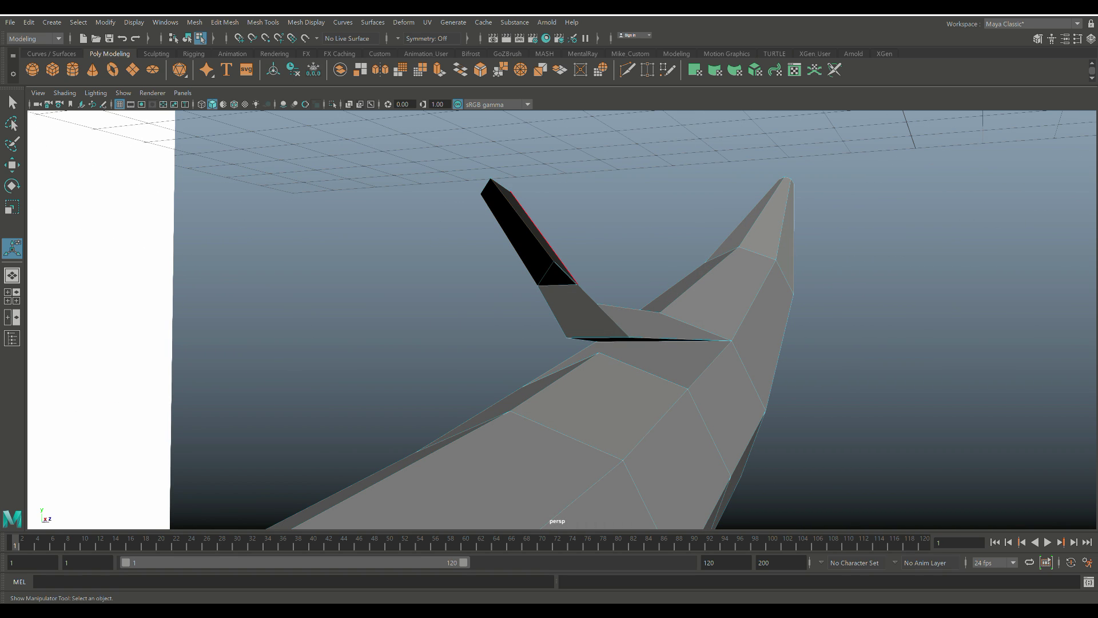
click(194, 21)
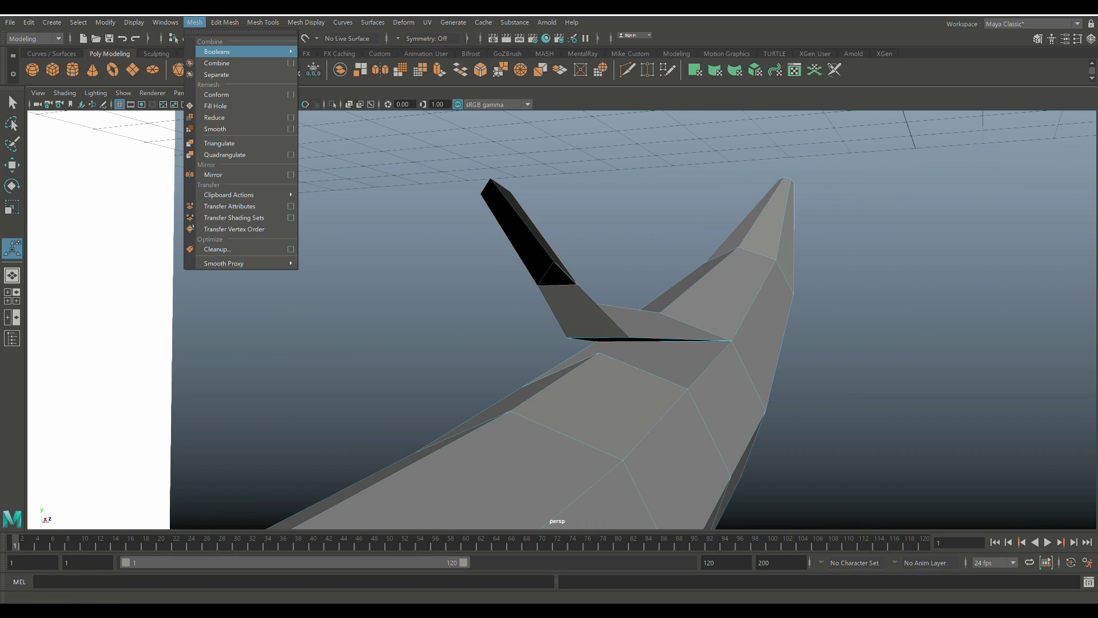
click(228, 105)
scroll(563, 320, down, 6)
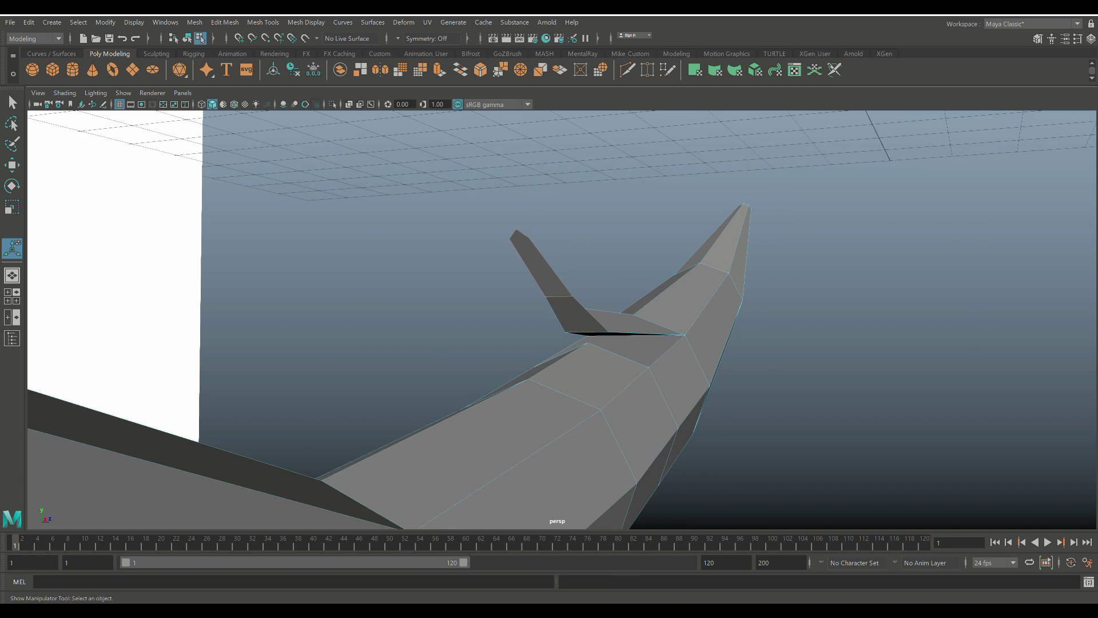
Poke the filled face on the underside of the barb's tip
scroll(562, 320, up, 5)
right_drag(520, 237, 519, 266)
click(263, 21)
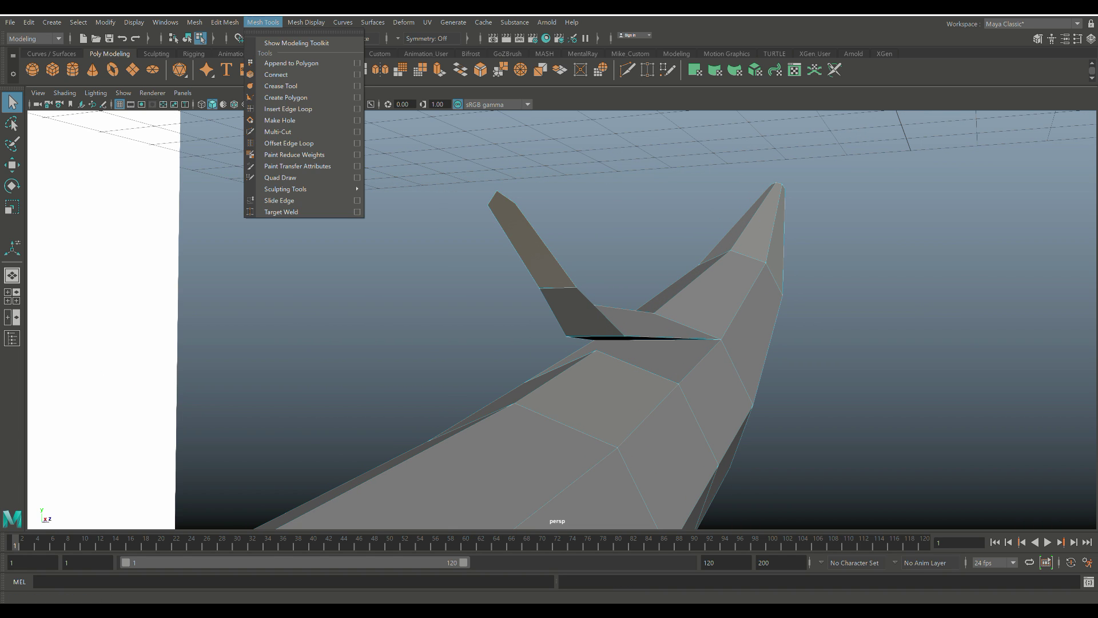
mouse_move(224, 22)
click(240, 355)
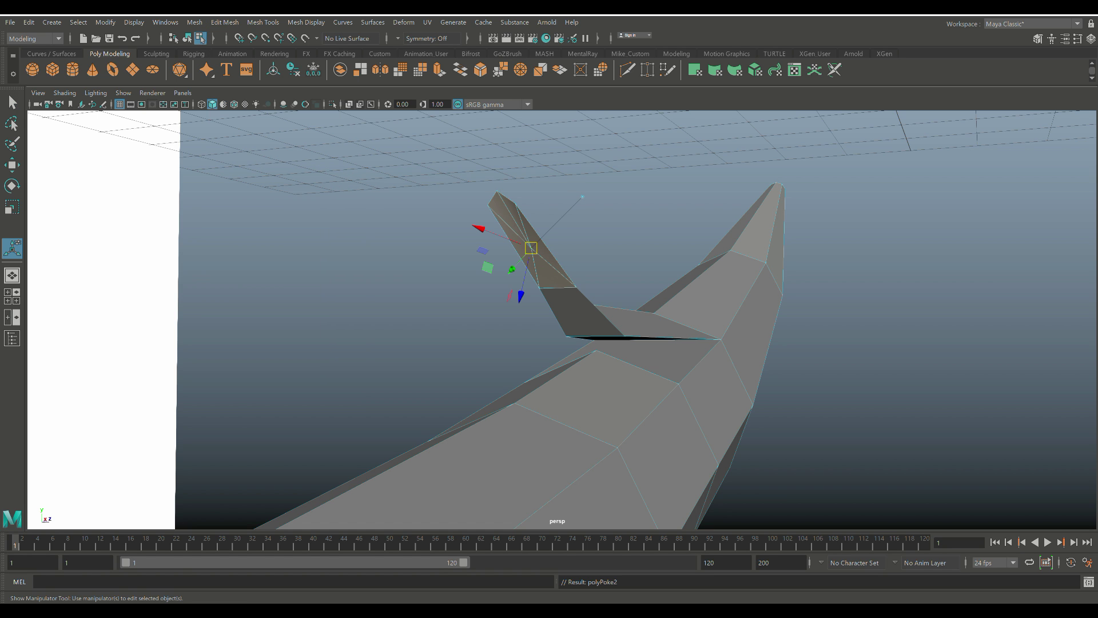
Lower the hook's upper vertex just beneath the barb slightly
alt+drag(543, 321, 366, 347)
scroll(562, 319, down, 5)
alt+drag(562, 320, 594, 340)
scroll(542, 338, up, 3)
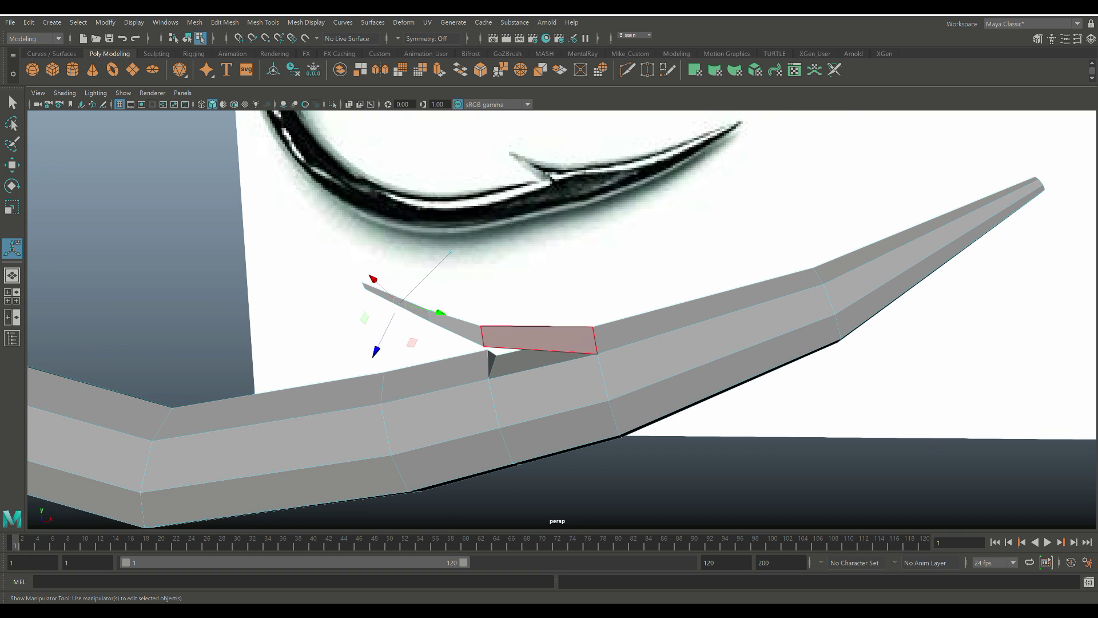
right_drag(458, 299, 404, 307)
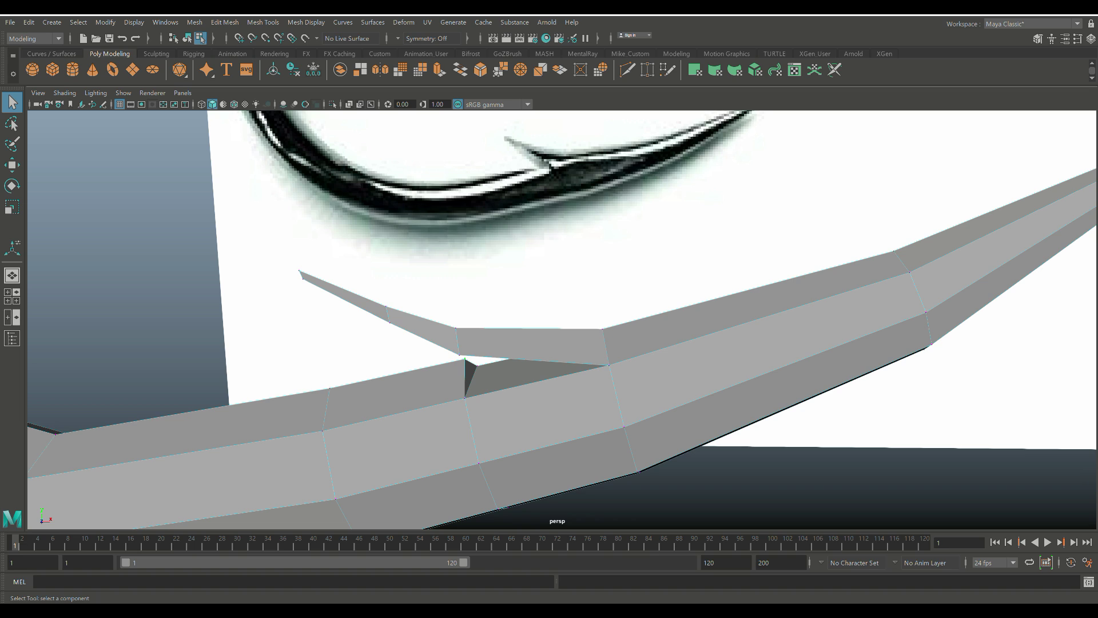
key(w)
drag(464, 304, 463, 313)
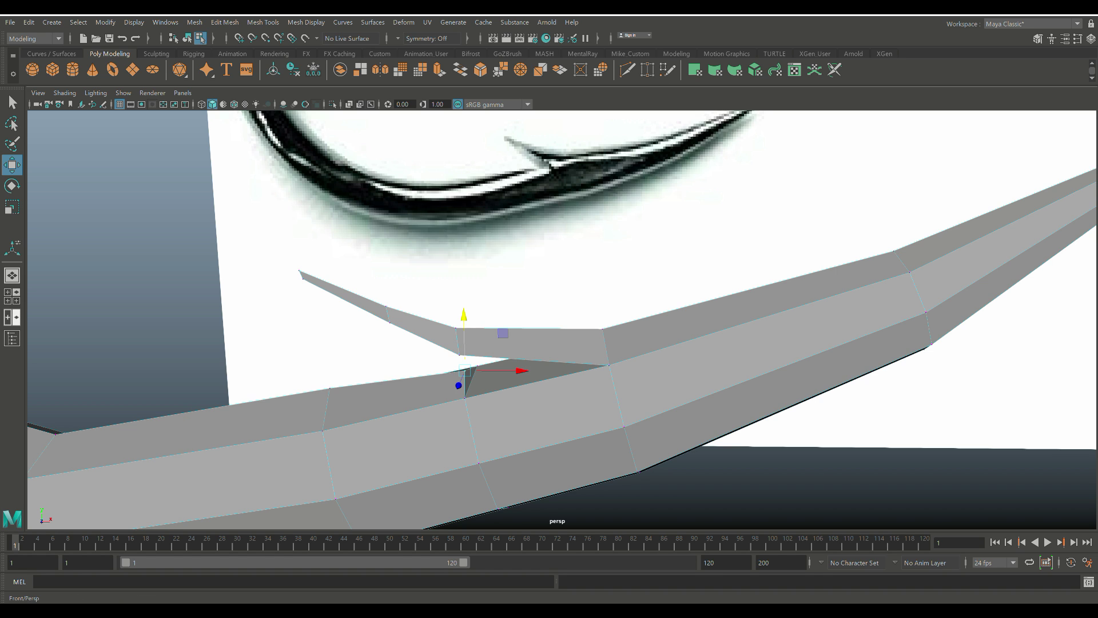
Inspect the barb area of the hook in smooth preview and return to the unsmoothed mesh
click(12, 296)
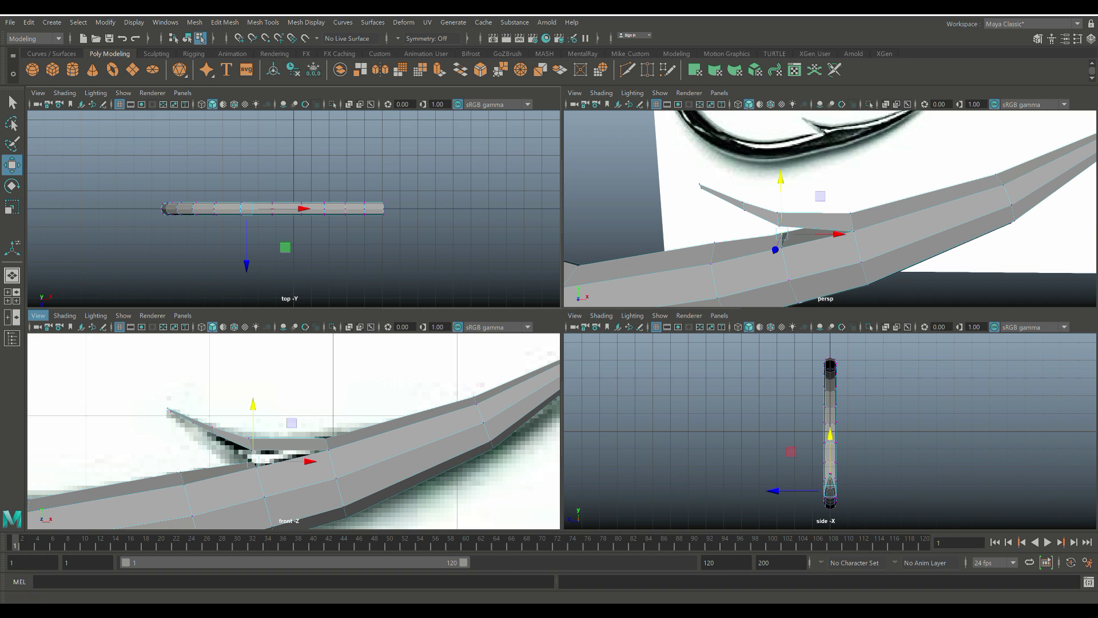
key(space)
right_click(655, 303)
right_drag(684, 290, 703, 285)
key(3)
click(864, 256)
alt+right_drag(864, 256, 840, 261)
alt+drag(840, 260, 858, 297)
alt+right_drag(858, 298, 909, 289)
click(709, 337)
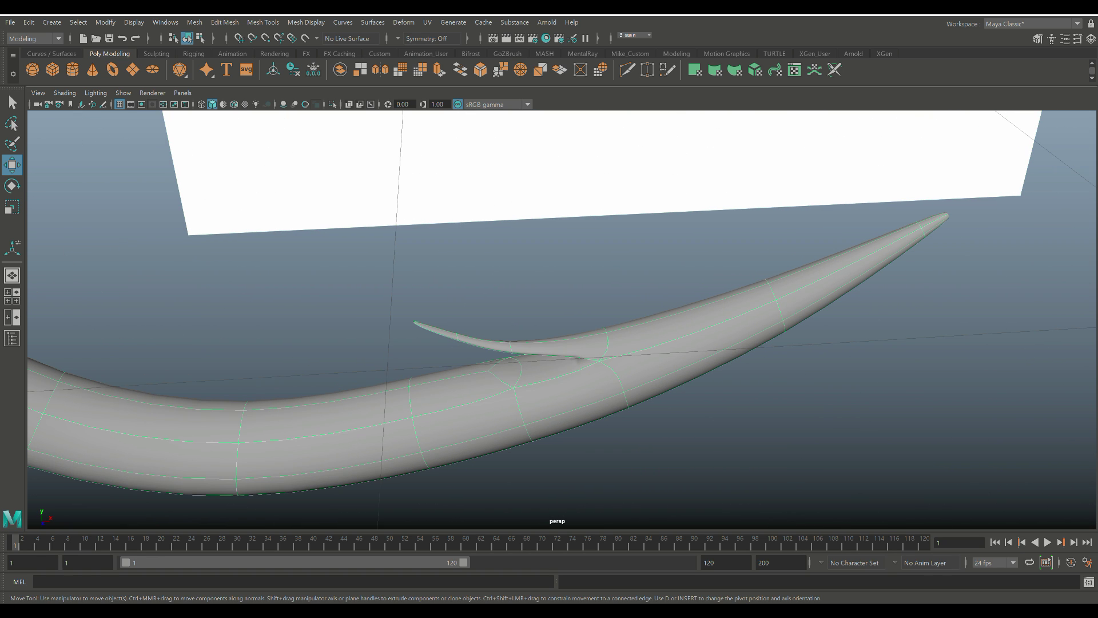
key(1)
scroll(562, 319, up, 2)
alt+drag(563, 320, 197, 318)
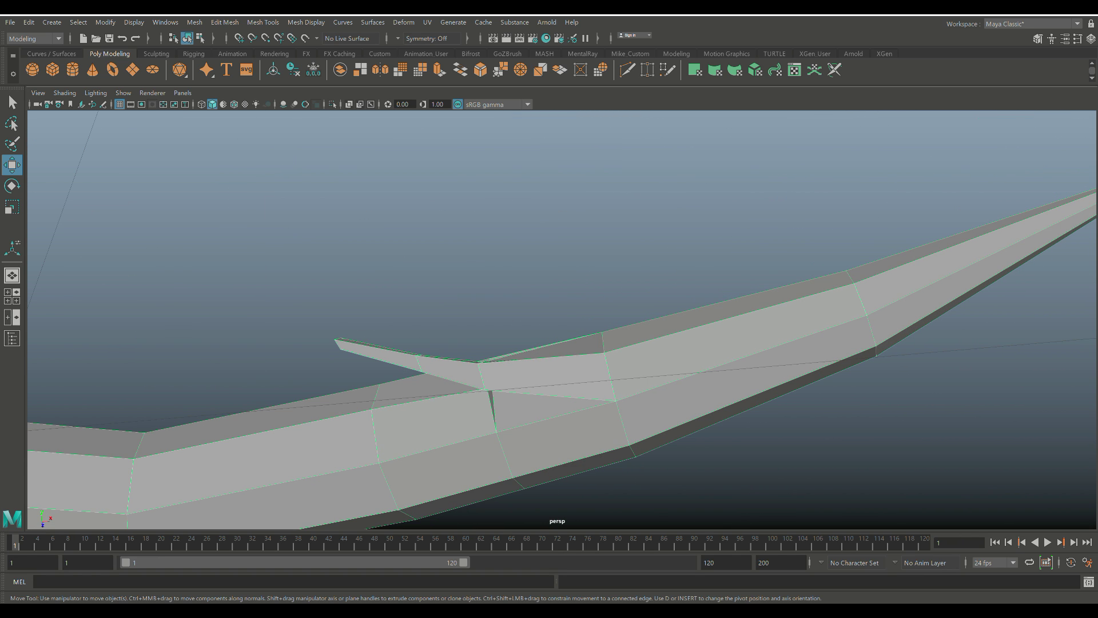
Set the Insert Edge Loop tool to Equal distance from edge and look for a loop position around the barb
click(225, 22)
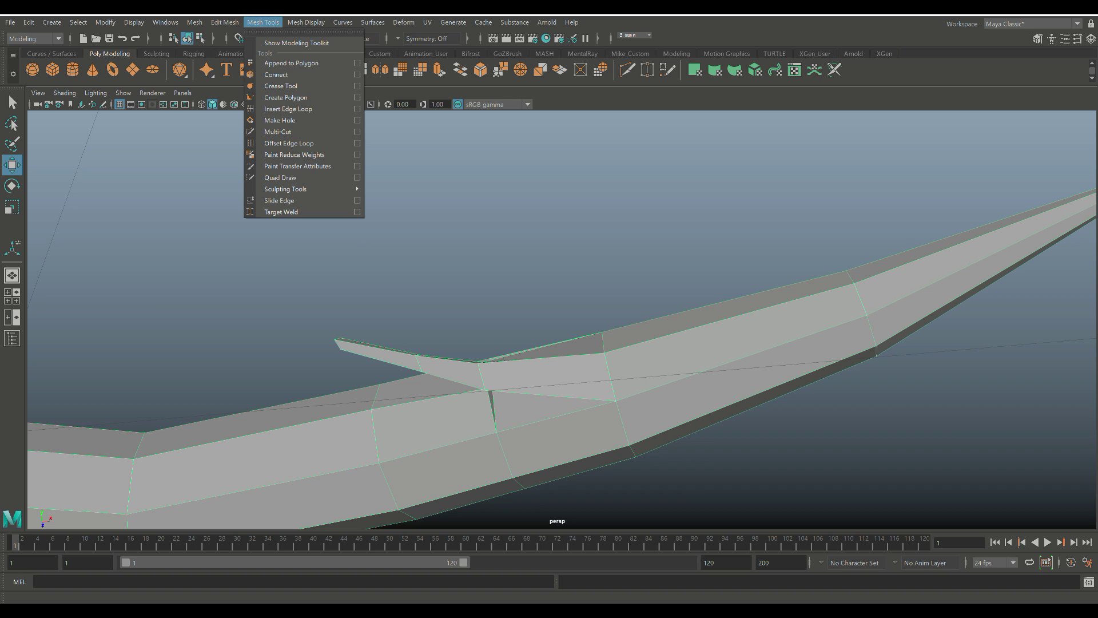
click(357, 109)
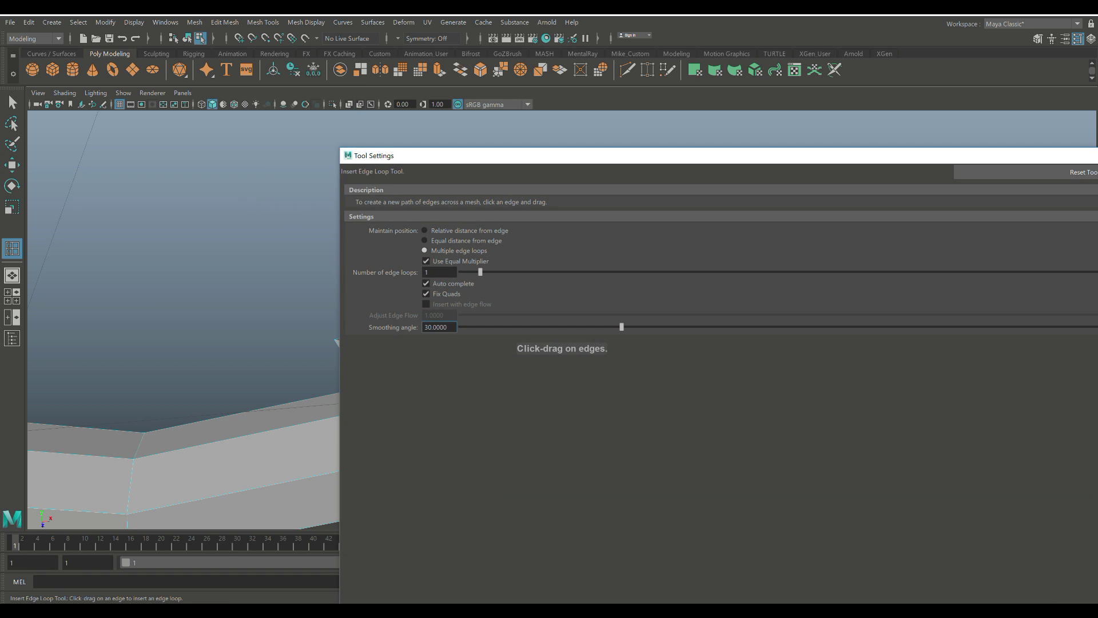
click(425, 240)
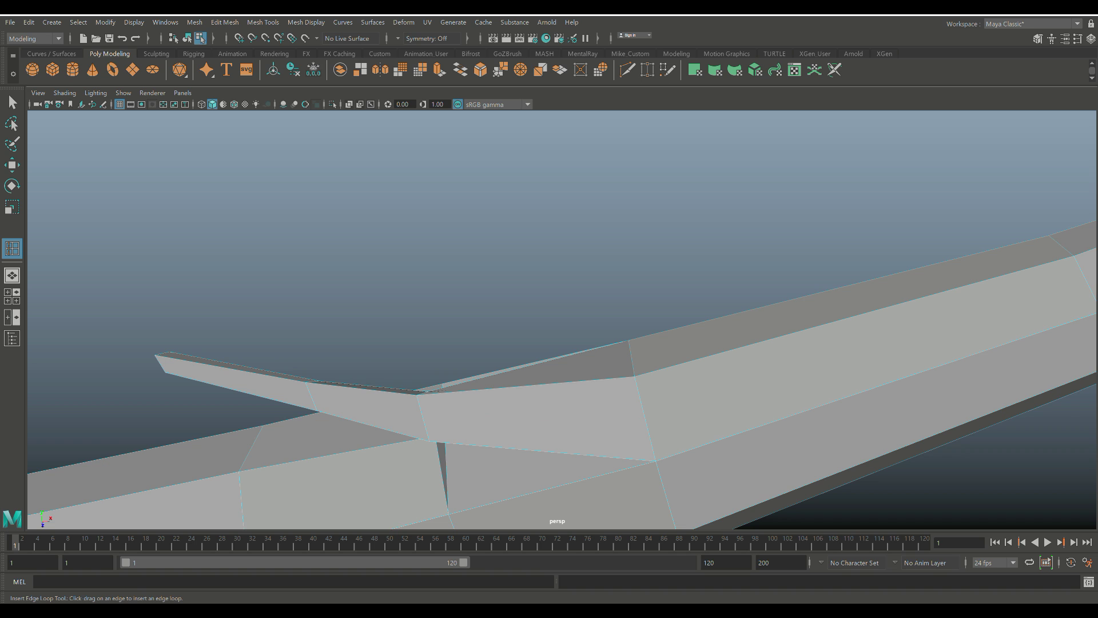
alt+right_drag(486, 395, 506, 394)
alt+middle_drag(506, 395, 624, 293)
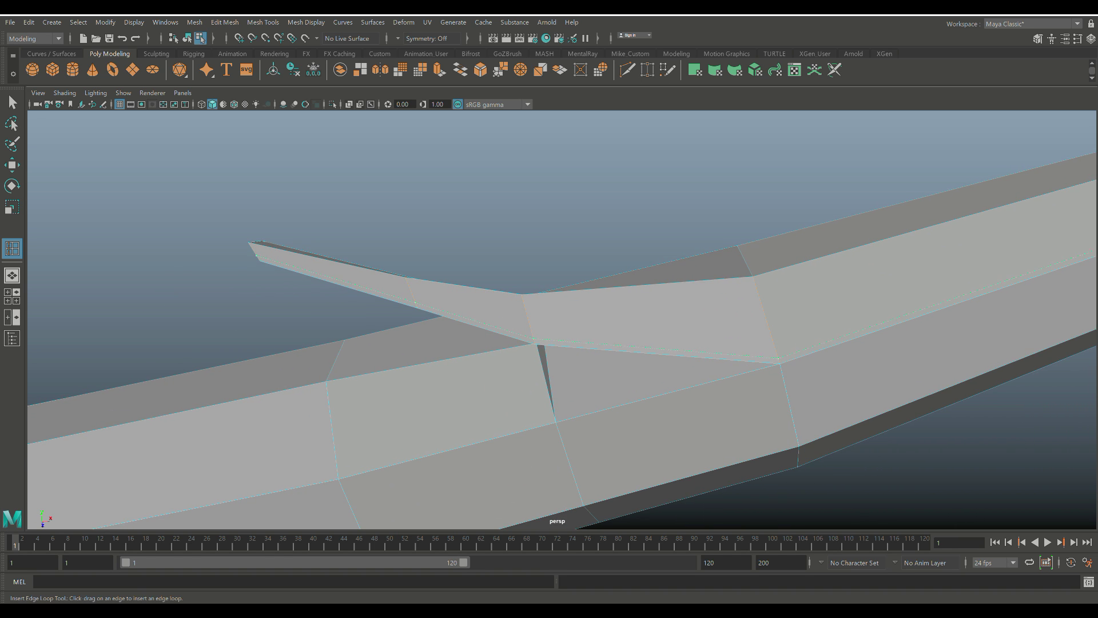
alt+drag(623, 292, 620, 412)
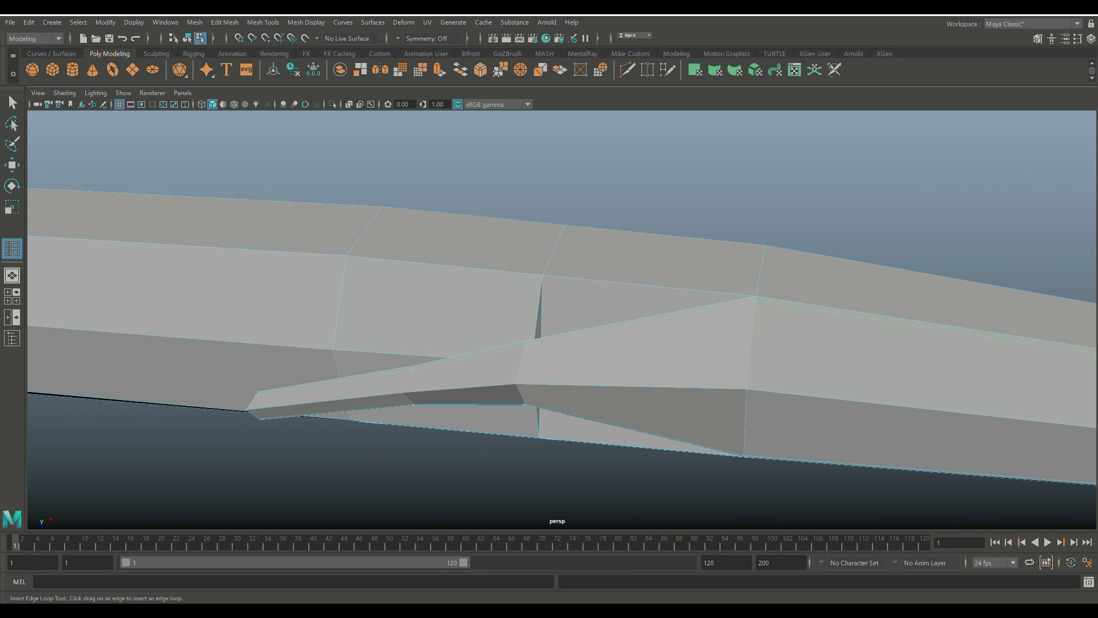
alt+drag(549, 343, 496, 278)
scroll(561, 320, down, 6)
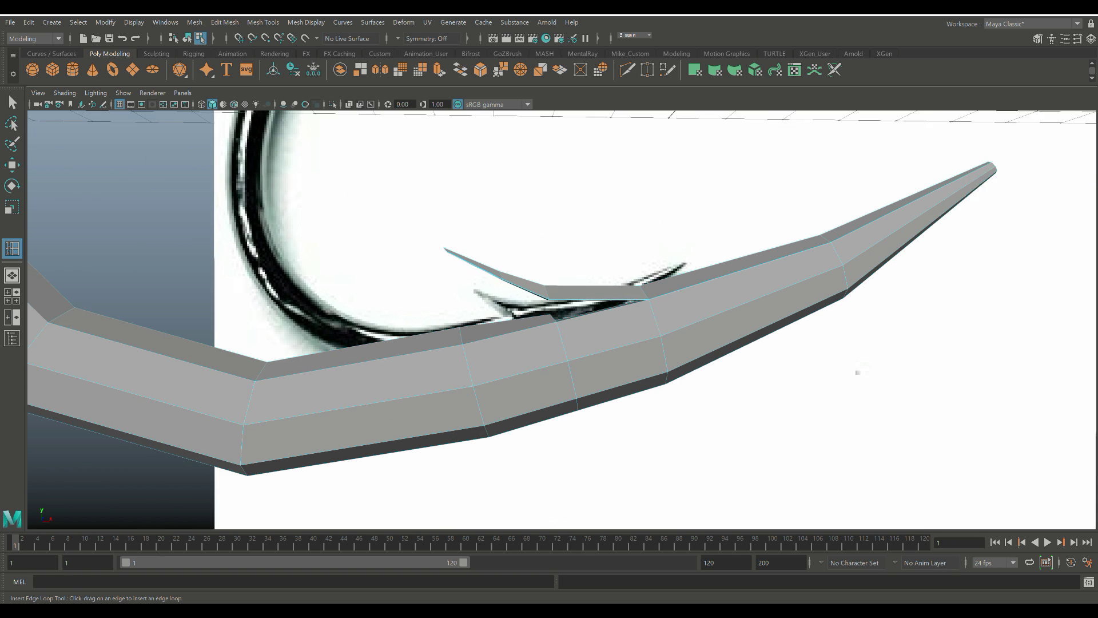
scroll(562, 320, down, 1)
key(q)
Check the barb and bend in smooth preview again, and switch back to the unsmoothed mesh
right_drag(709, 301, 765, 282)
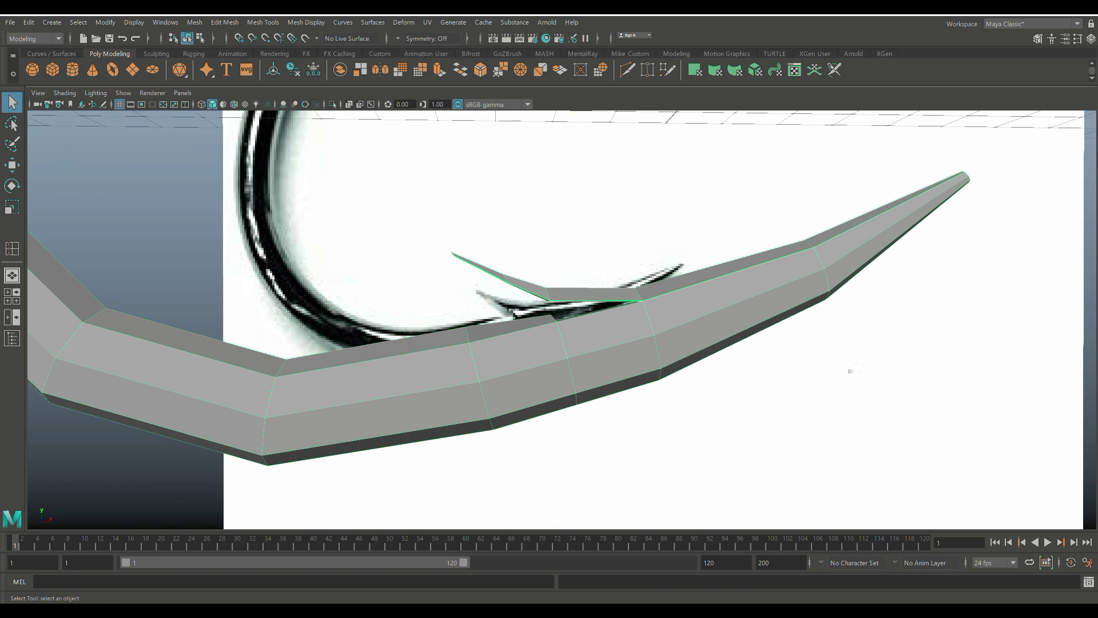
key(3)
alt+right_drag(851, 370, 781, 358)
alt+drag(782, 358, 784, 381)
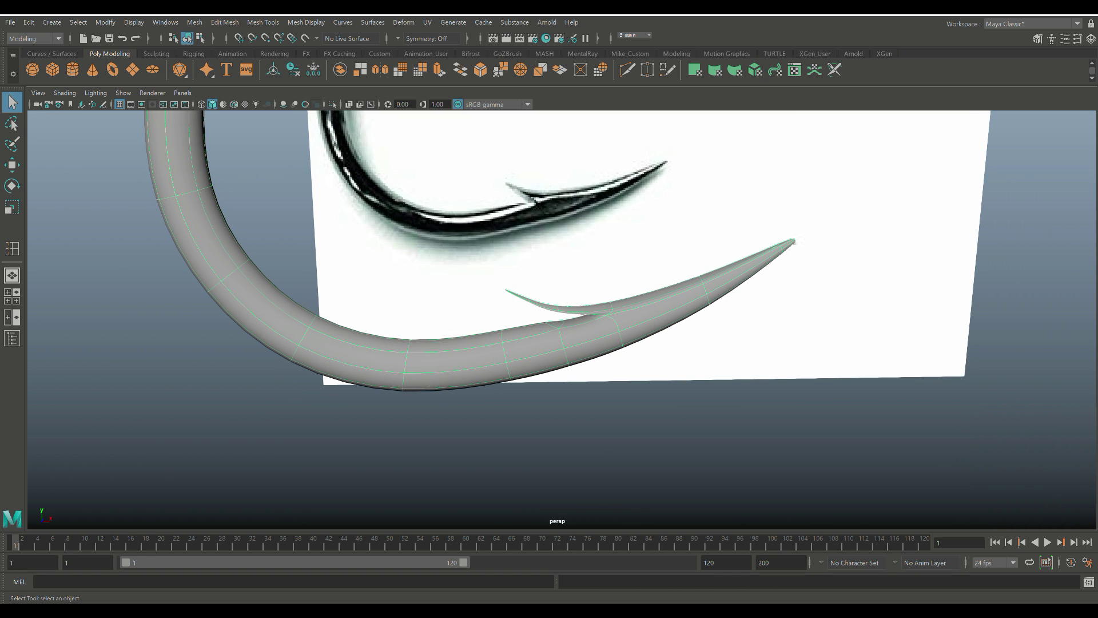
key(1)
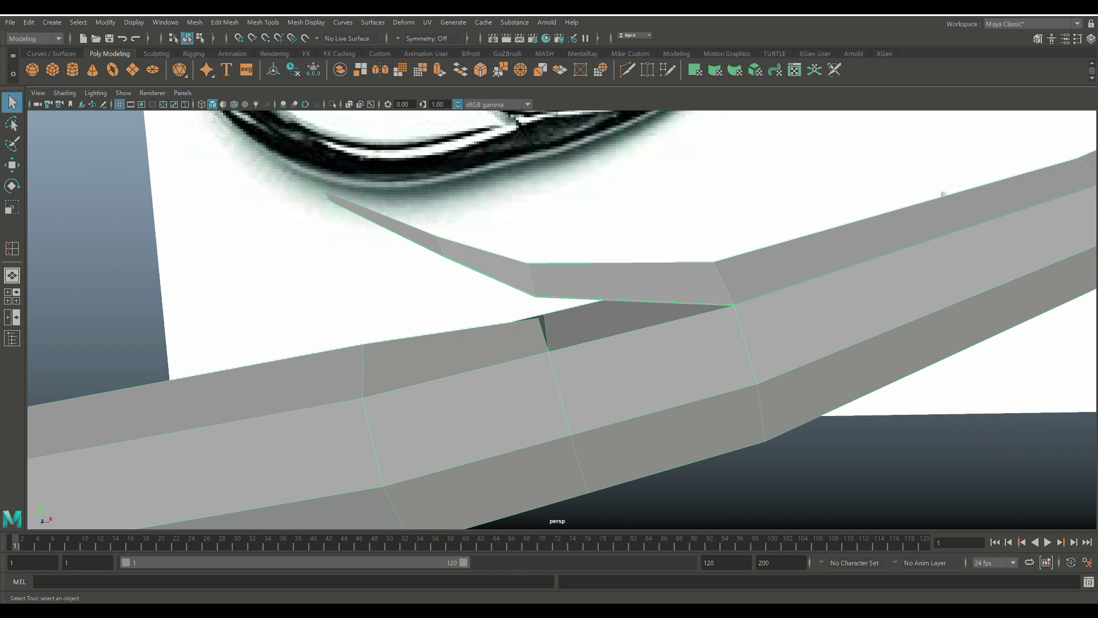
Move the vertex beneath the barb toward the bend and slightly down, and lower the next upper vertex behind it
alt+drag(945, 193, 915, 177)
right_drag(533, 306, 479, 313)
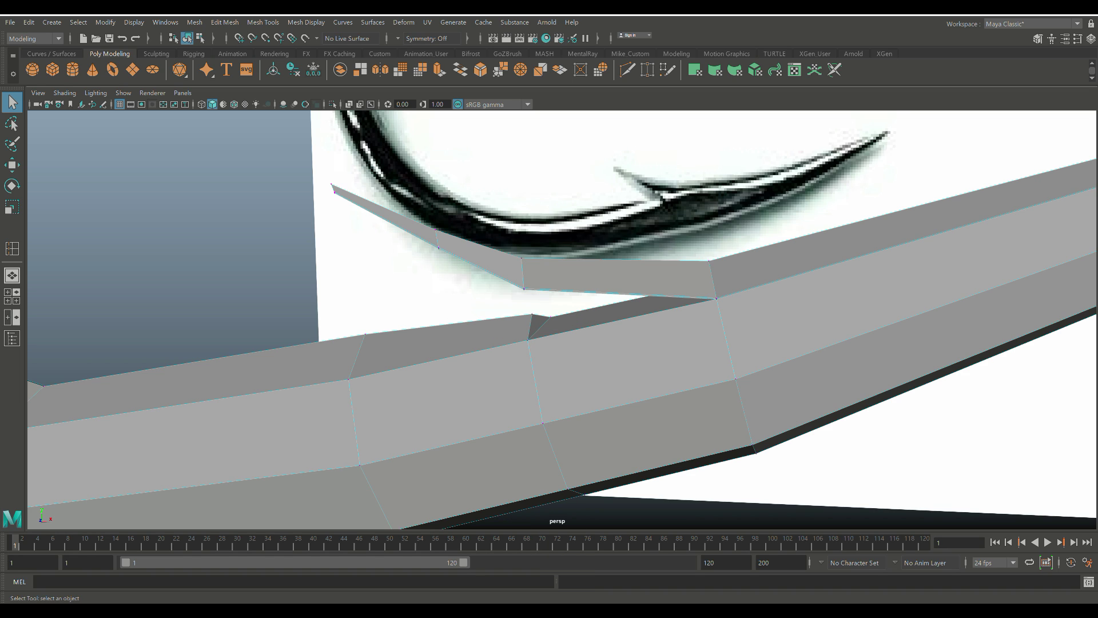
key(w)
drag(588, 314, 534, 313)
drag(474, 256, 474, 266)
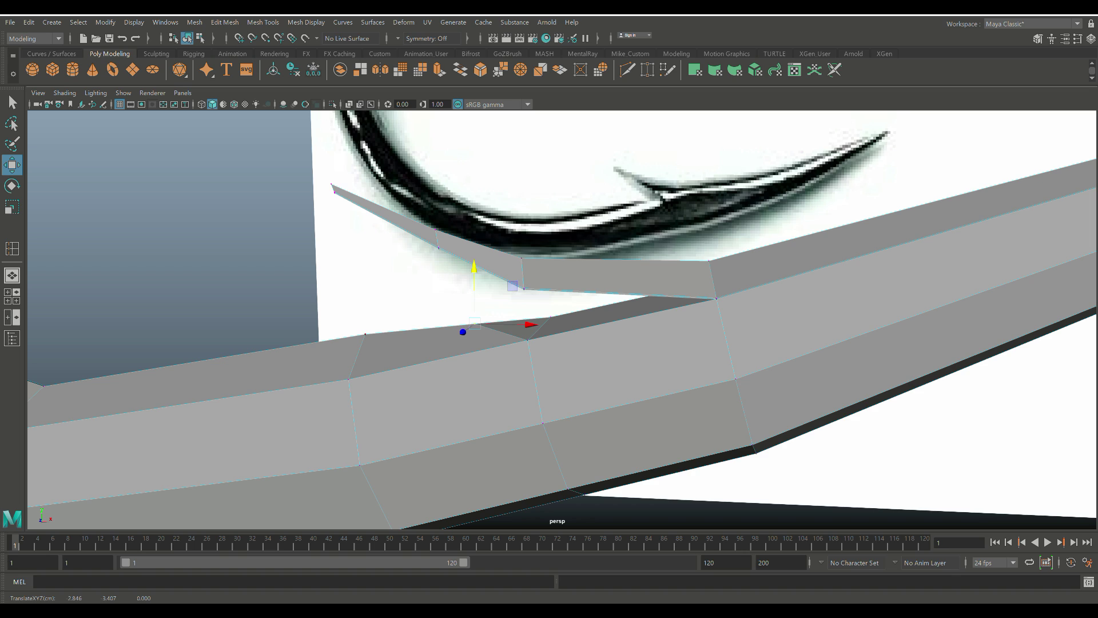
click(364, 334)
drag(363, 278, 364, 284)
Examine the whole hook in smooth preview against the reference image
right_drag(557, 319, 618, 284)
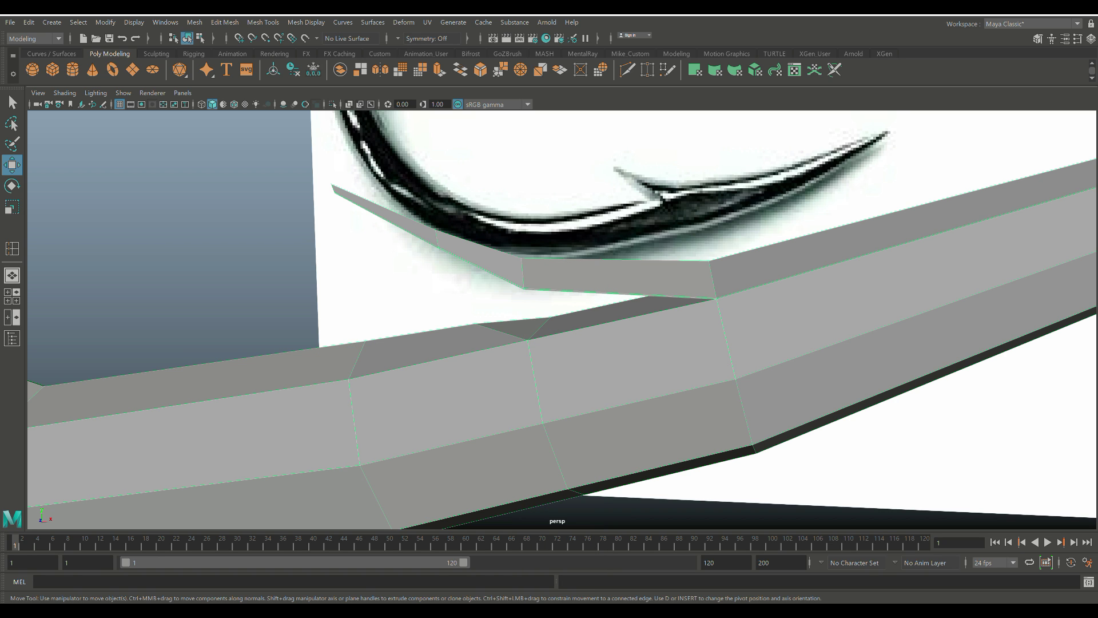
key(3)
alt+right_drag(1093, 279, 1035, 283)
click(1036, 284)
alt+drag(1035, 284, 783, 191)
scroll(562, 320, down, 9)
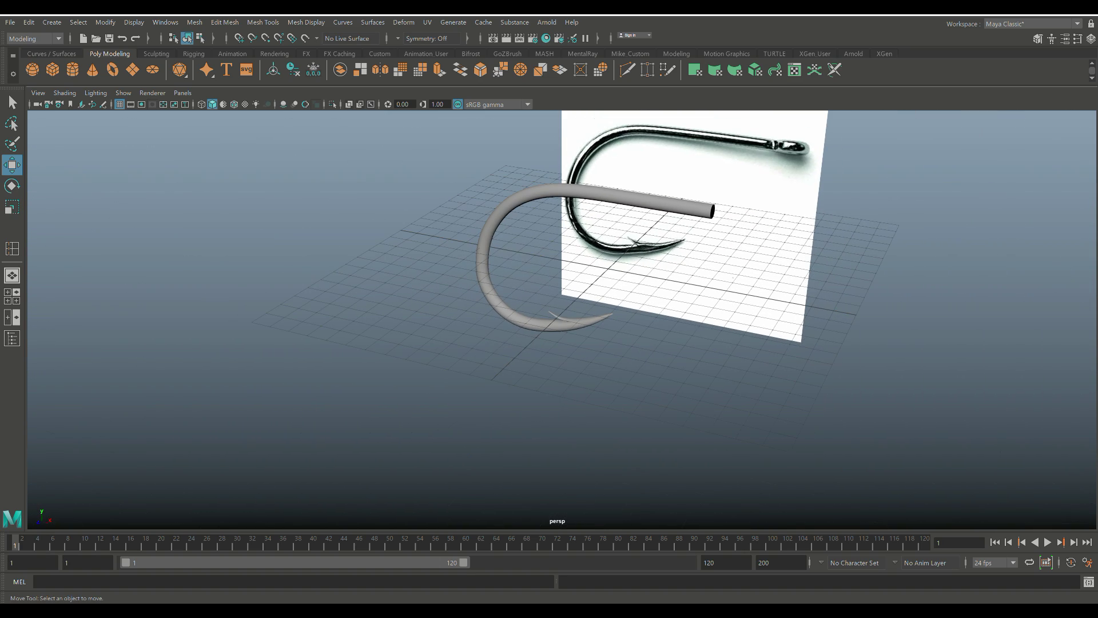
Switch the hook back to its unsmoothed mesh and inspect the open end of the shank
alt+middle_drag(680, 257, 543, 372)
scroll(562, 319, up, 2)
click(400, 310)
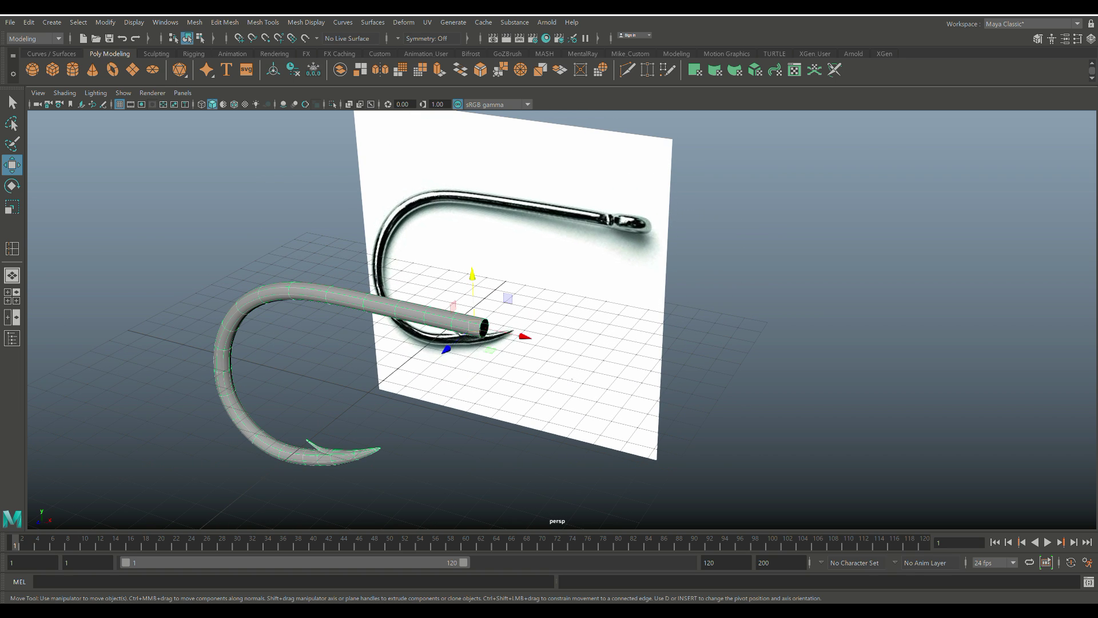
key(1)
scroll(561, 319, up, 5)
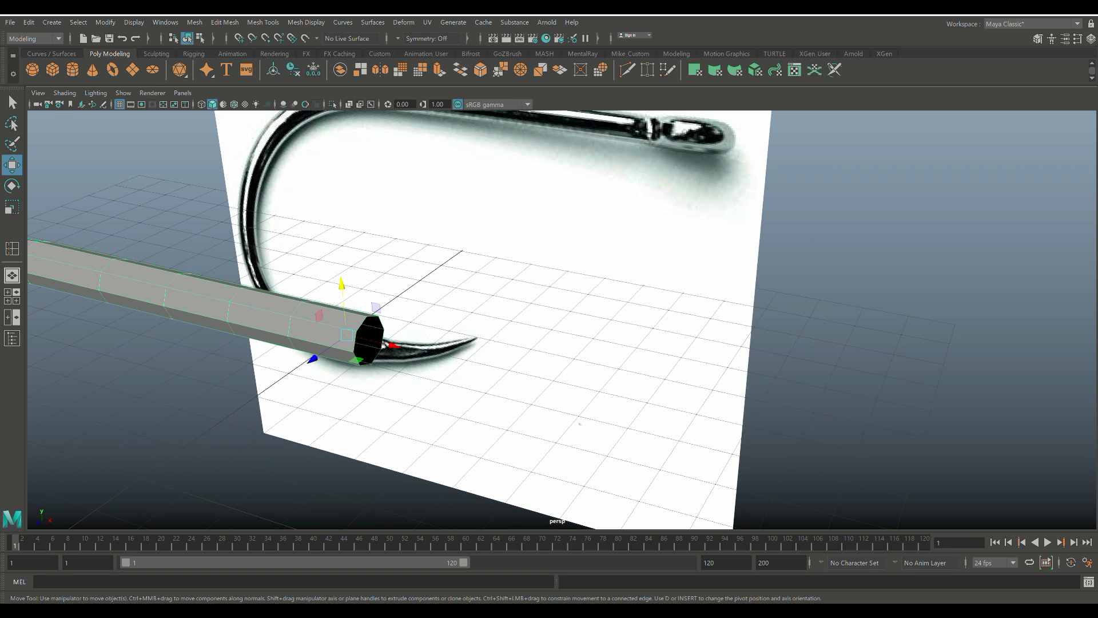
alt+middle_drag(562, 319, 642, 295)
scroll(562, 319, down, 3)
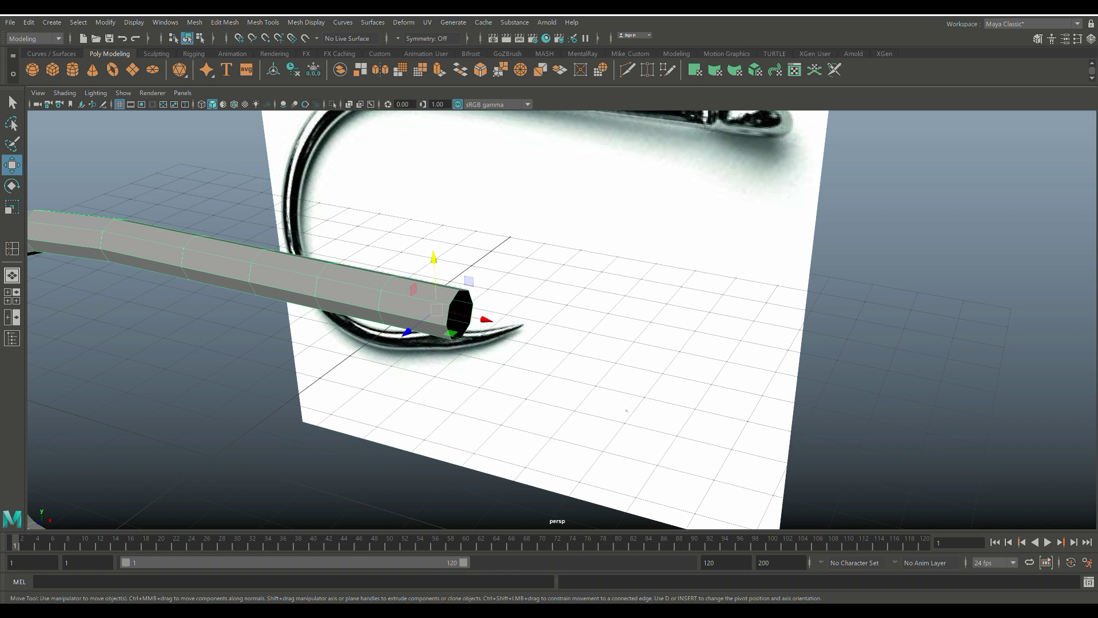
scroll(562, 319, up, 3)
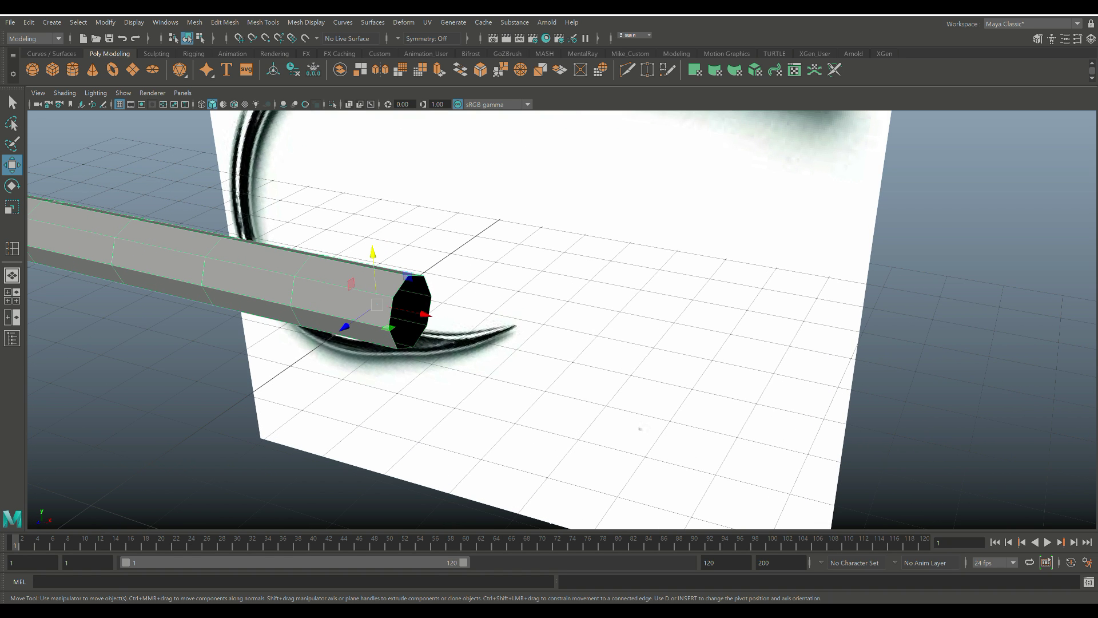
alt+middle_drag(562, 344, 559, 265)
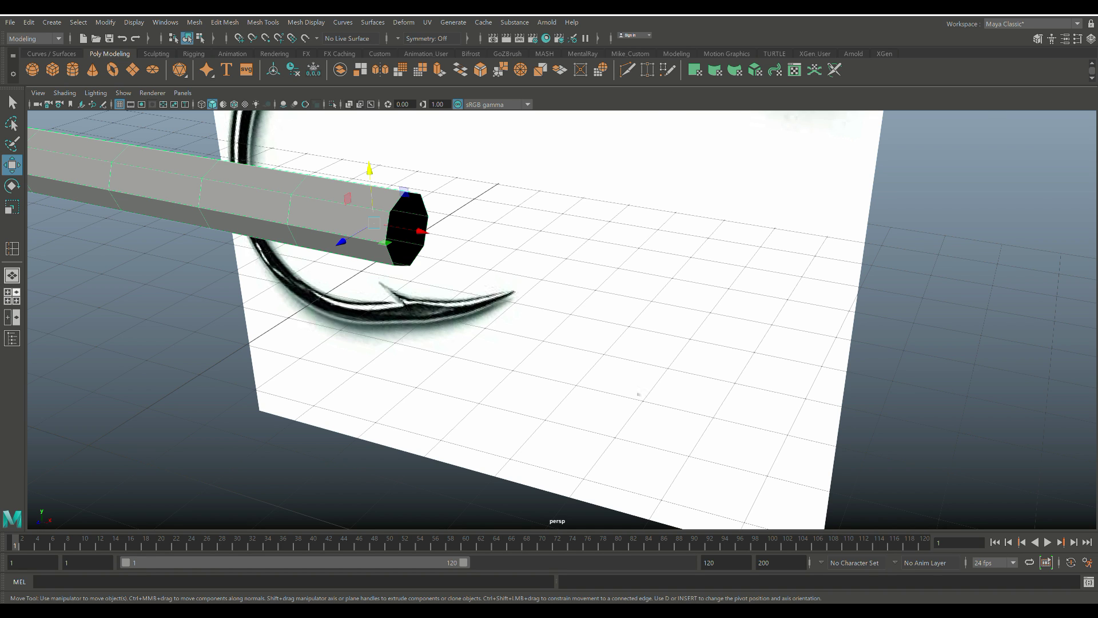
Create a polygon torus in the top view and move it about 7.2 along X, just beyond the shank's open end
key(space)
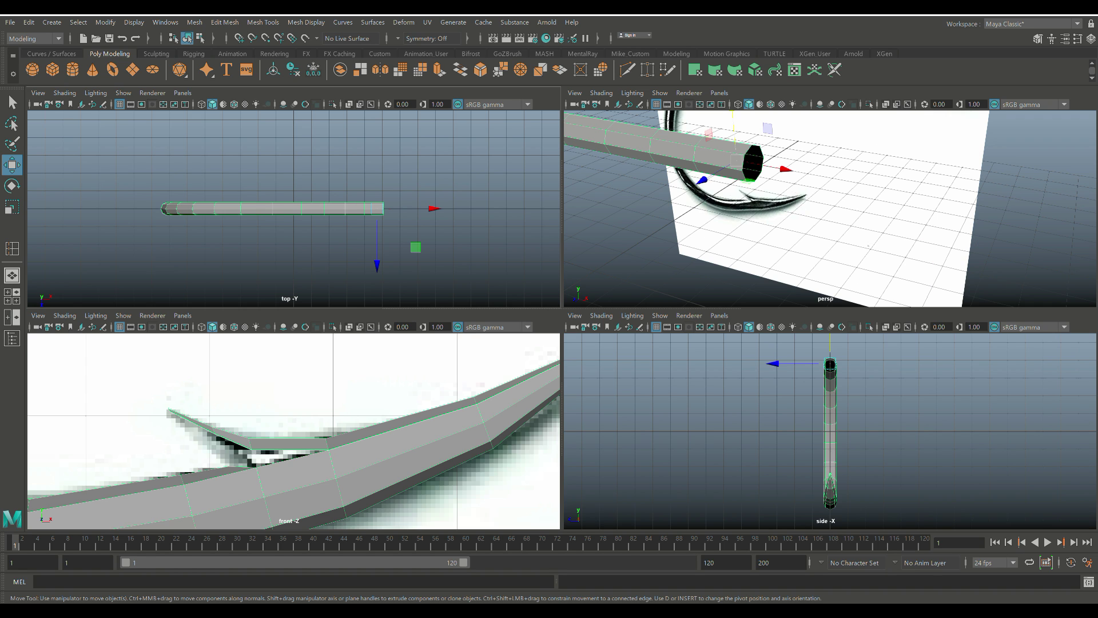
key(space)
alt+middle_drag(743, 321, 406, 307)
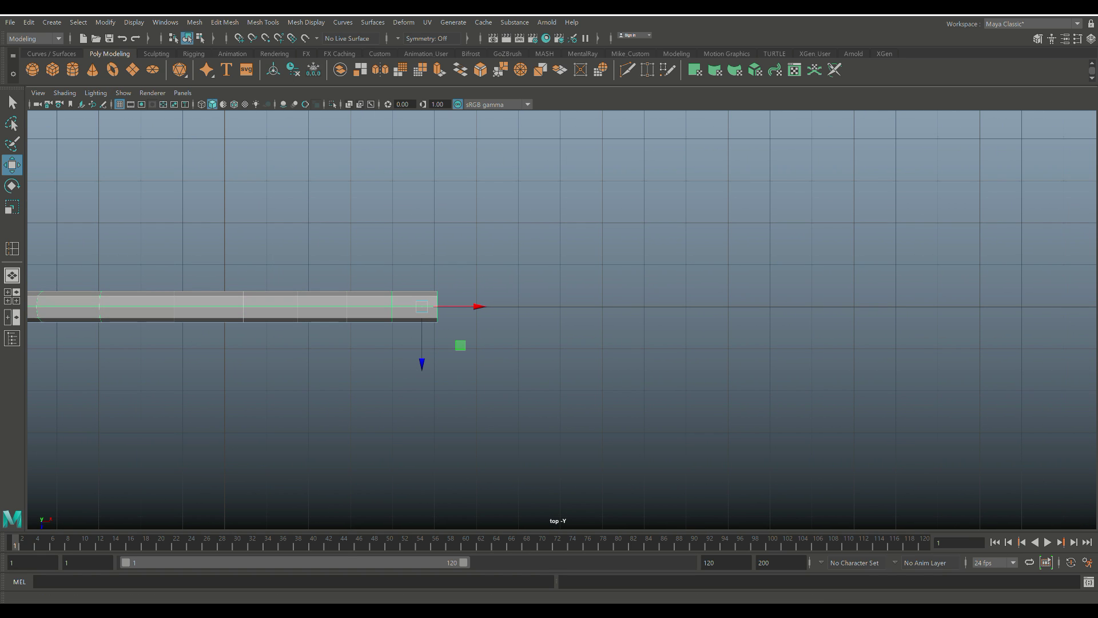
click(112, 70)
drag(280, 306, 583, 307)
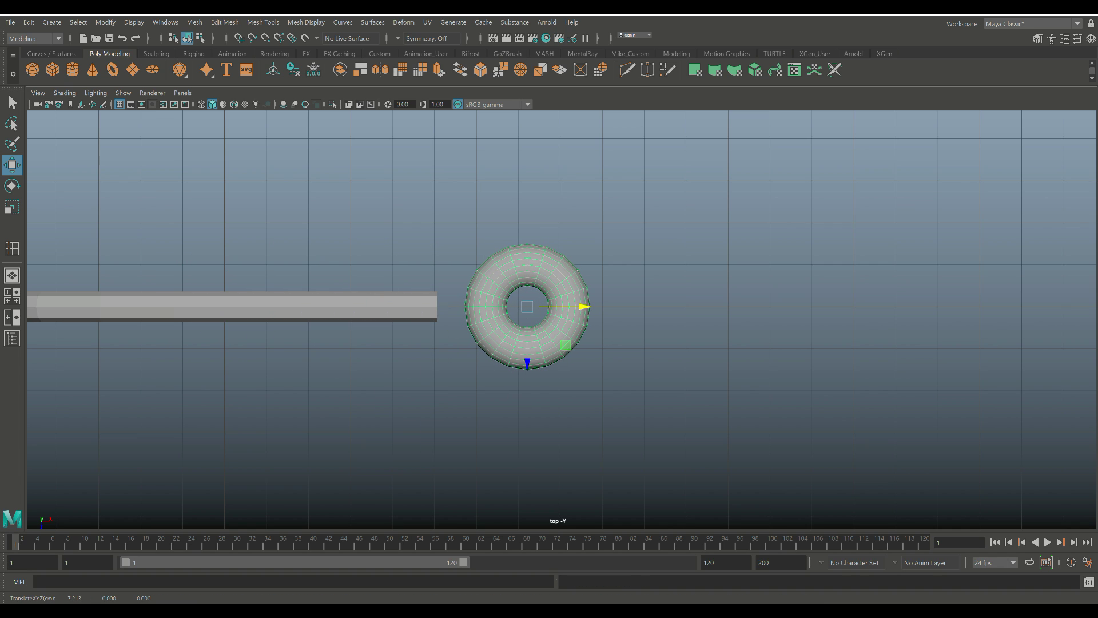
Set both the axis and height subdivisions of the torus to 8
key(ctrl+a)
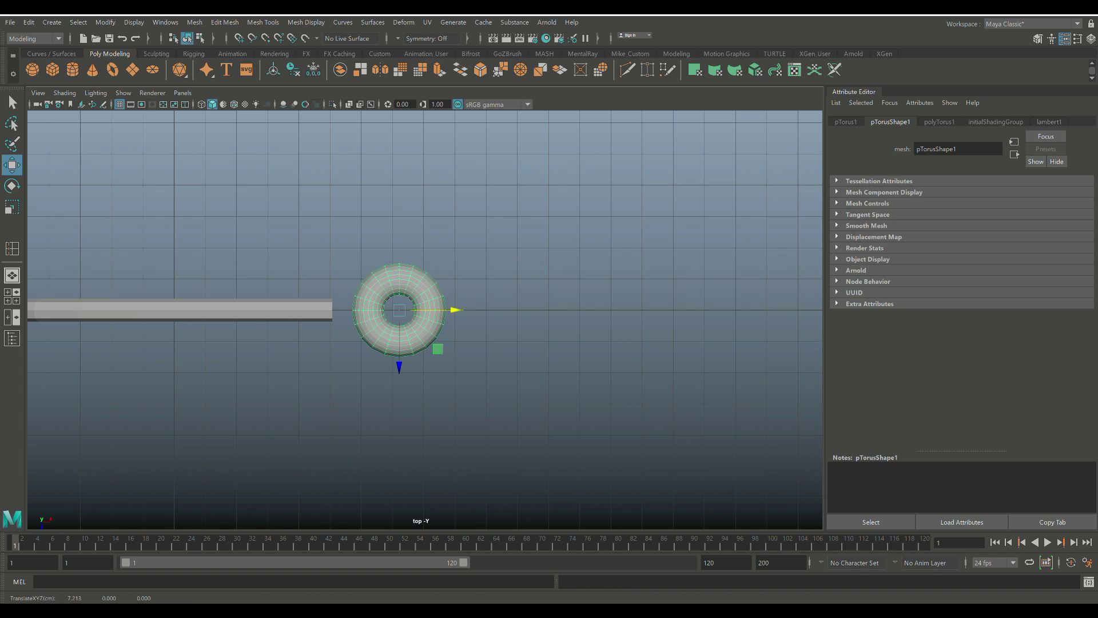
click(939, 122)
double_click(925, 230)
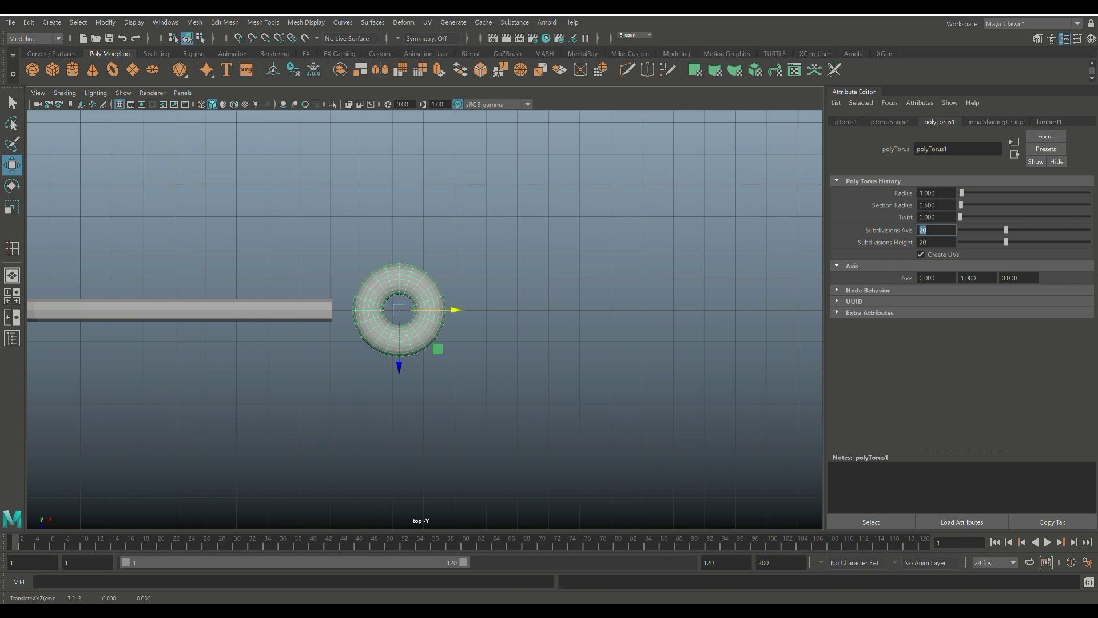
key(Tab)
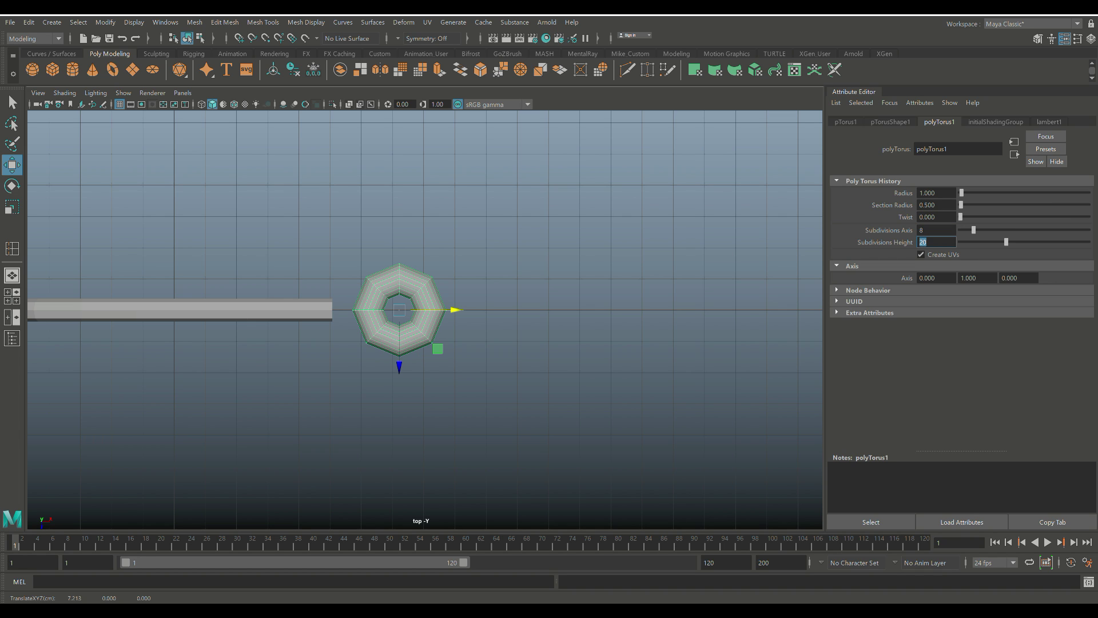
key(Tab)
scroll(425, 320, up, 5)
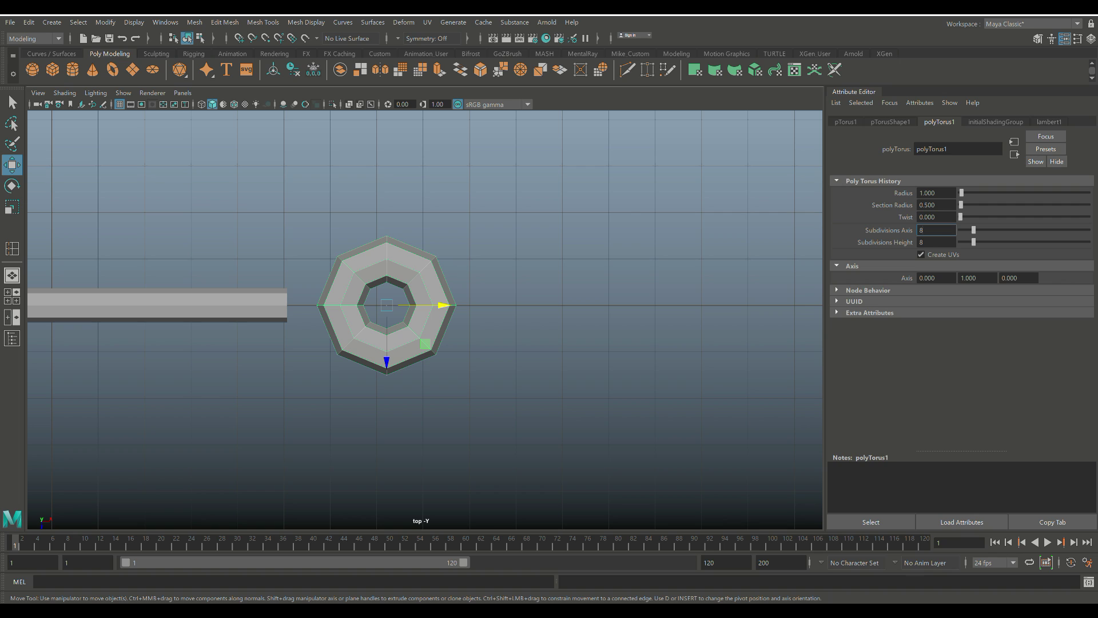
Scale the torus down uniformly and move it along X until it slightly overlaps the shank's end in the top view
key(r)
drag(386, 306, 359, 307)
key(w)
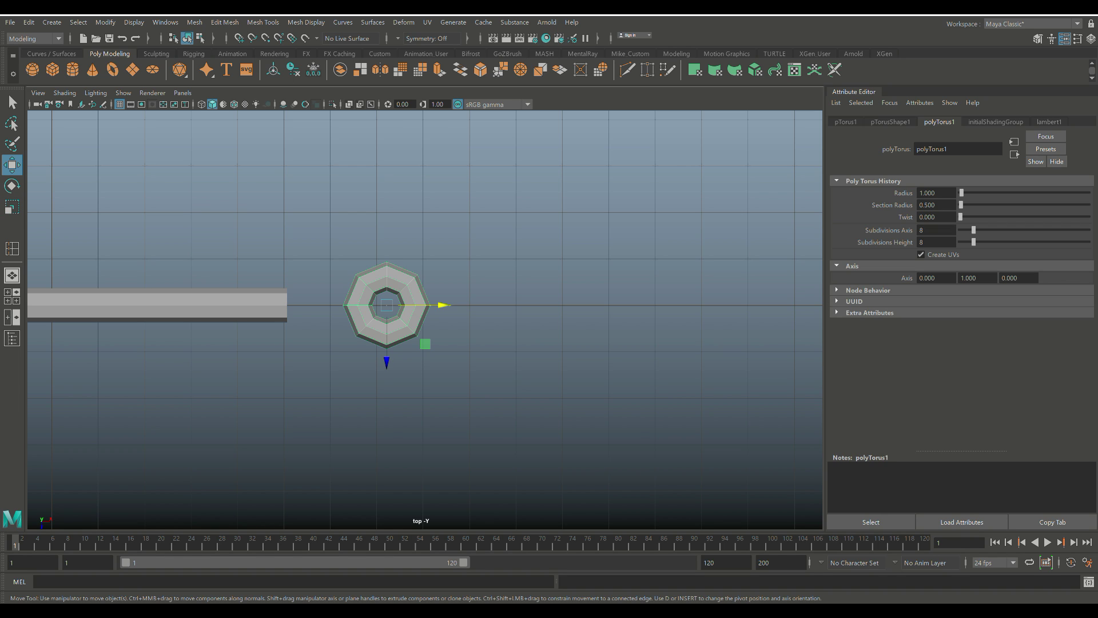
drag(438, 305, 373, 306)
scroll(373, 306, up, 4)
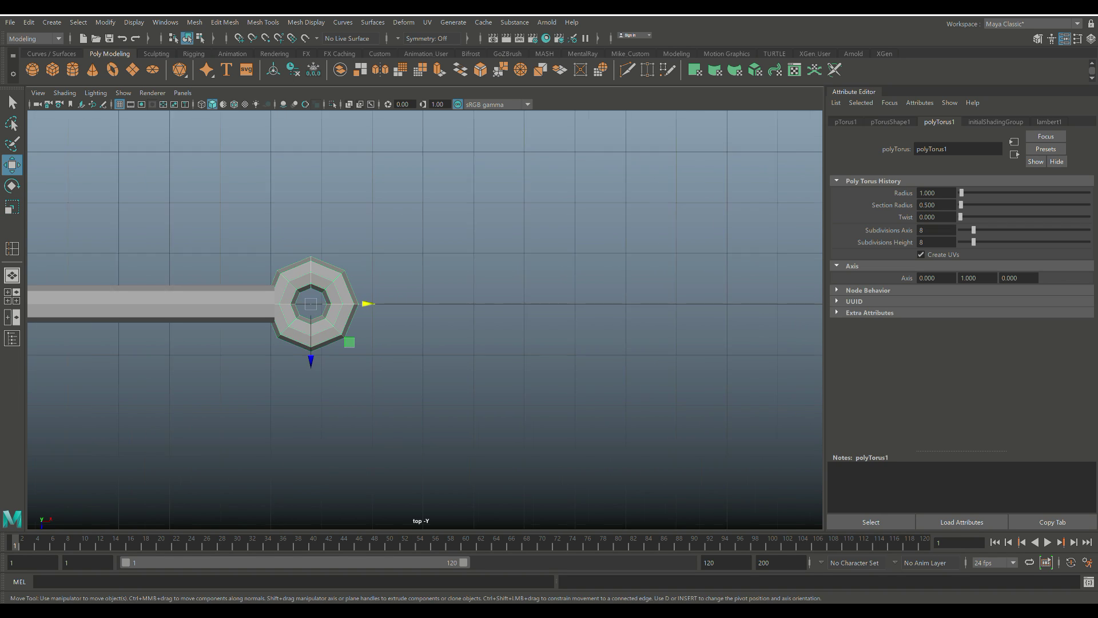
Show the torus in smooth preview and compare its size with the shank in the top view
alt+middle_drag(373, 305, 628, 286)
scroll(627, 286, down, 10)
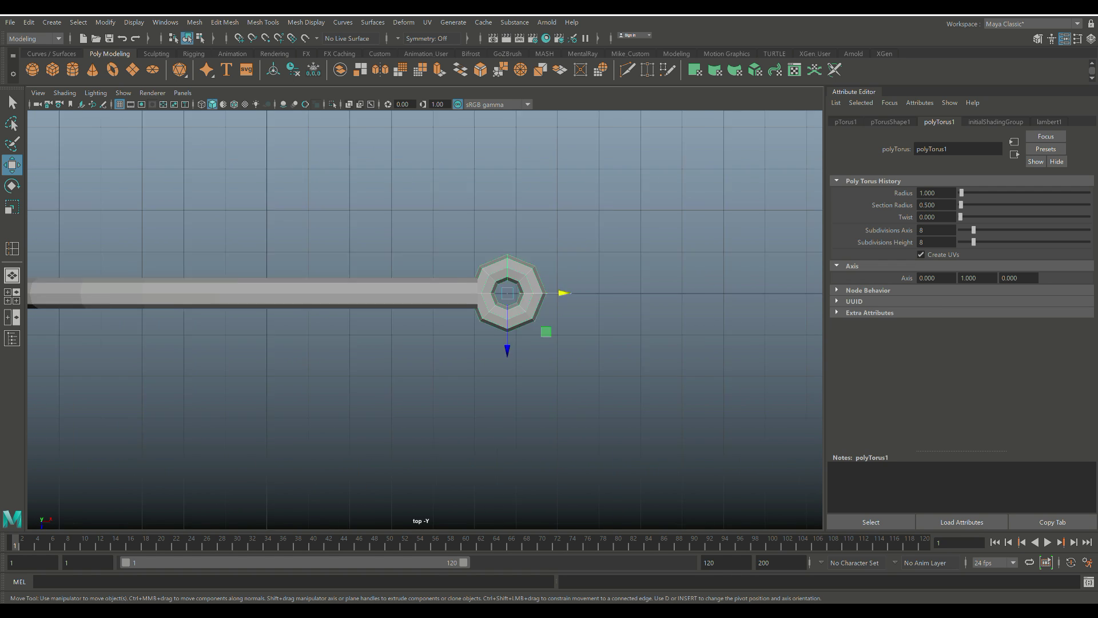
scroll(424, 319, up, 2)
key(3)
scroll(424, 318, up, 2)
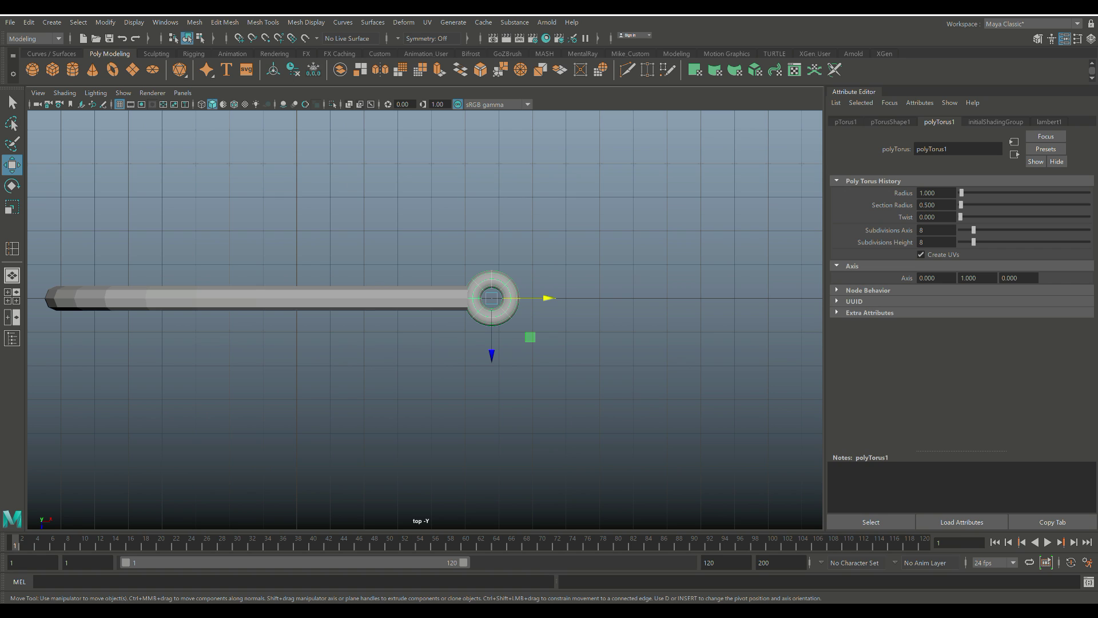
scroll(425, 319, up, 4)
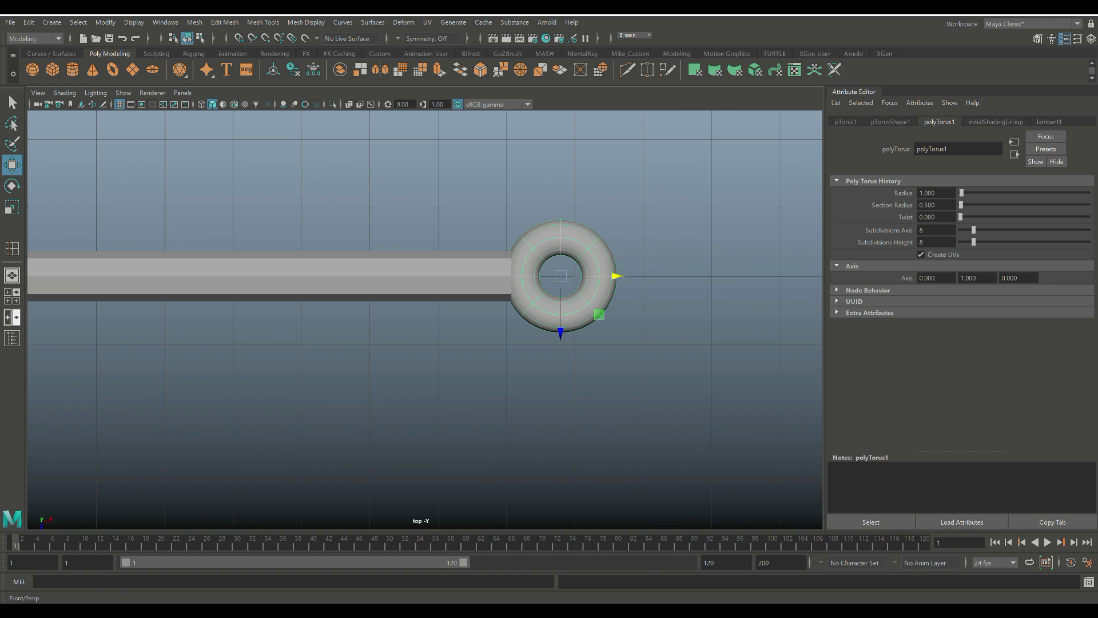
Try raising the torus to the shank's height, and lower it back beneath the shank
click(12, 296)
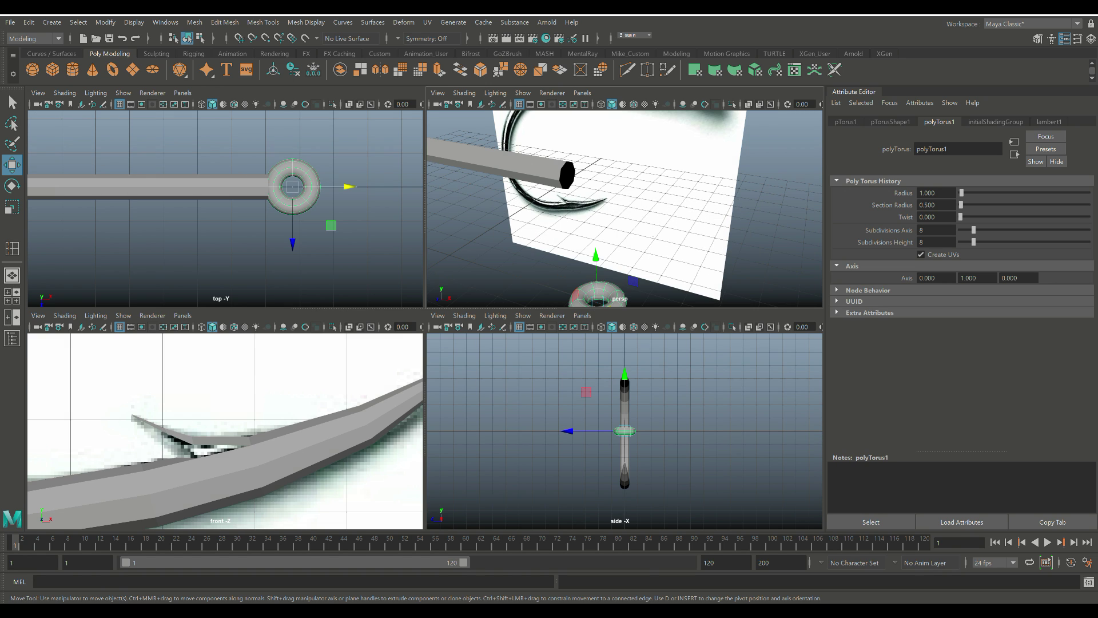
key(space)
scroll(425, 319, down, 2)
drag(382, 469, 375, 274)
scroll(425, 319, up, 4)
alt+drag(425, 319, 509, 343)
scroll(509, 343, down, 1)
scroll(425, 319, down, 2)
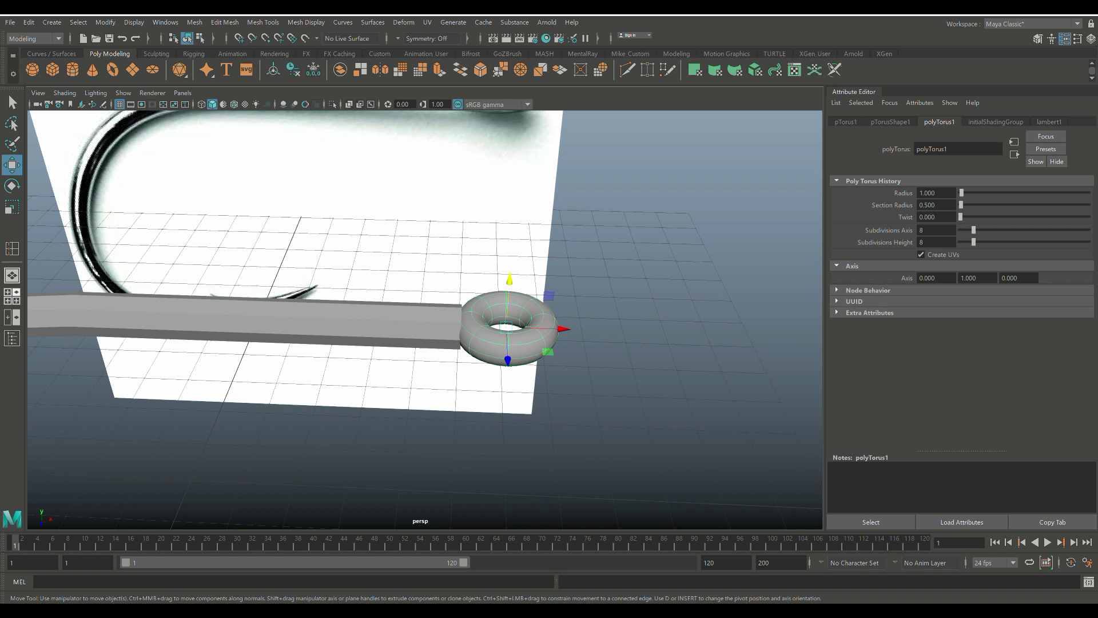
click(12, 275)
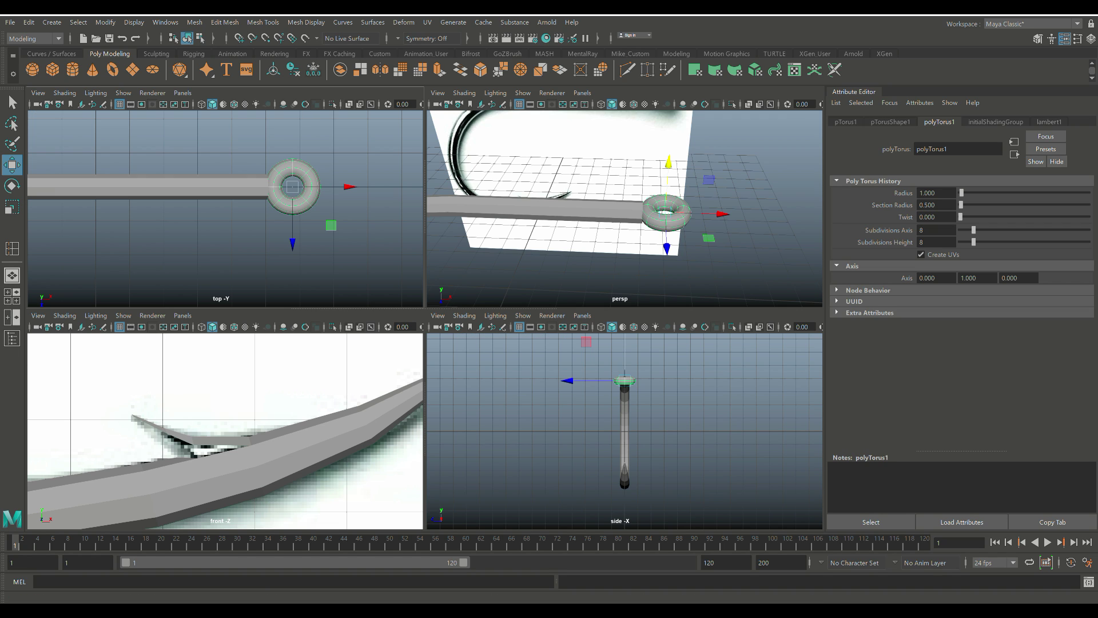
drag(625, 352, 625, 397)
Extrude the border edge loop at the shank's open end and pull it a short distance along X over the torus
click(595, 210)
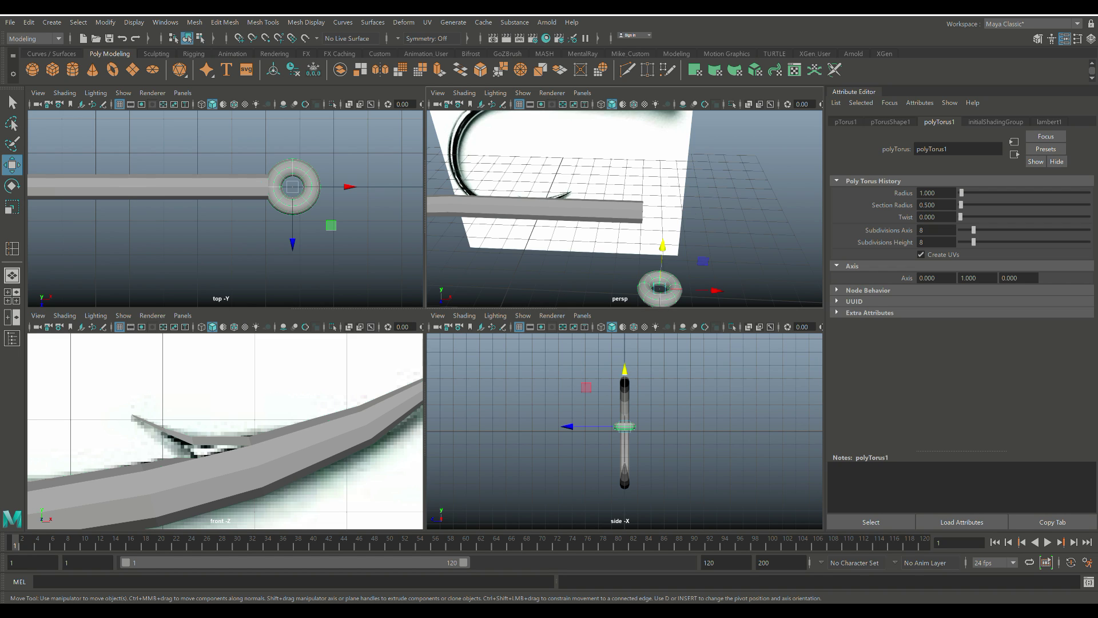
scroll(594, 210, up, 1)
scroll(275, 189, up, 2)
right_drag(651, 209, 651, 179)
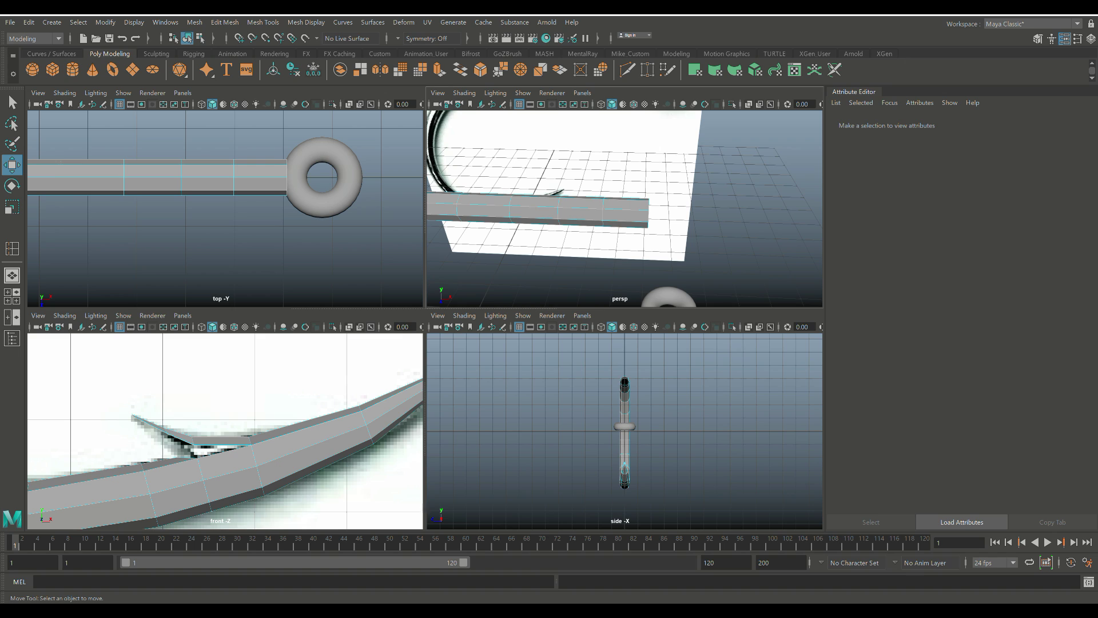
scroll(651, 194, up, 4)
scroll(651, 194, down, 3)
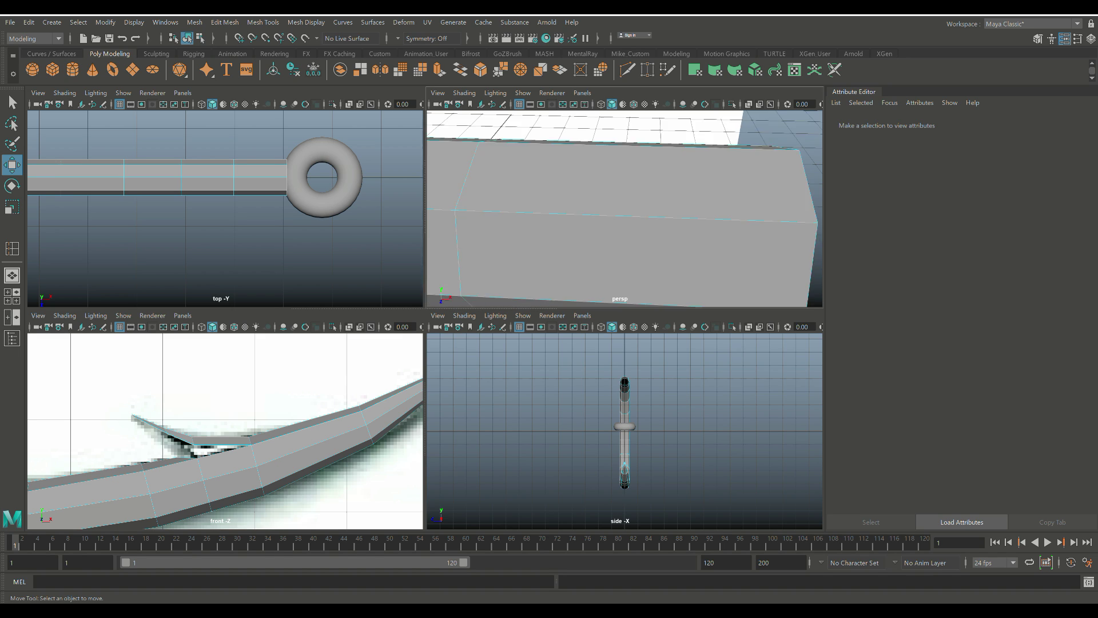
double_click(673, 224)
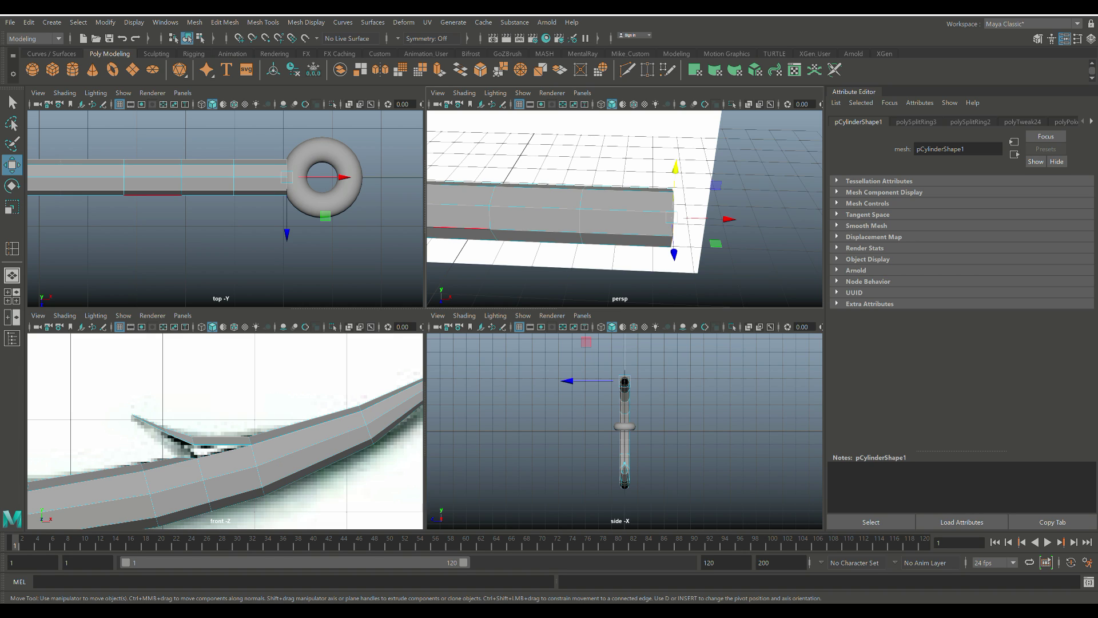
key(ctrl+e)
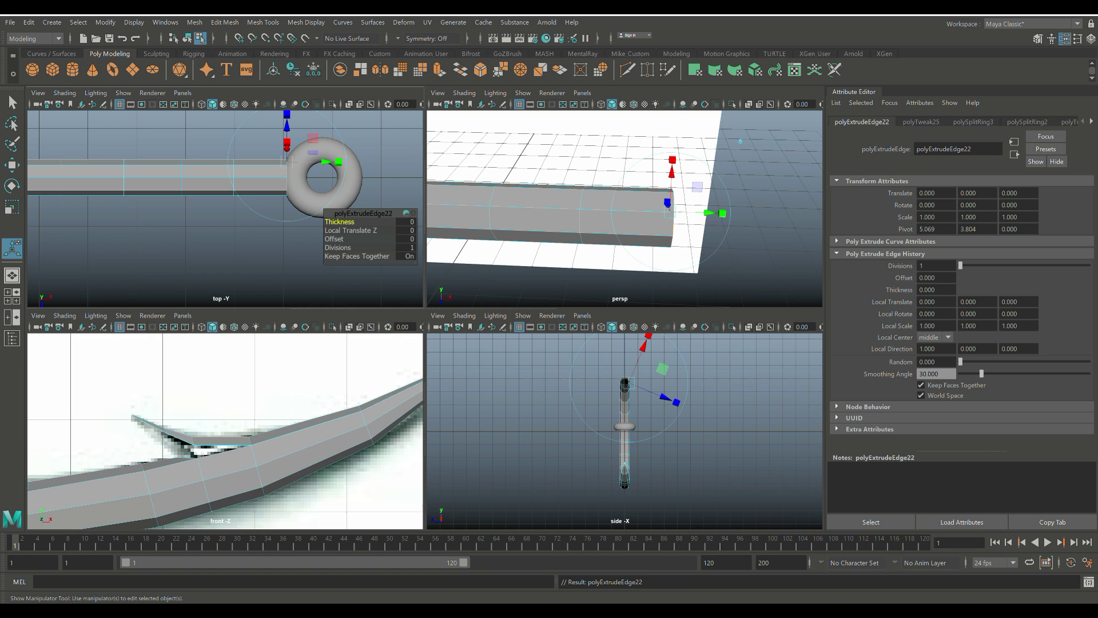
key(w)
drag(287, 177, 301, 177)
Rotate and move the extruded end onto the upper-left part of the torus ring, and scale it up to about 1.07
key(space)
scroll(431, 302, up, 3)
alt+middle_drag(572, 240, 364, 292)
scroll(421, 316, up, 1)
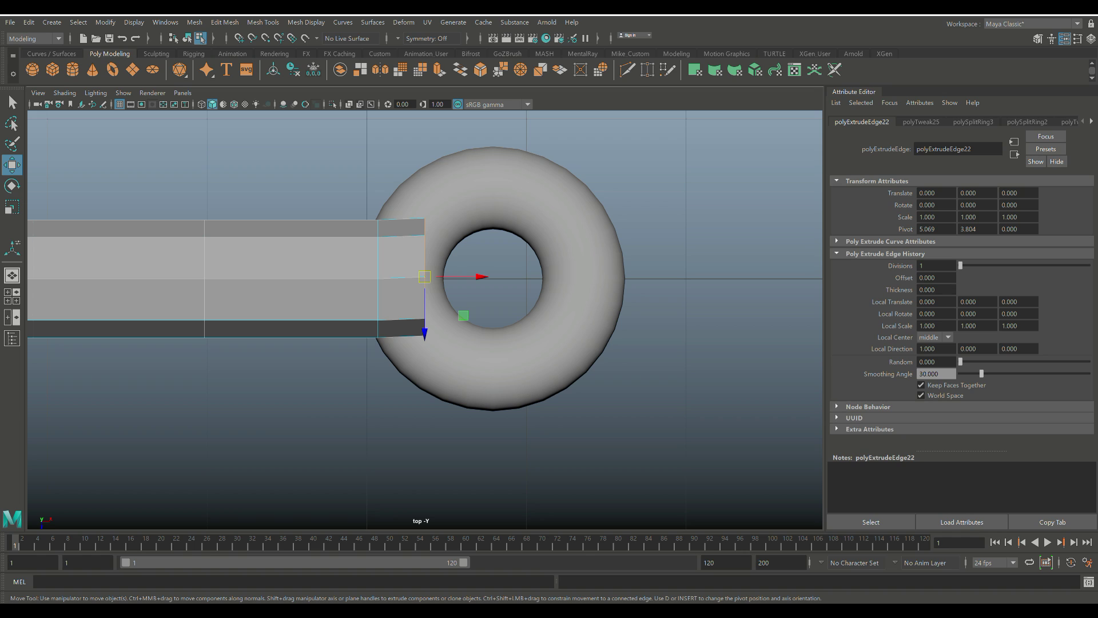
key(e)
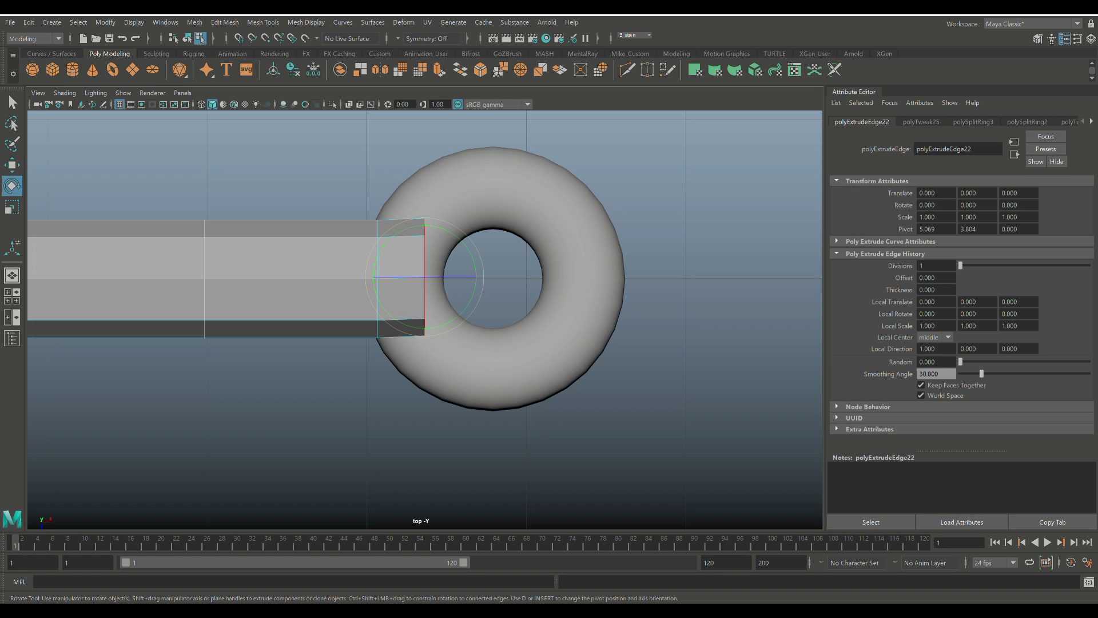
drag(484, 278, 474, 244)
key(w)
drag(425, 277, 413, 227)
key(r)
key(w)
key(r)
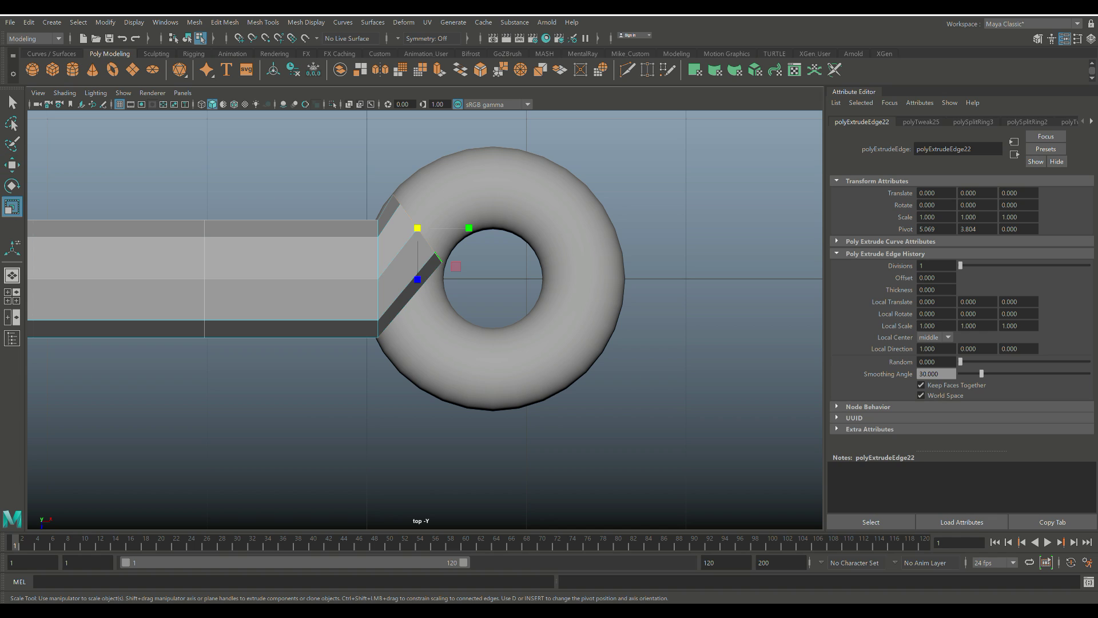
click(418, 228)
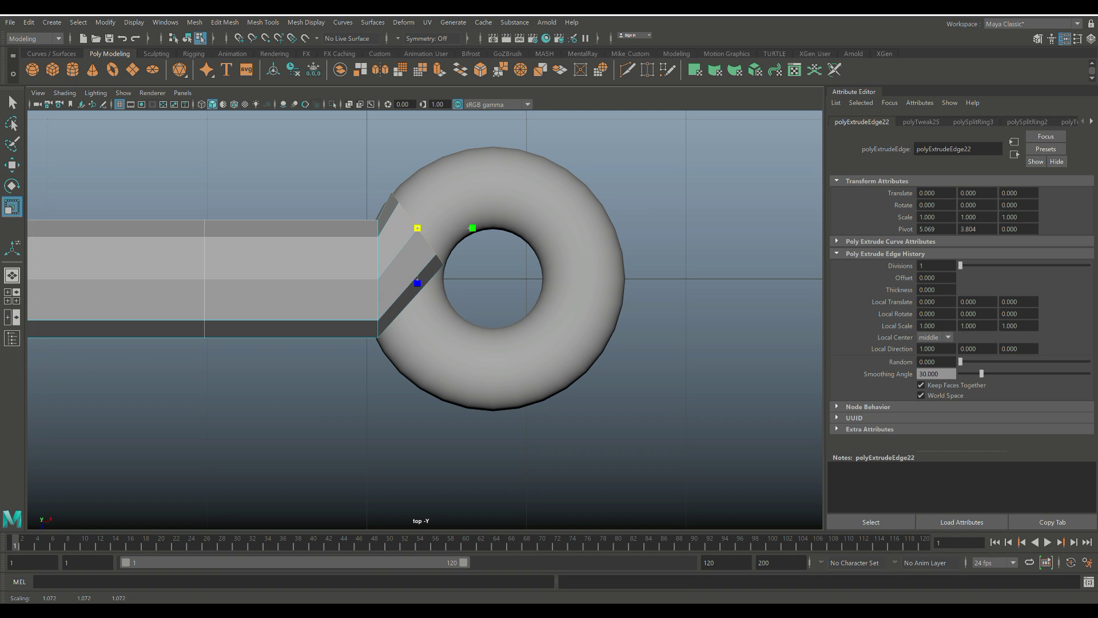
Extrude the end edges again to the top of the torus ring and rotate them to face along the ring
key(ctrl+e)
key(w)
drag(418, 227, 478, 185)
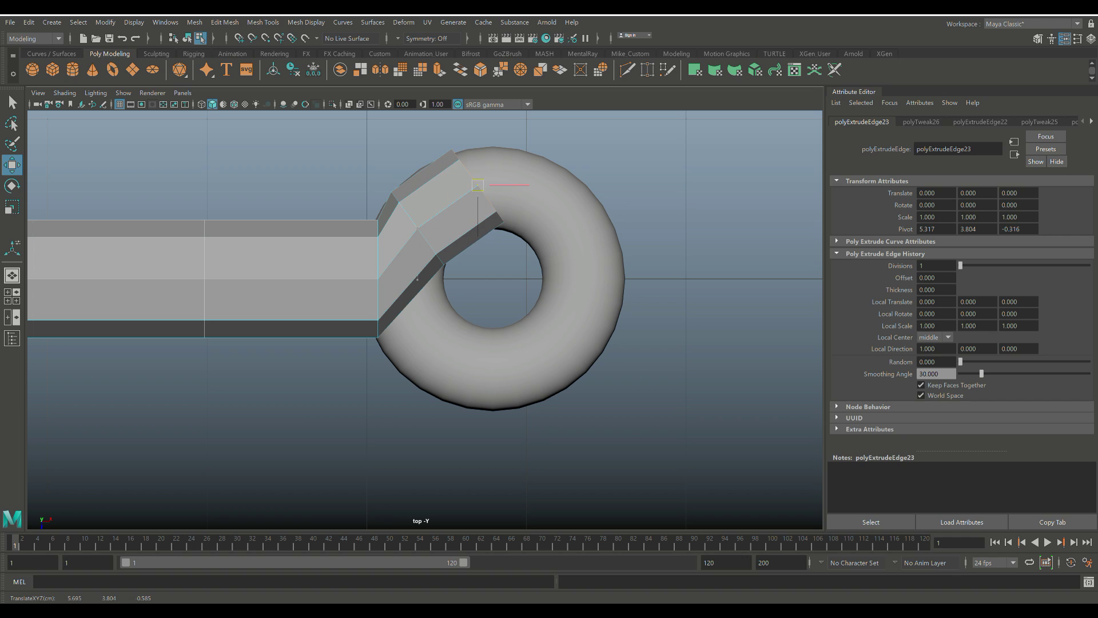
key(e)
drag(531, 159, 522, 210)
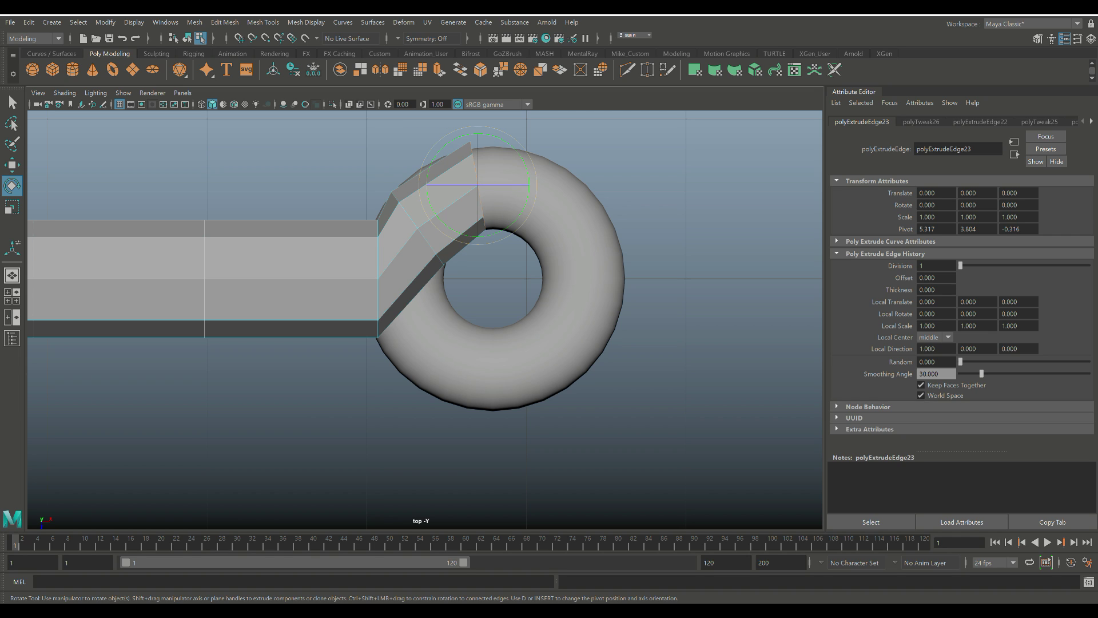
Extrude another segment to the upper-right part of the torus ring and rotate its end to follow the curve
key(w)
key(ctrl+e)
drag(478, 185, 560, 201)
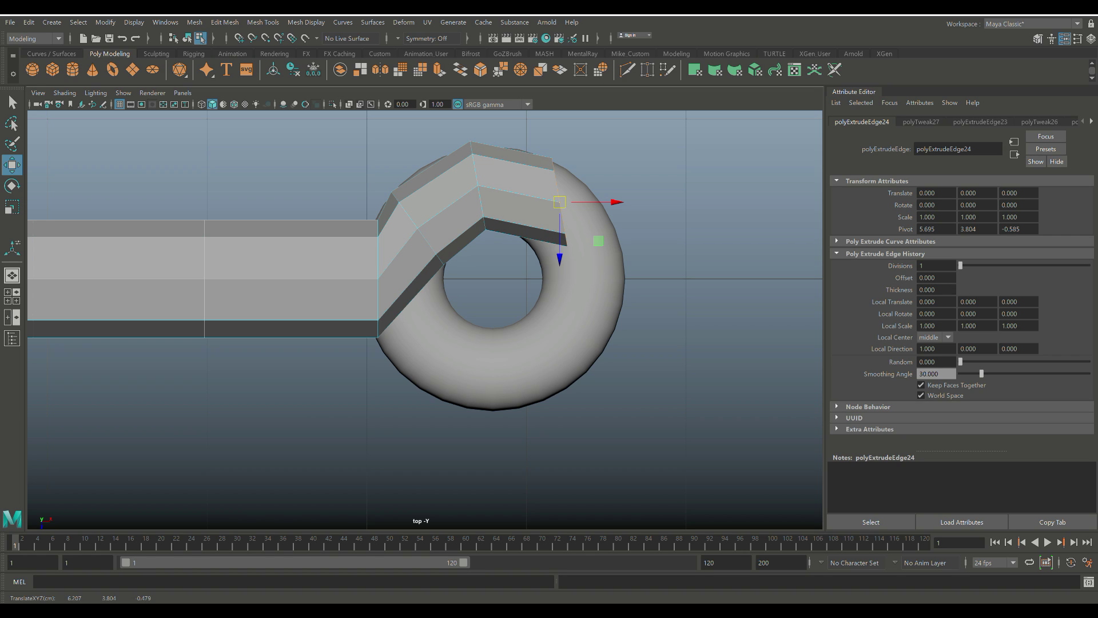
key(e)
drag(618, 197, 612, 231)
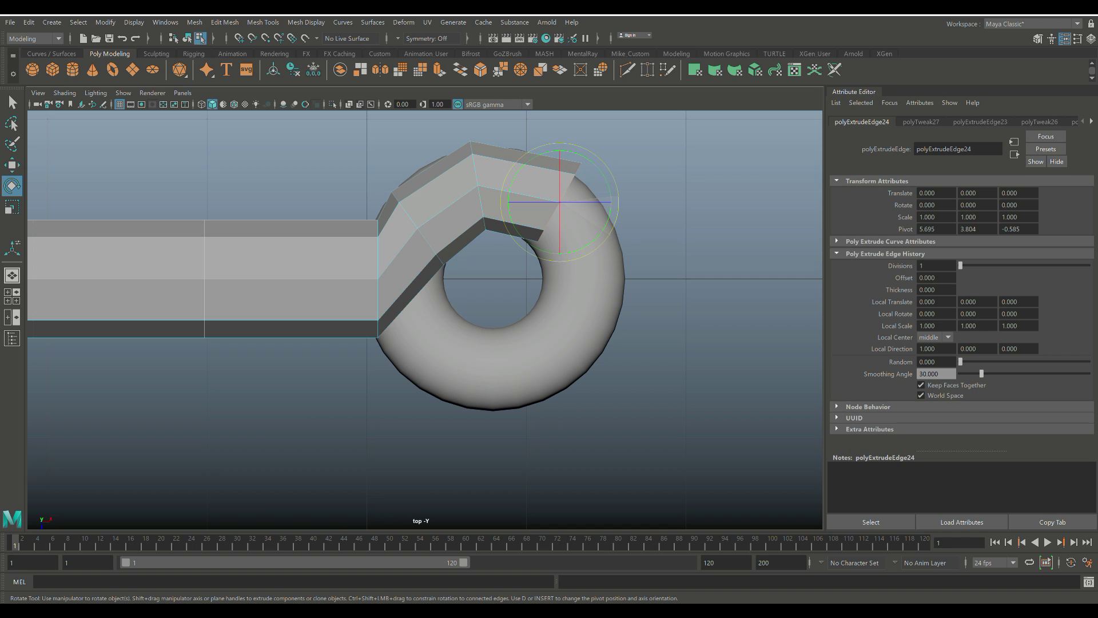
Extrude the next segment to the rightmost part of the torus ring and rotate its end square to the curve
key(ctrl+e)
key(w)
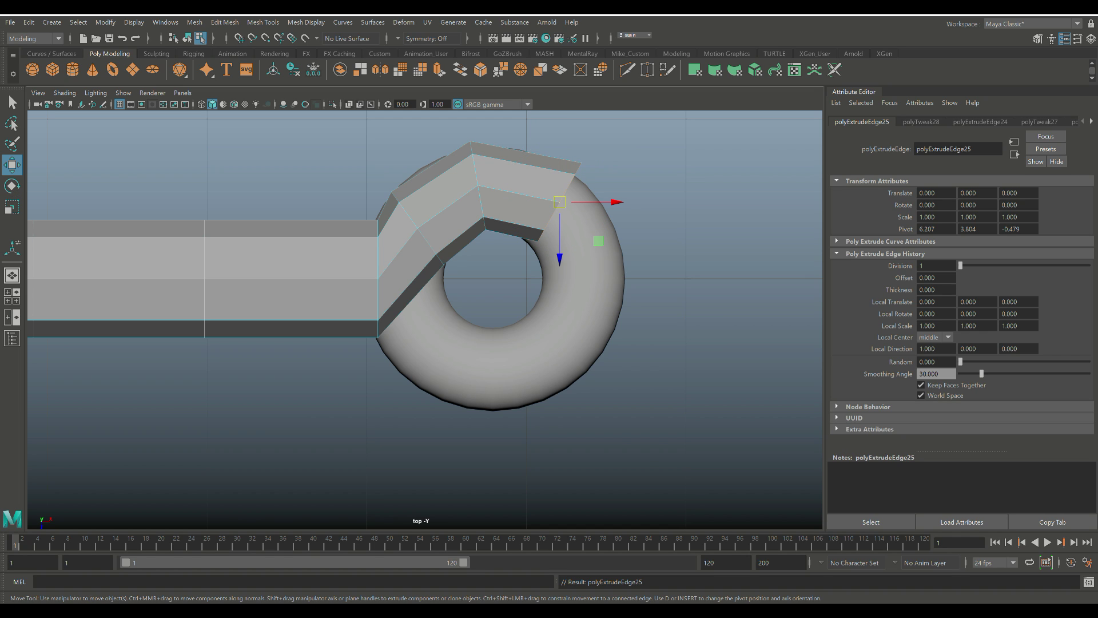
drag(560, 202, 648, 317)
key(e)
drag(648, 240, 652, 247)
Extrude a further segment to the lower-right part of the torus ring and angle its end along the curve
key(ctrl+e)
key(w)
drag(601, 279, 604, 393)
key(e)
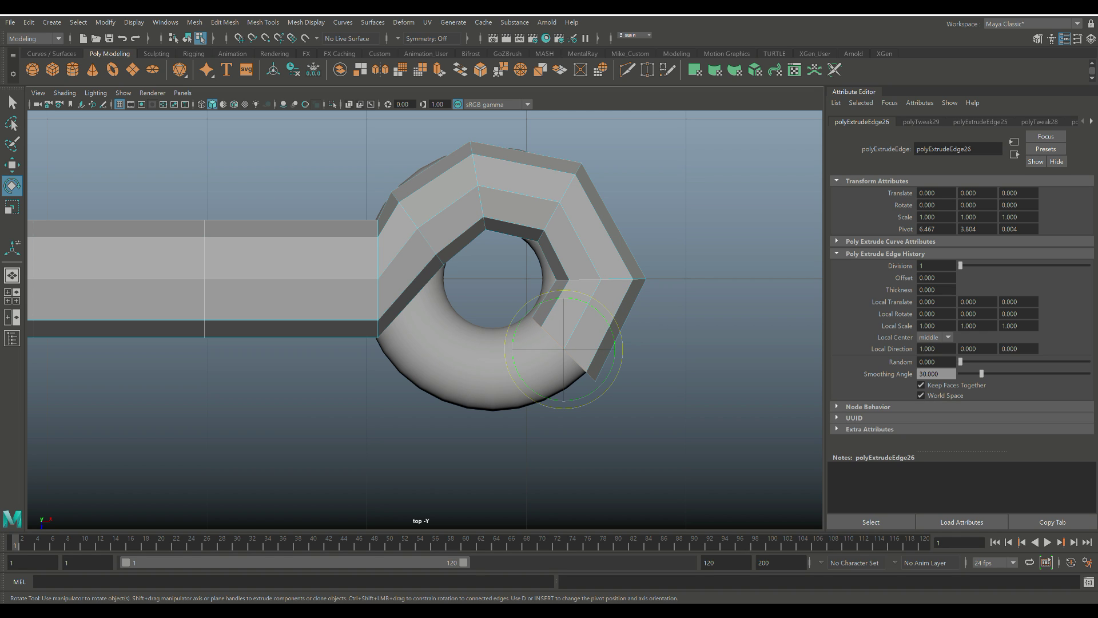
Extrude the eye's end edges to the bottom of the torus ring and rotate them to follow the curve
key(ctrl+e)
key(w)
drag(564, 348, 573, 389)
key(e)
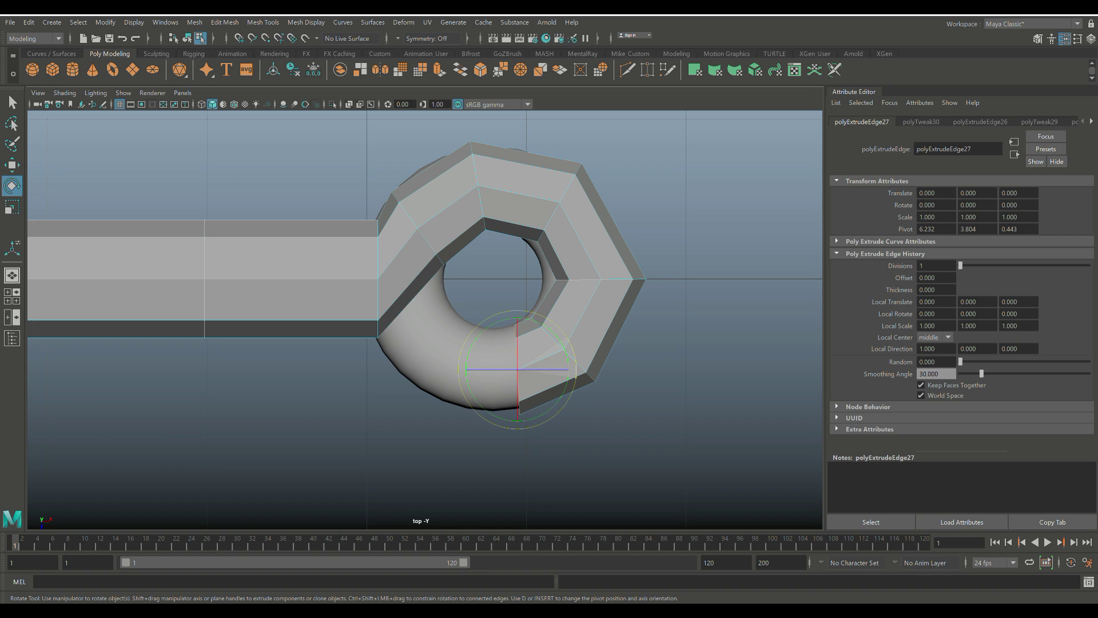
Extrude another segment just left of the torus ring's bottom and rotate its end to follow the curve
key(ctrl+e)
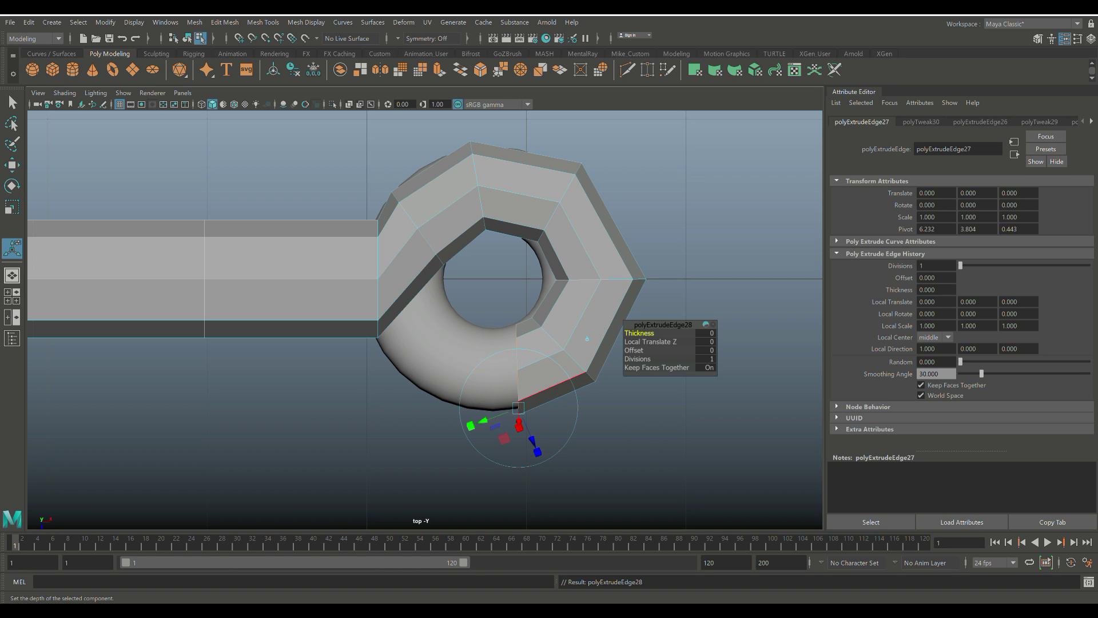
key(w)
drag(517, 370, 461, 363)
key(e)
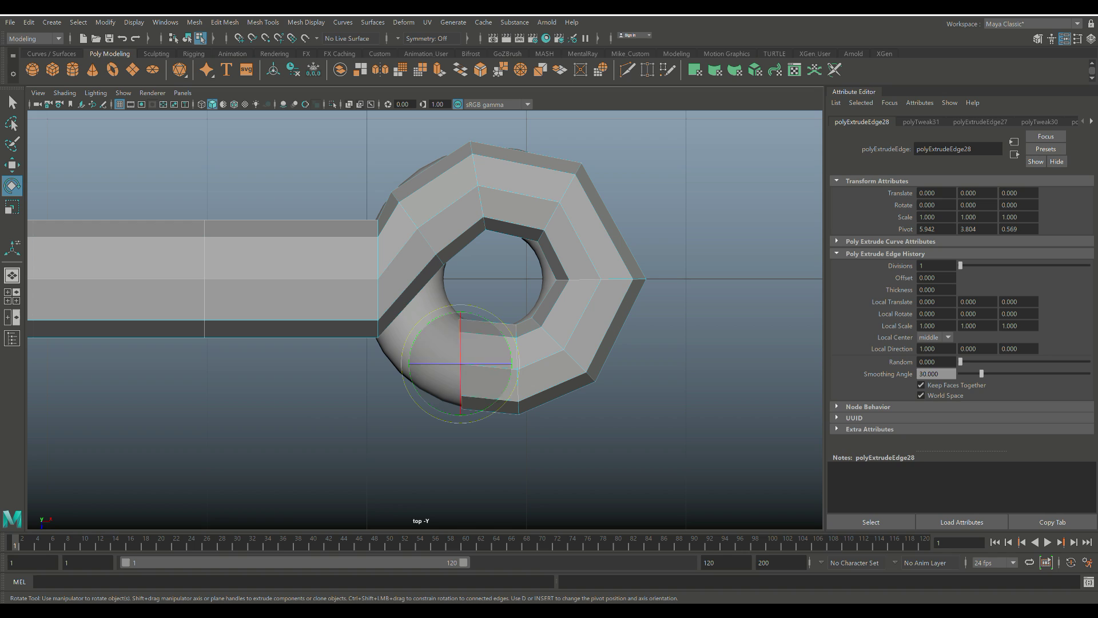
drag(508, 342, 510, 350)
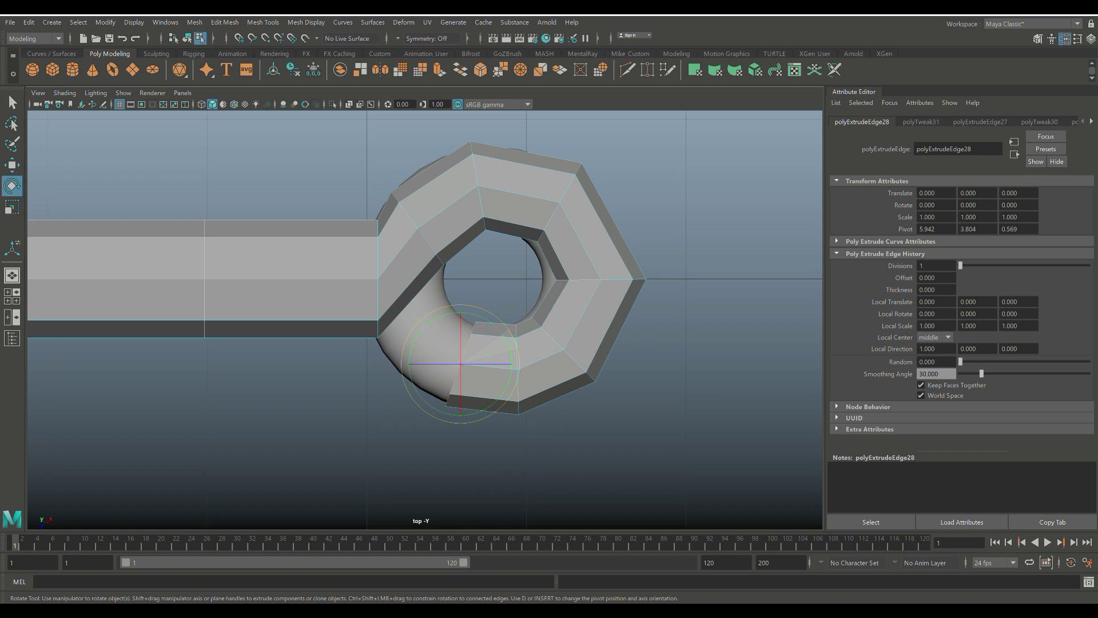
Extrude a final segment up to the lower-left part of the ring beside the shank, rotating and nudging its end into line
key(ctrl+e)
key(w)
drag(460, 363, 413, 326)
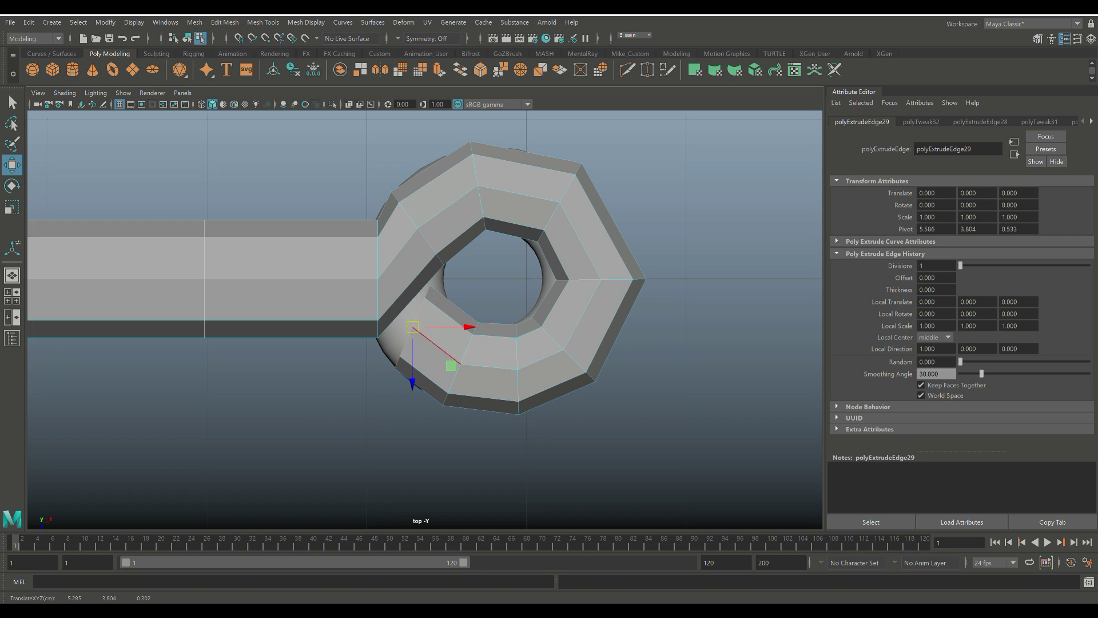
key(e)
drag(467, 302, 470, 316)
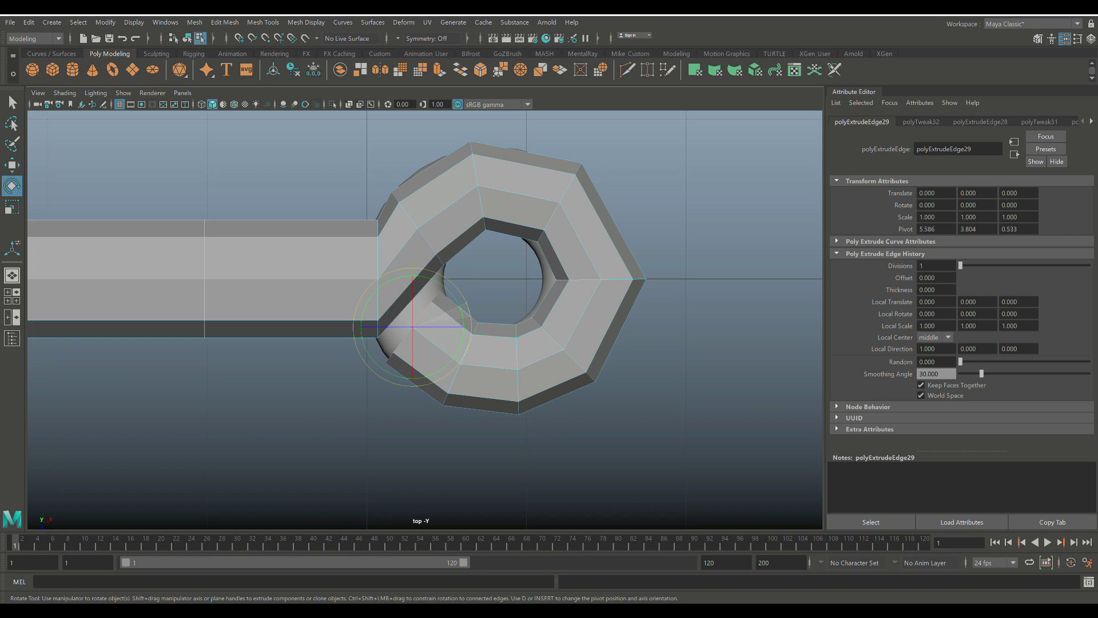
key(w)
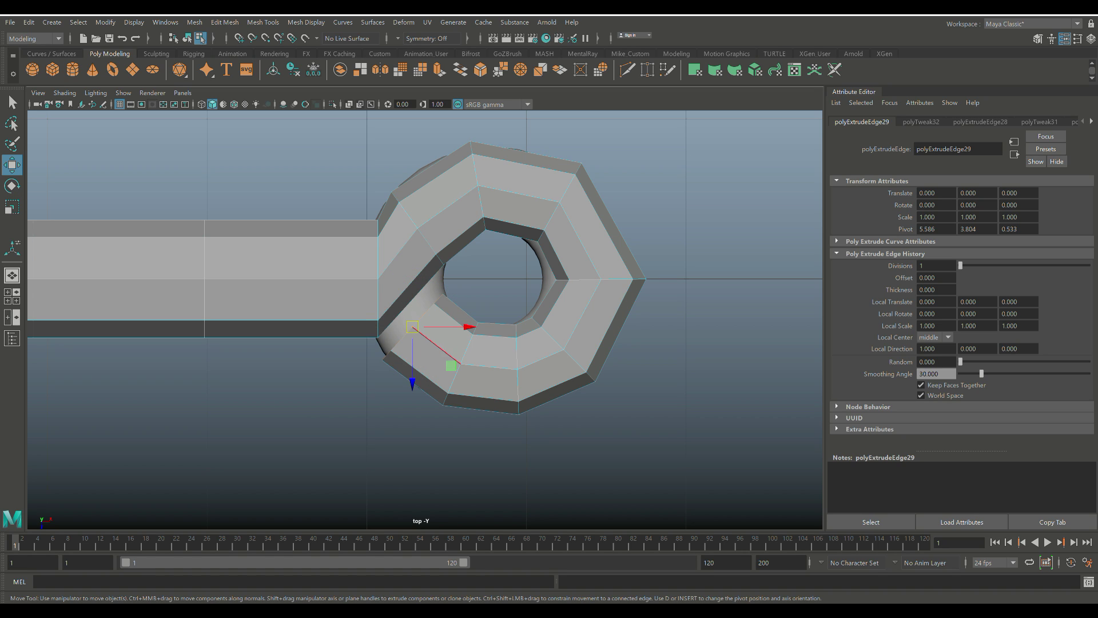
drag(412, 327, 406, 319)
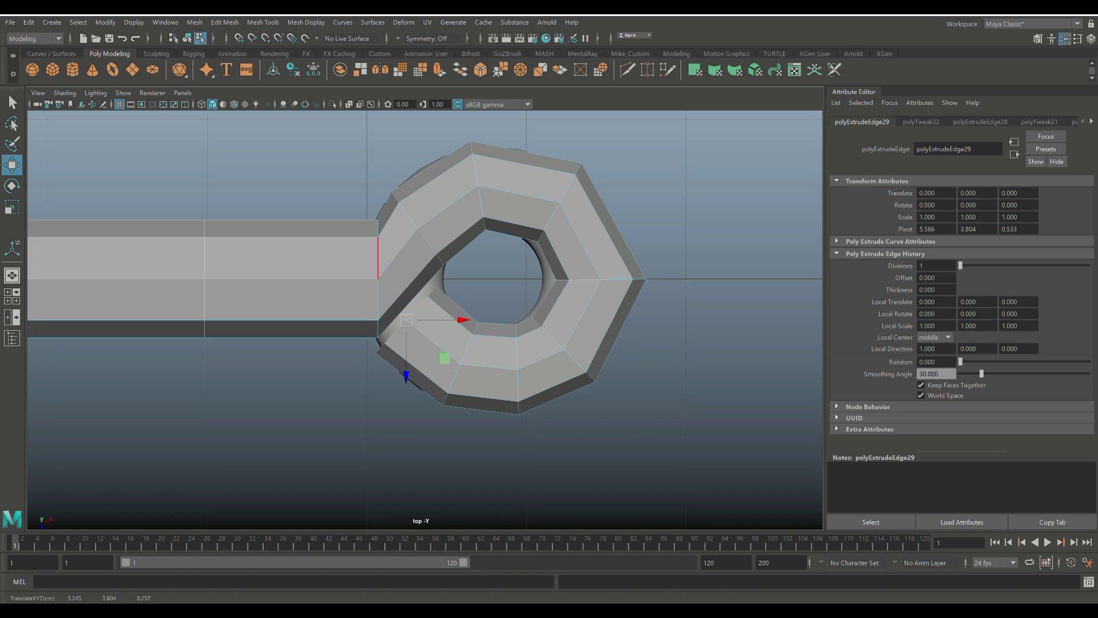
Rotate the edge loop where the shank meets the eye and shift it back along the shank to soften the bend
click(378, 257)
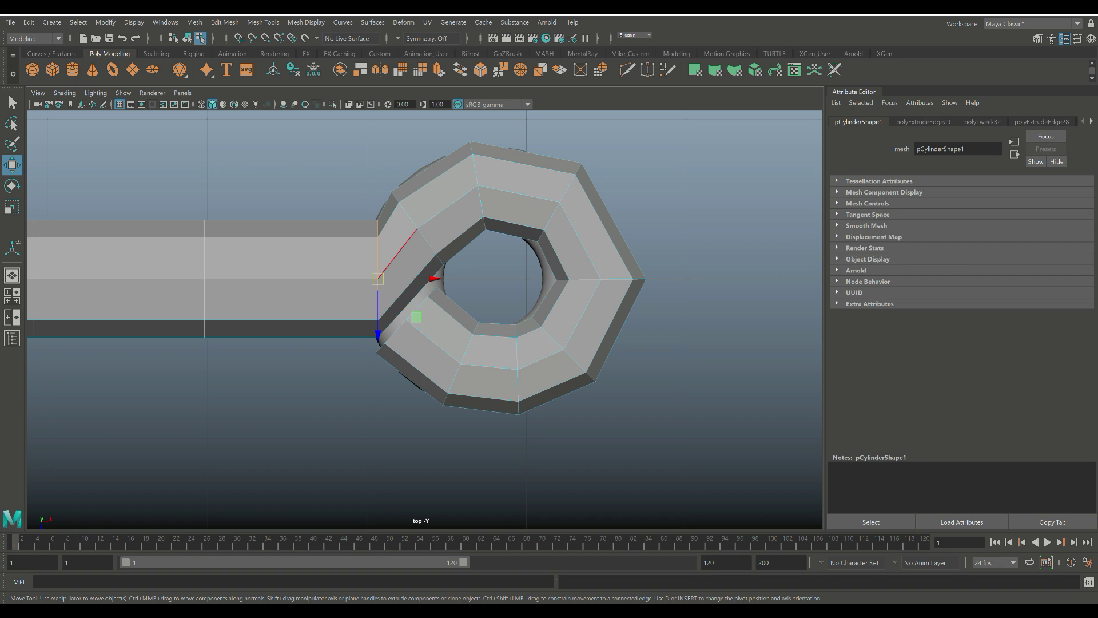
key(e)
drag(366, 221, 354, 225)
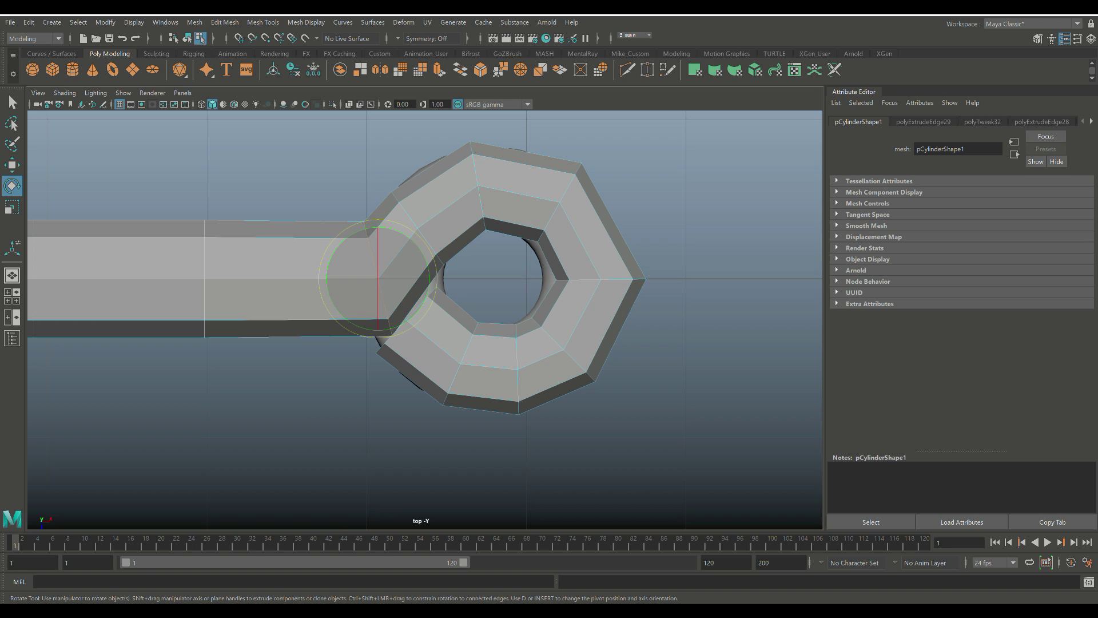
key(w)
drag(433, 279, 421, 279)
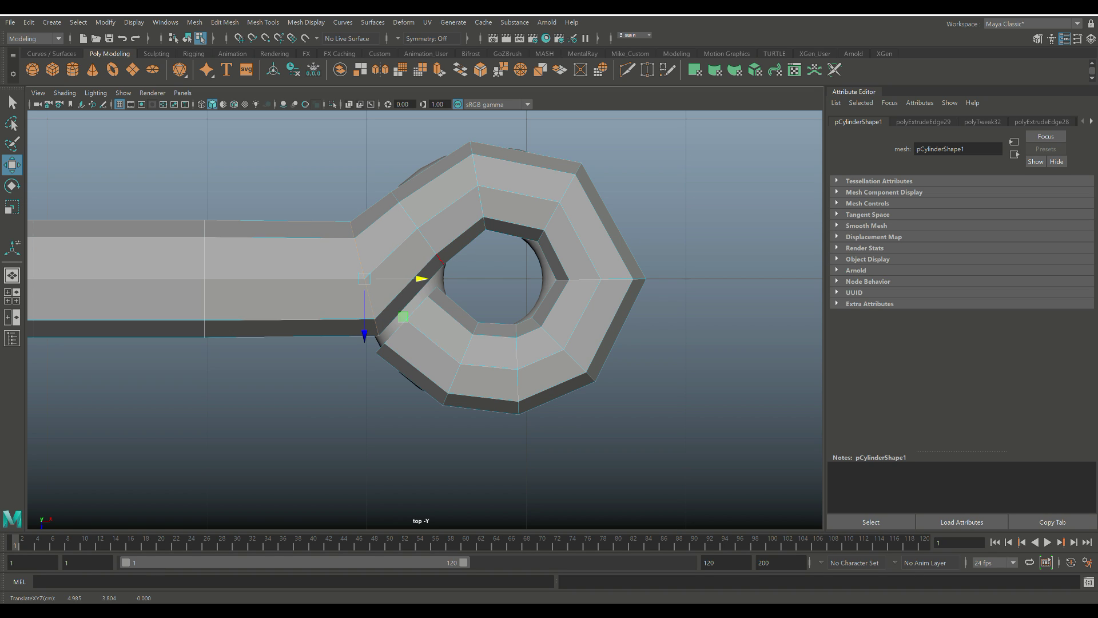
Move the eye's upper-left and top edge loops slightly outward to match the torus ring
click(426, 241)
drag(417, 228, 417, 219)
double_click(481, 202)
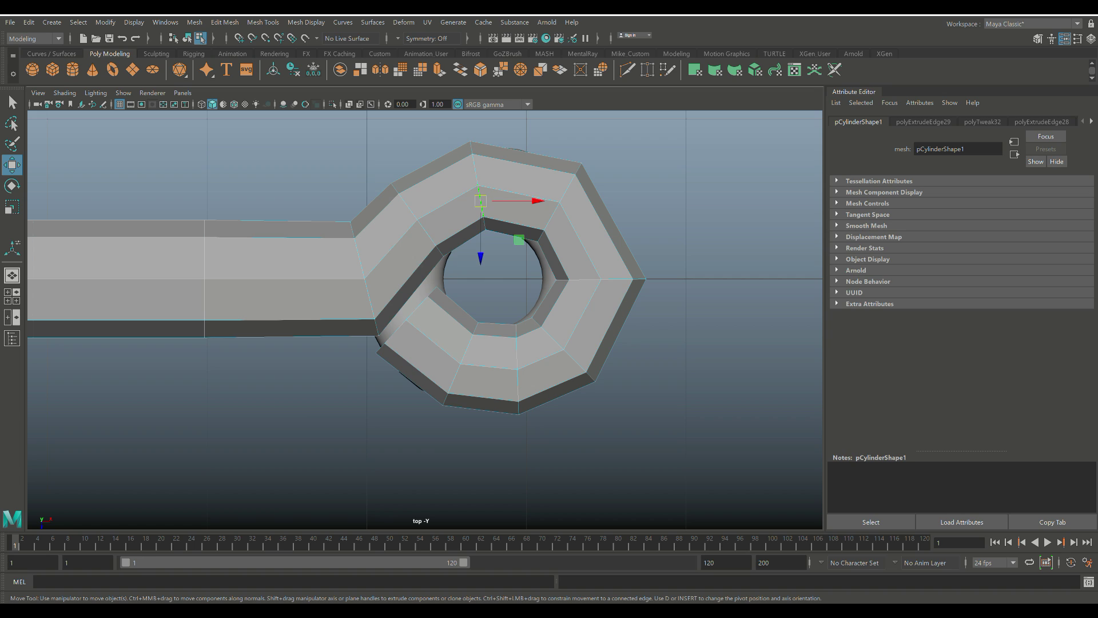
drag(478, 186, 485, 180)
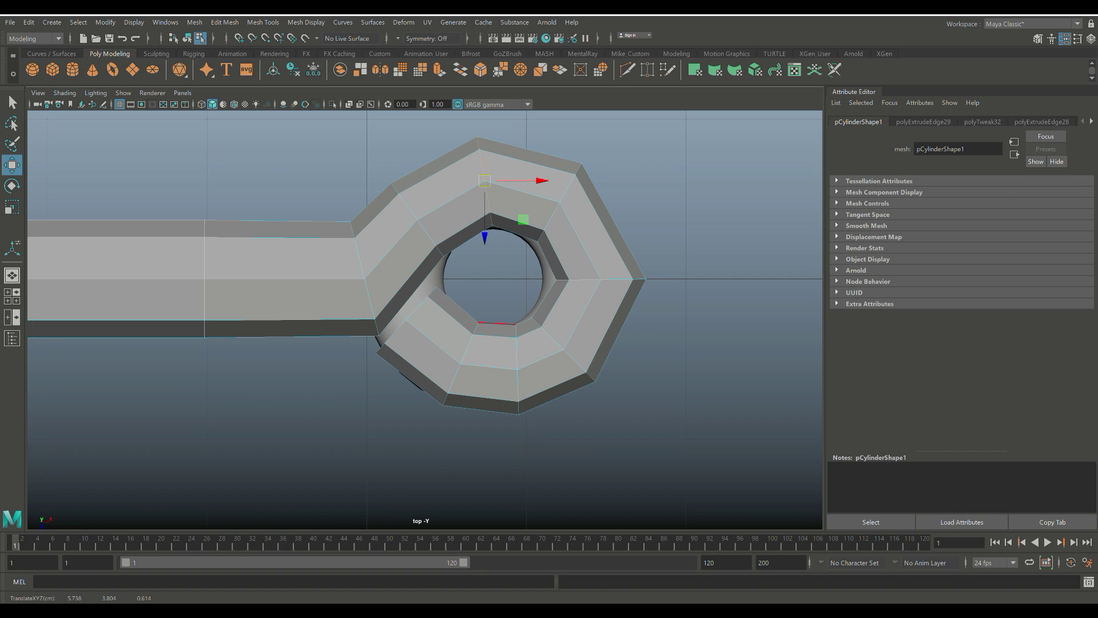
Adjust the eye's two bottom edge loops and its lower-right loop to even out the curve around the torus
click(466, 348)
drag(460, 363, 520, 373)
double_click(517, 352)
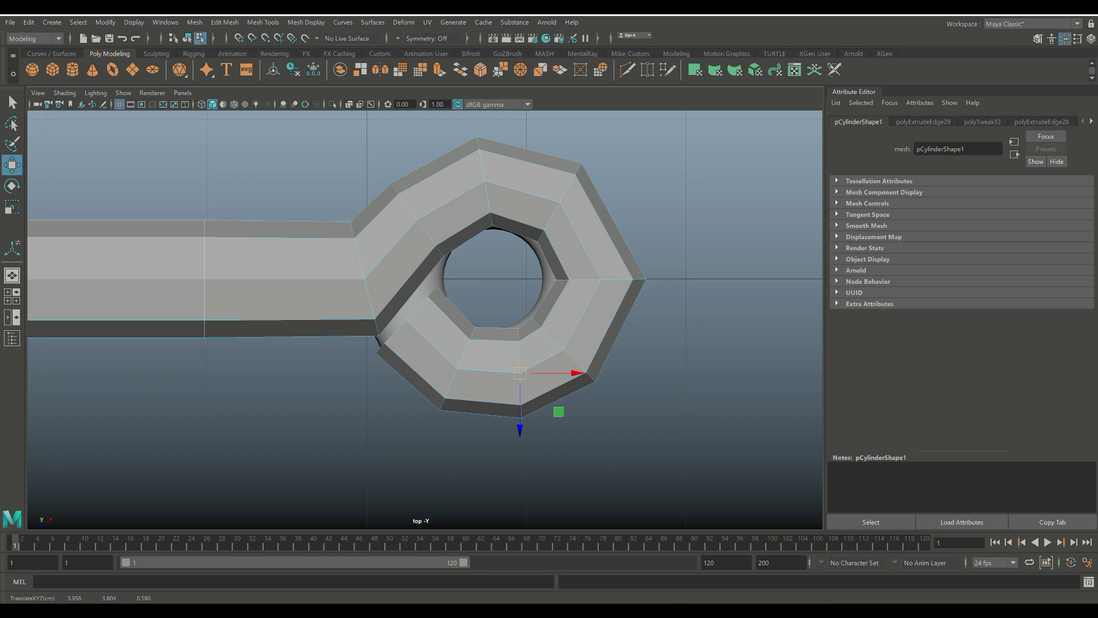
key(e)
drag(579, 364, 574, 348)
key(w)
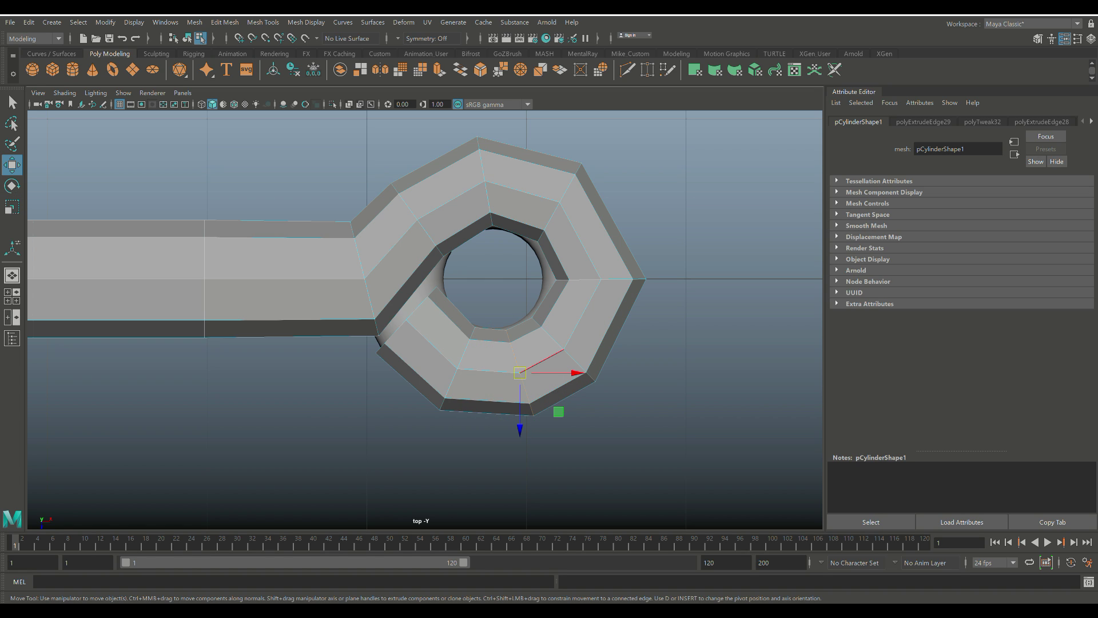
drag(519, 373, 515, 371)
drag(519, 424, 519, 424)
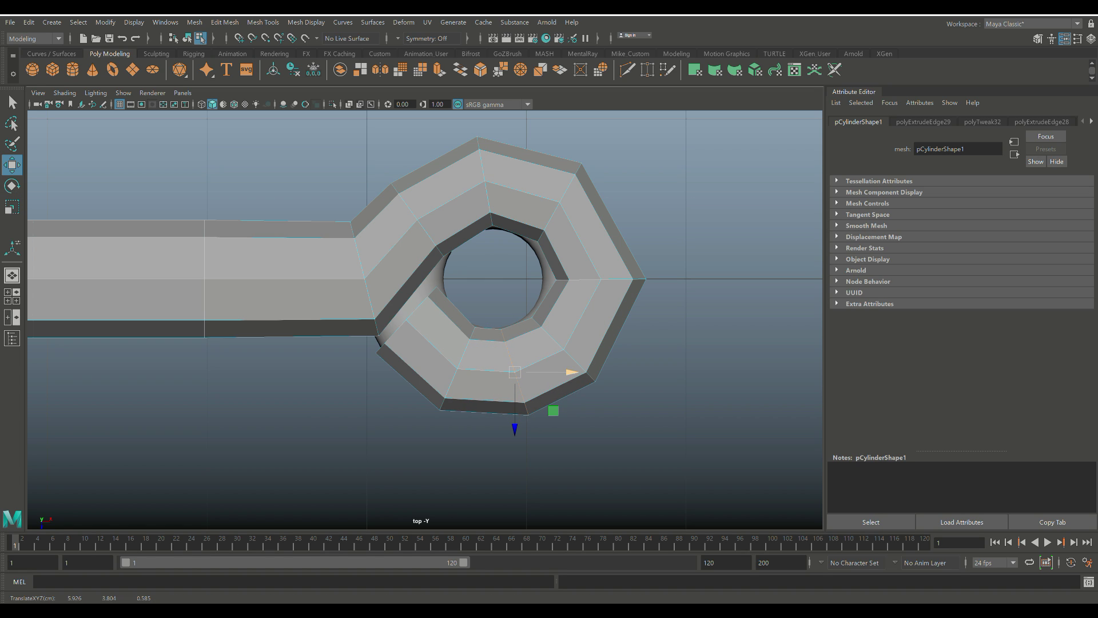
double_click(553, 338)
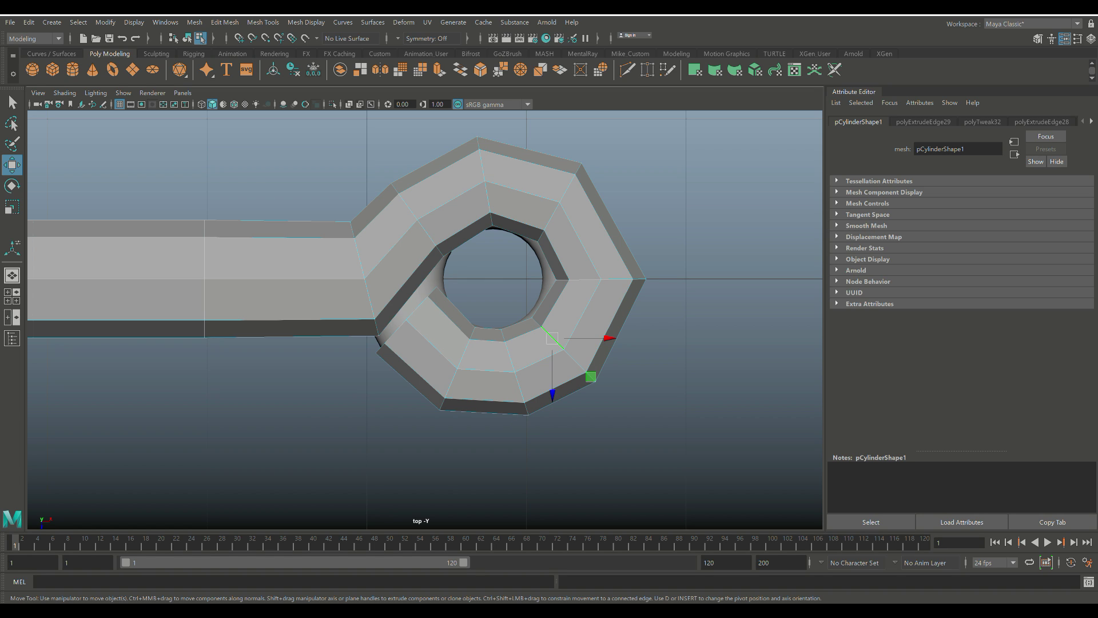
drag(563, 349, 570, 339)
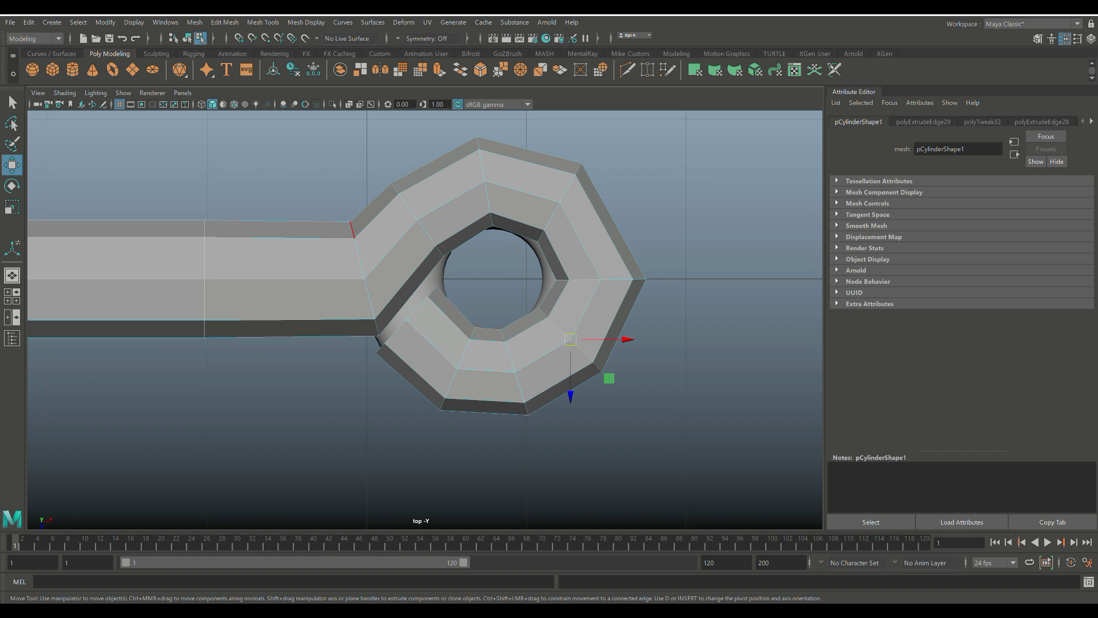
Preview the hook mesh smoothed to check the eye against the torus, then return to the unsmoothed display
right_drag(495, 221, 554, 168)
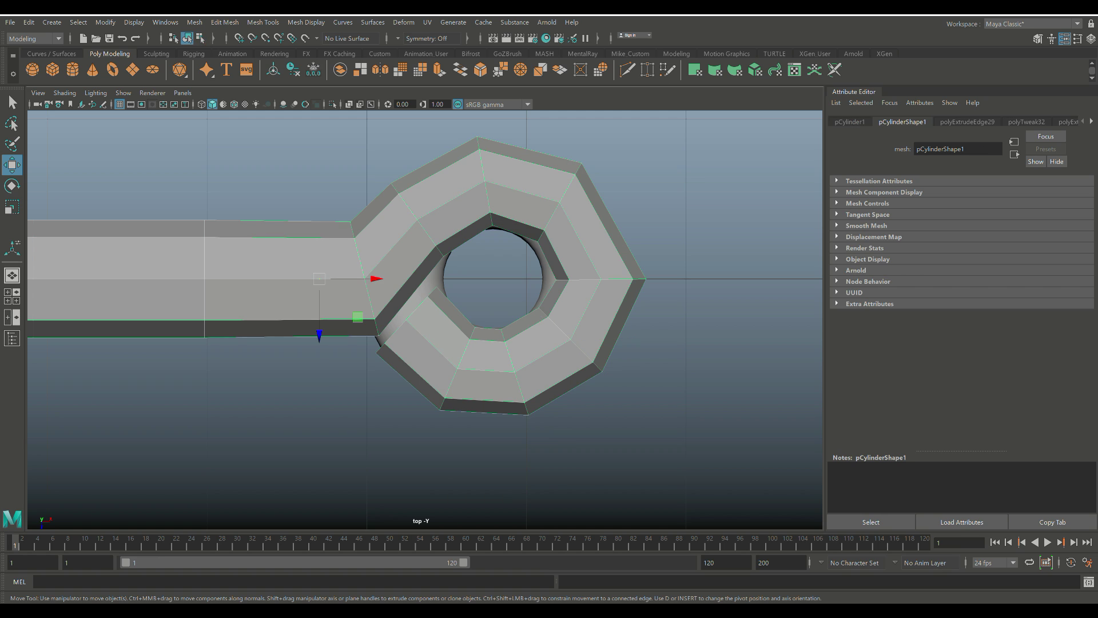
key(3)
alt+right_drag(555, 229, 473, 228)
scroll(425, 320, up, 5)
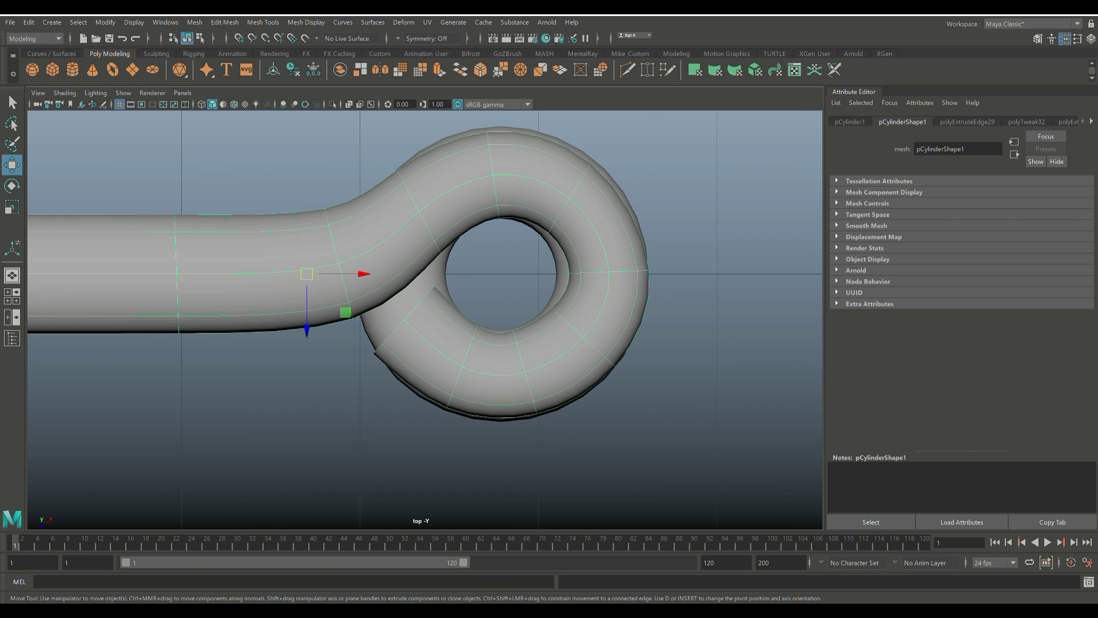
key(1)
scroll(431, 313, up, 3)
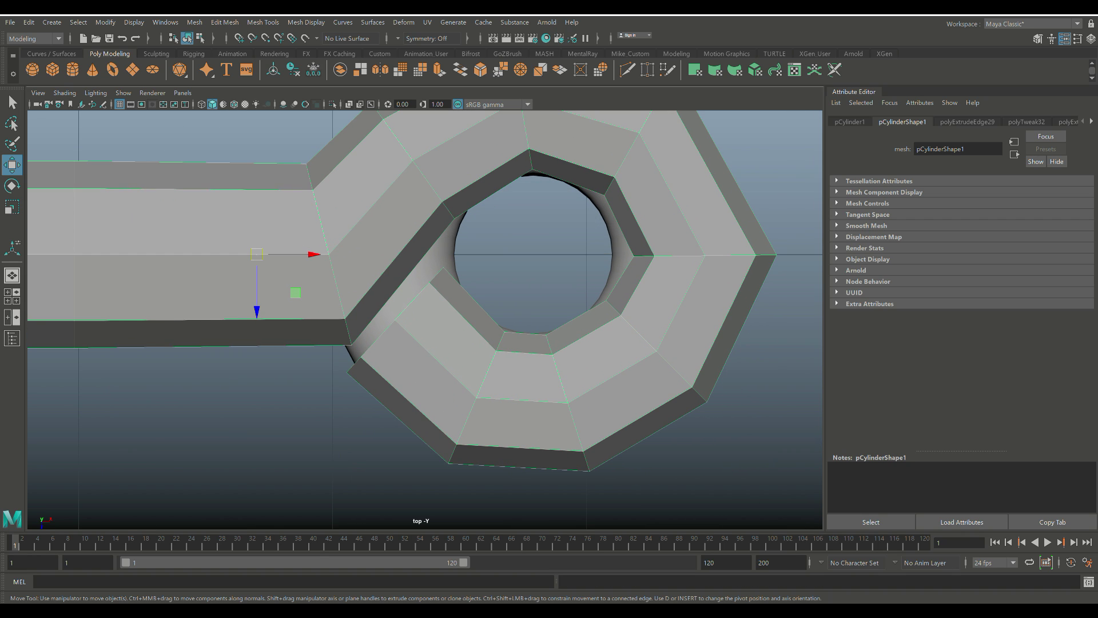
click(194, 21)
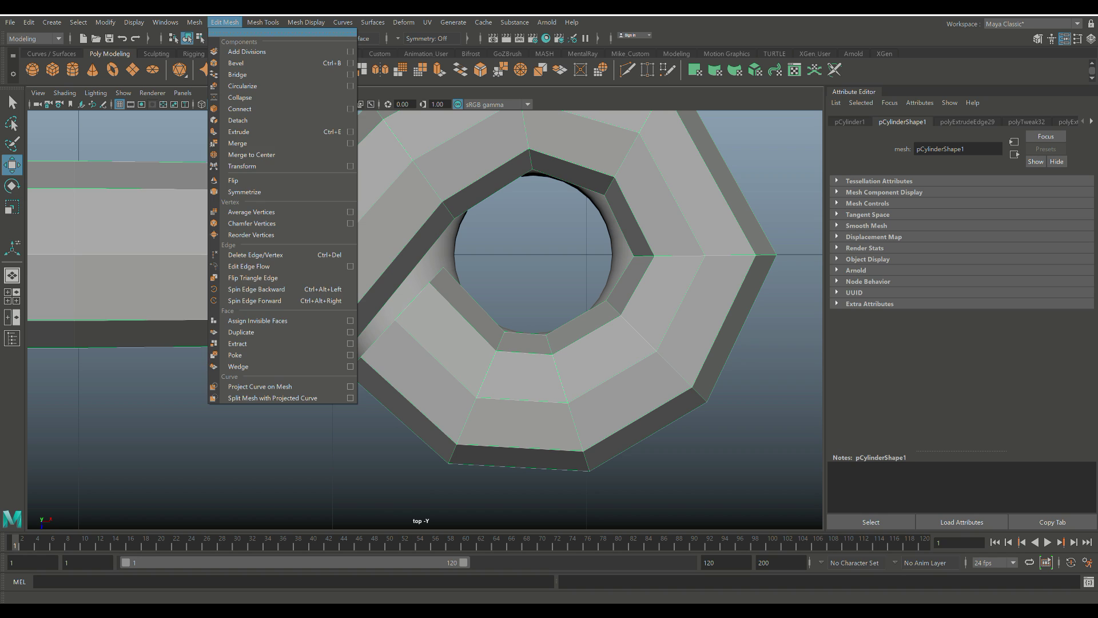
mouse_move(263, 22)
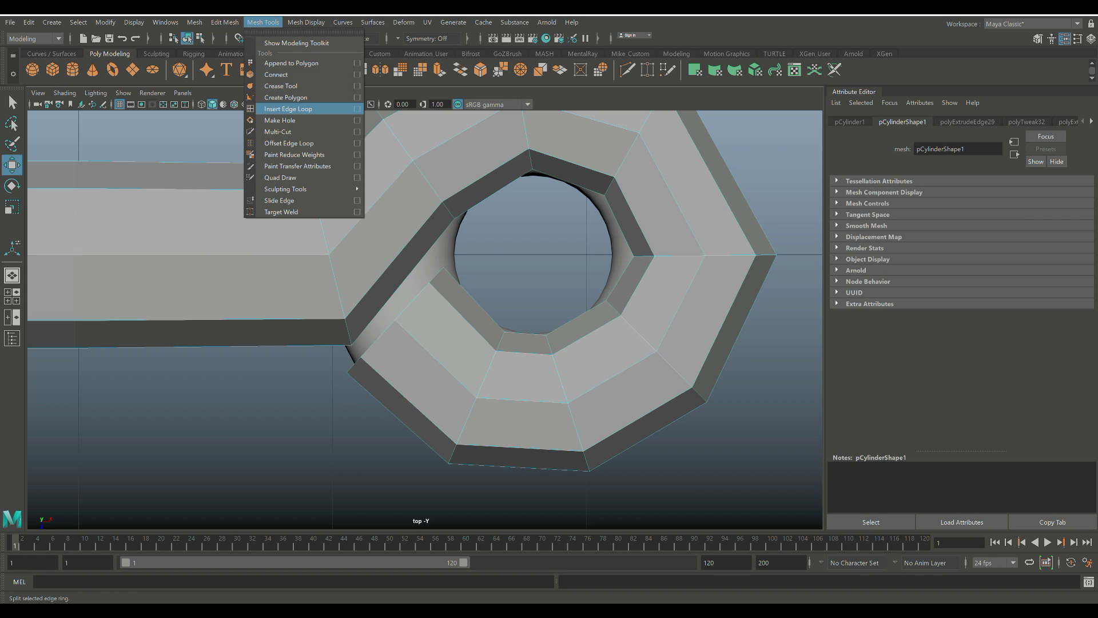
click(357, 109)
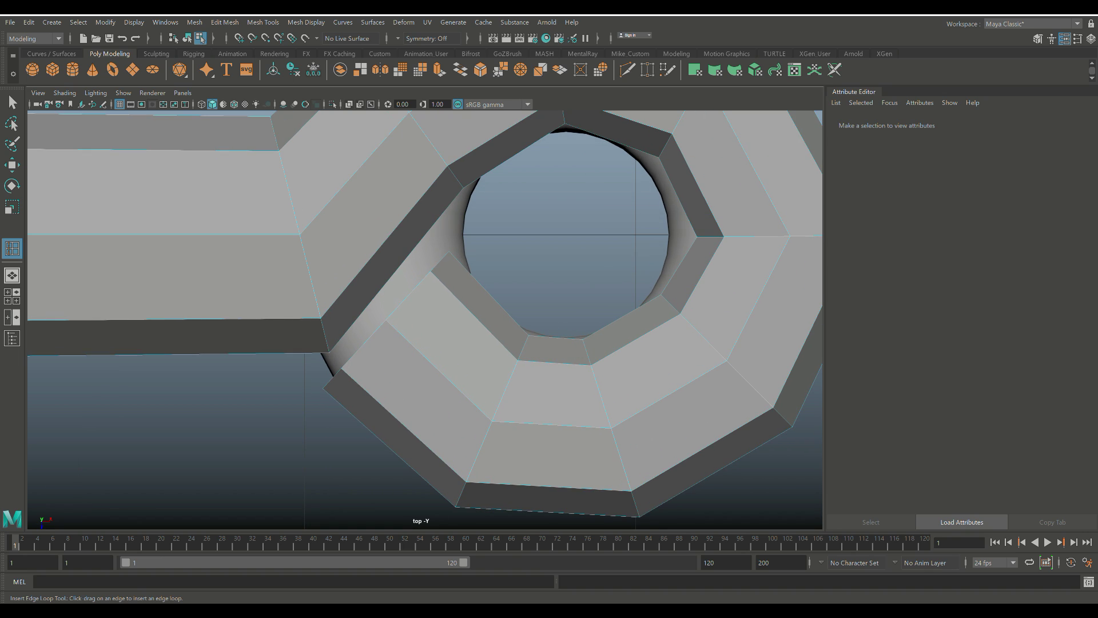
click(504, 392)
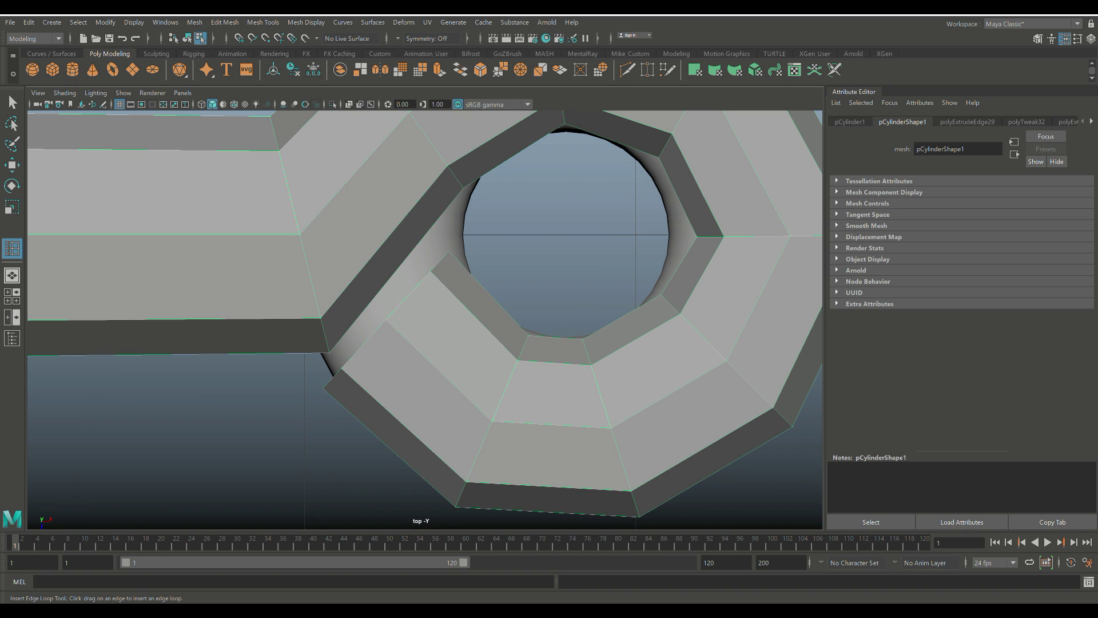
key(q)
key(F10)
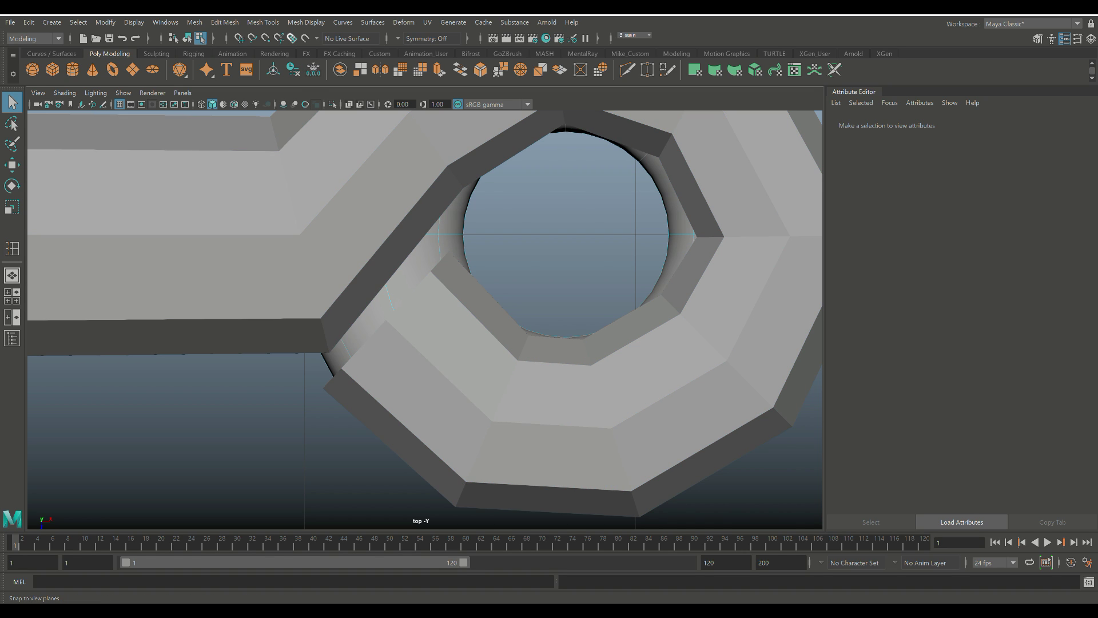
key(ctrl+z)
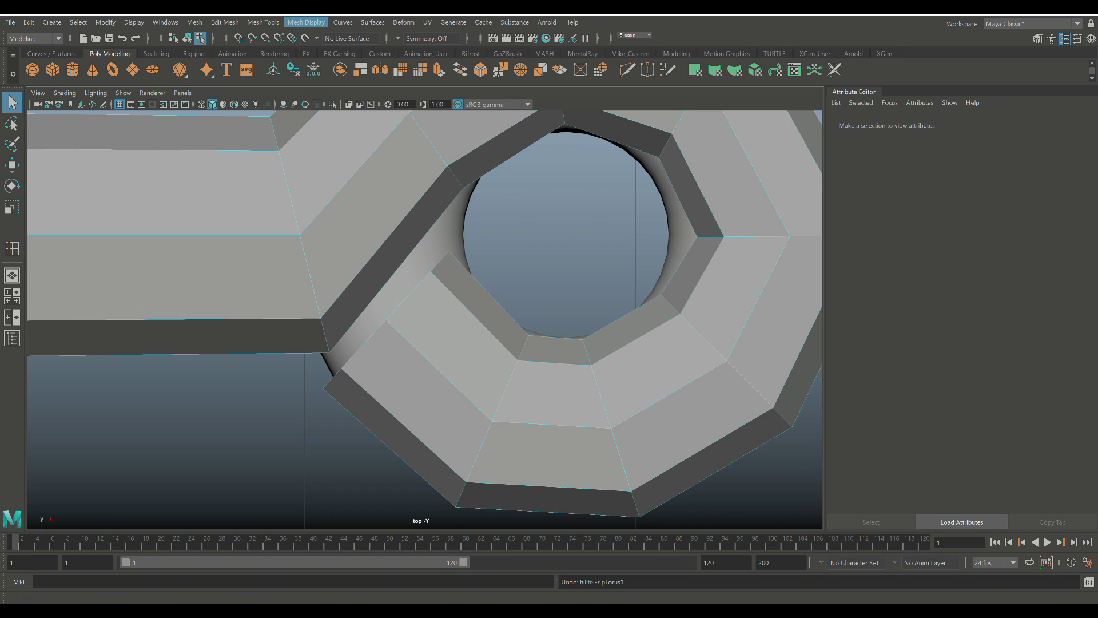
Insert an edge loop right next to the open end of the eye with the Insert Edge Loop tool
click(263, 21)
click(275, 108)
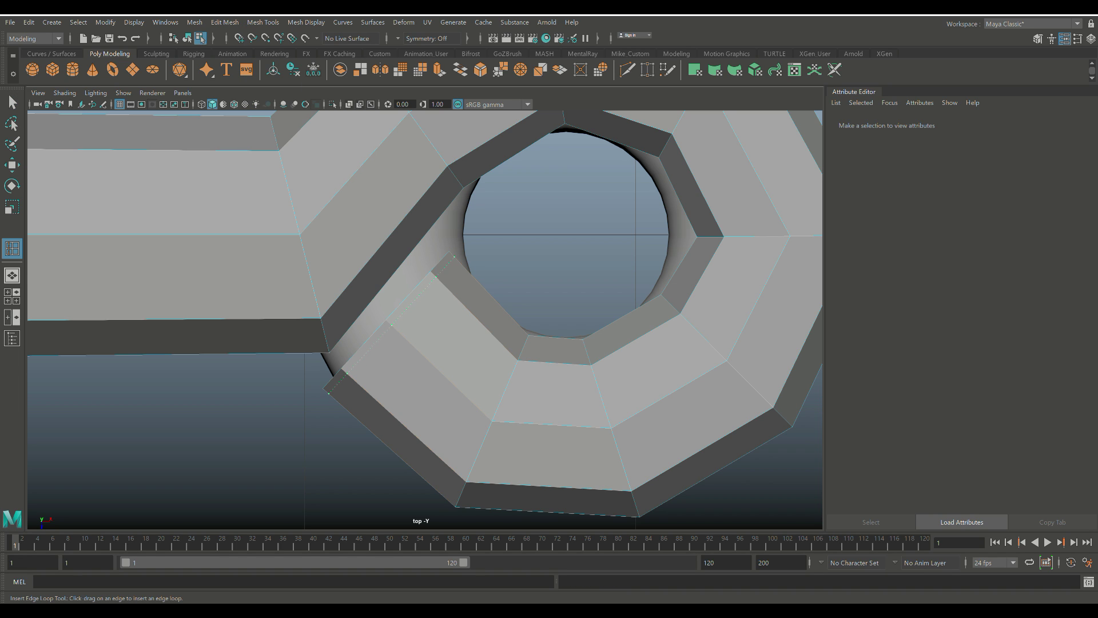
click(389, 322)
scroll(425, 319, down, 15)
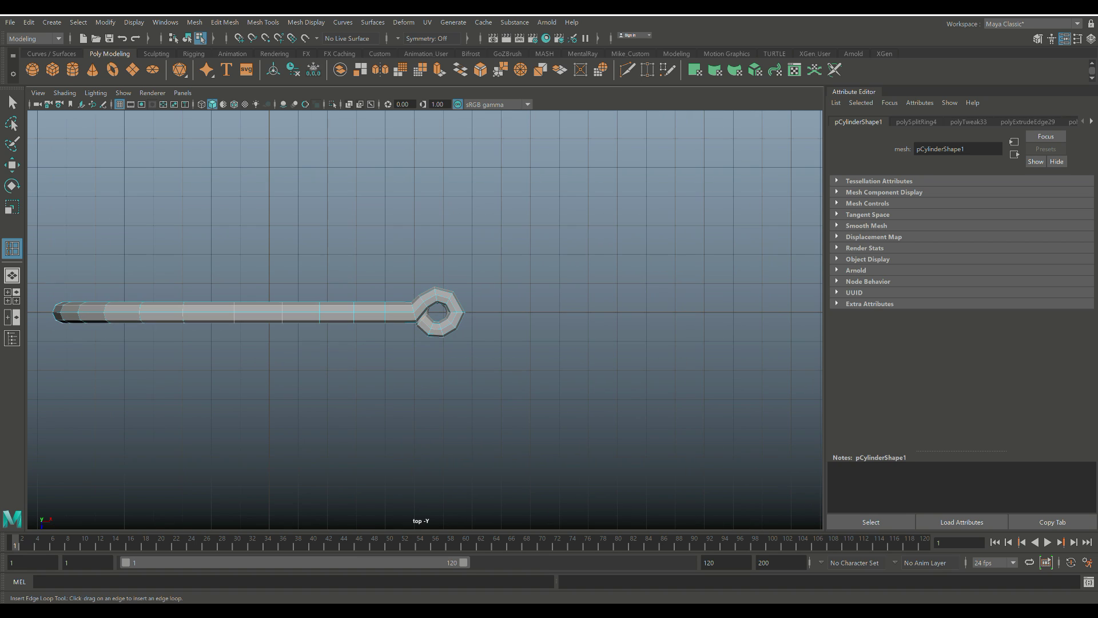
Return the hook to object mode and display it with smooth mesh preview
key(q)
right_drag(400, 311, 449, 283)
key(3)
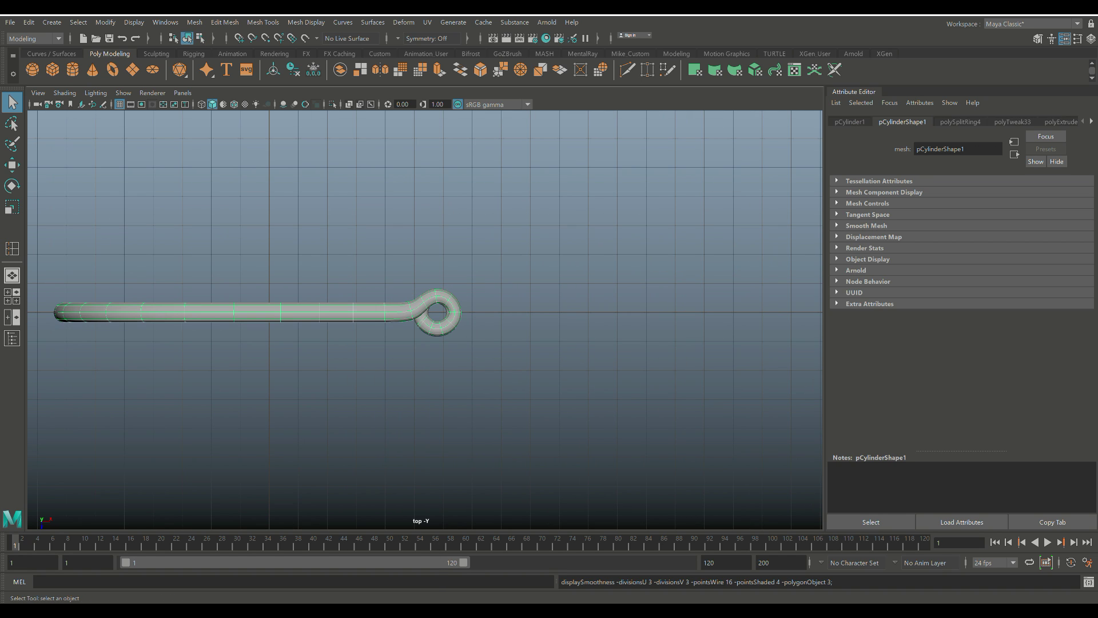
scroll(425, 320, up, 10)
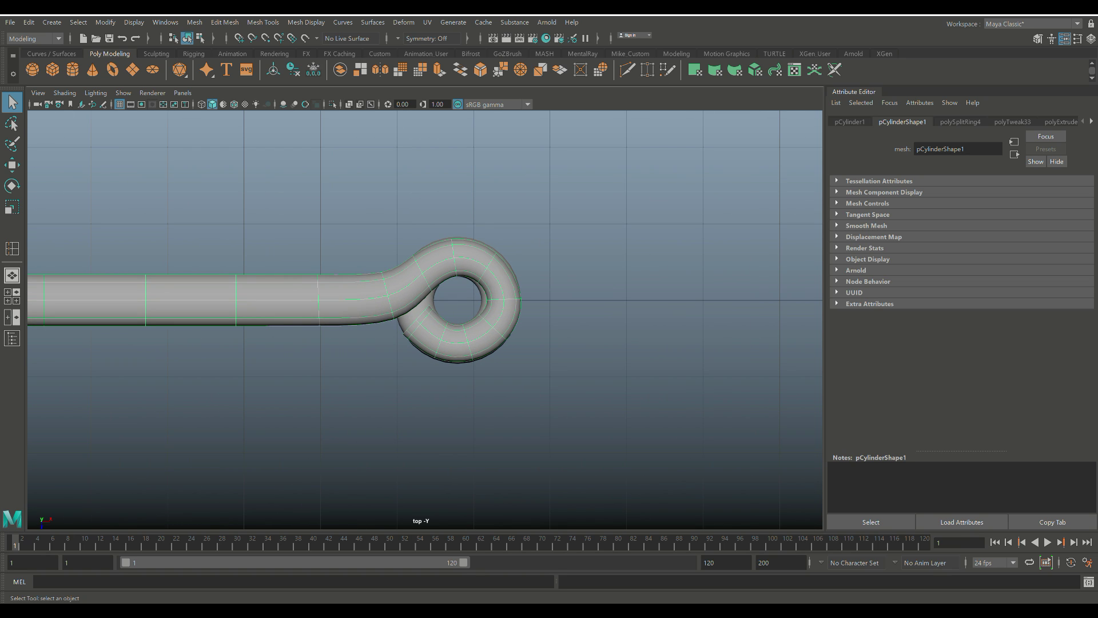
scroll(425, 319, up, 3)
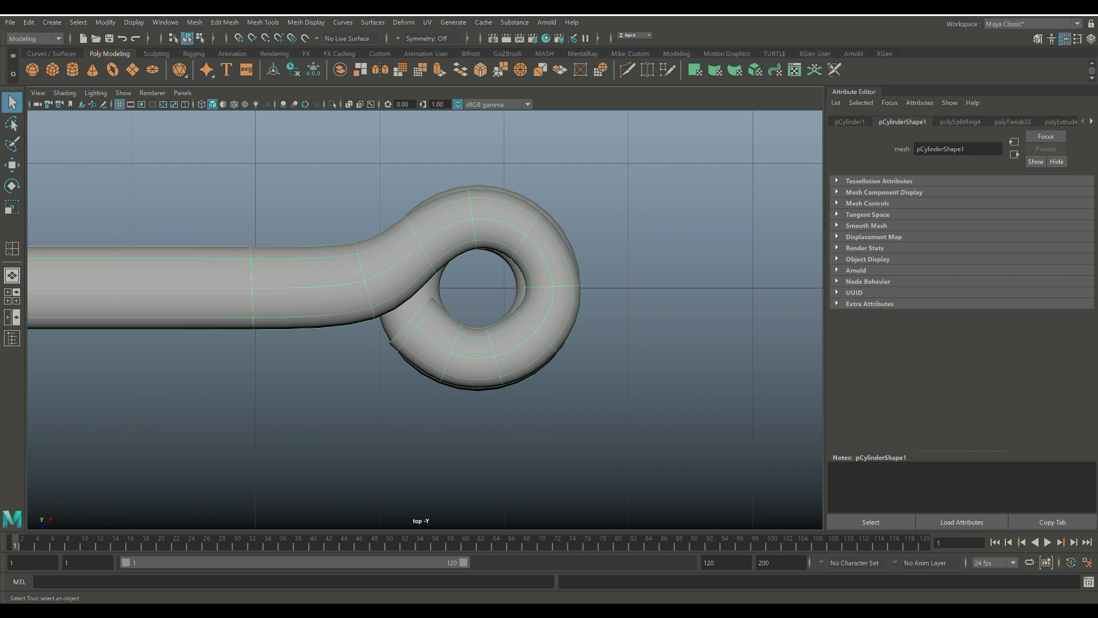
Delete the torus guide and put the hook mesh into vertex selection mode
click(400, 322)
key(Delete)
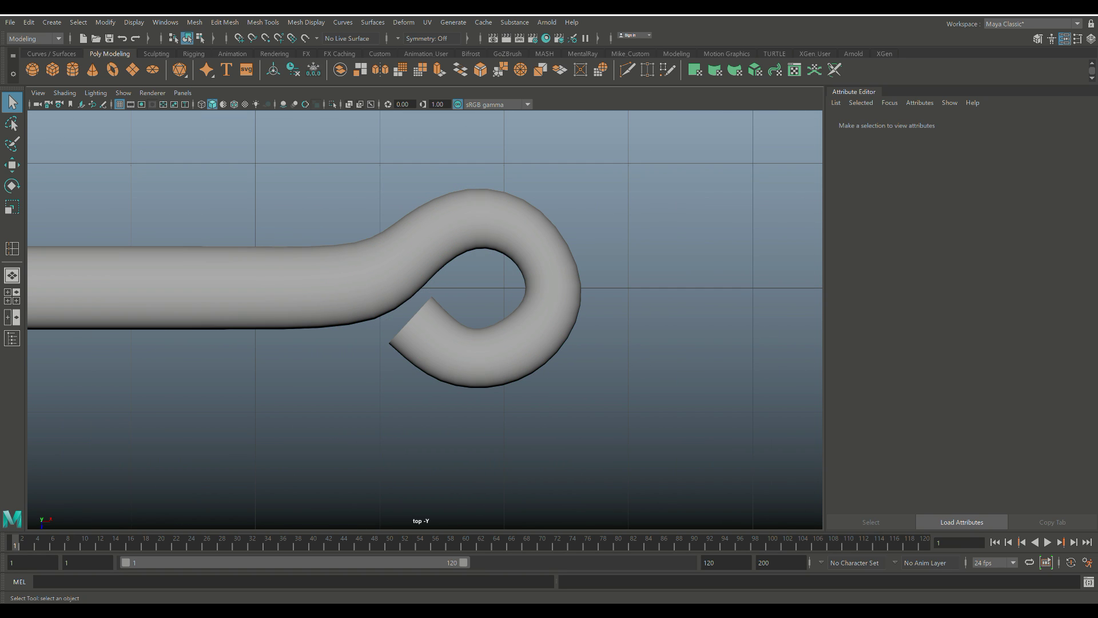
click(434, 343)
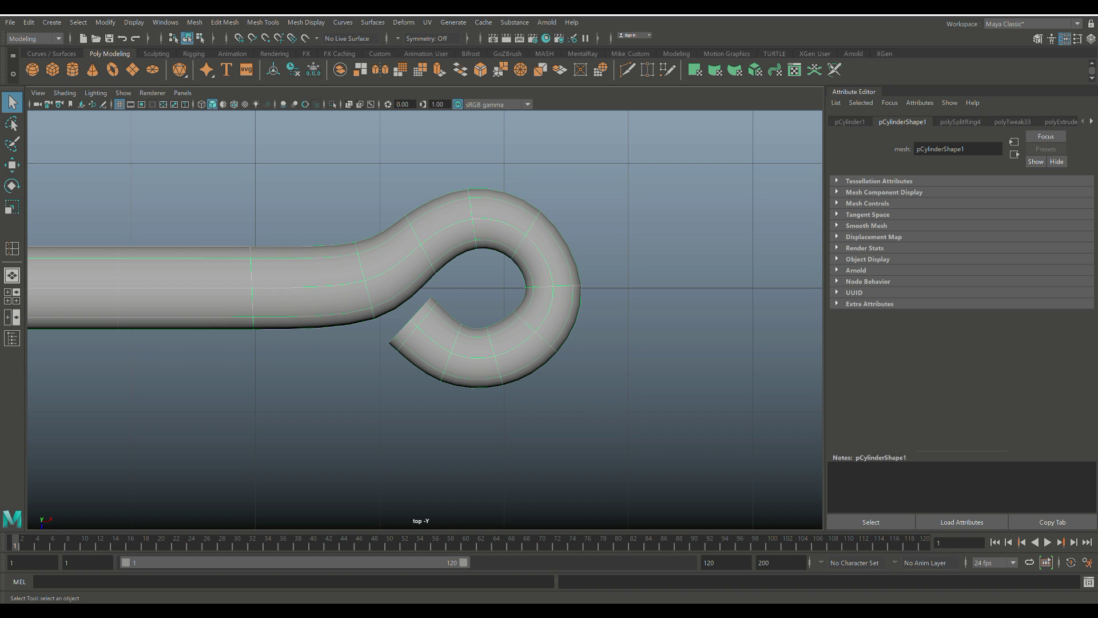
right_drag(511, 269, 460, 263)
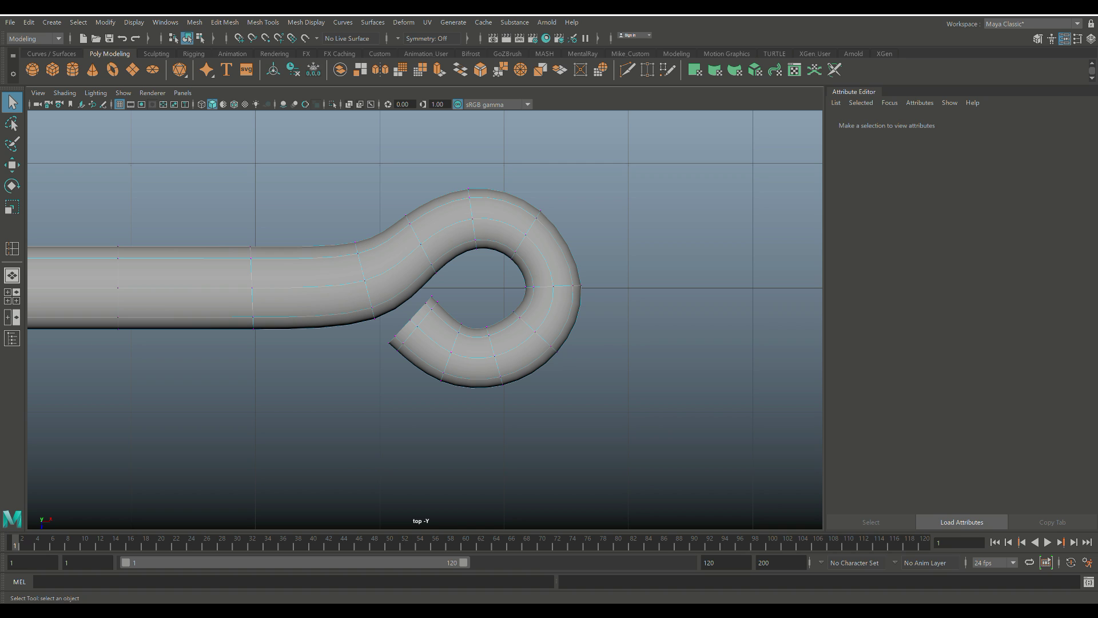
Display the hook unsmoothed in vertex mode and slightly move the inner vertices at the upper edge of the eye's opening
scroll(425, 320, up, 3)
right_drag(539, 198, 481, 199)
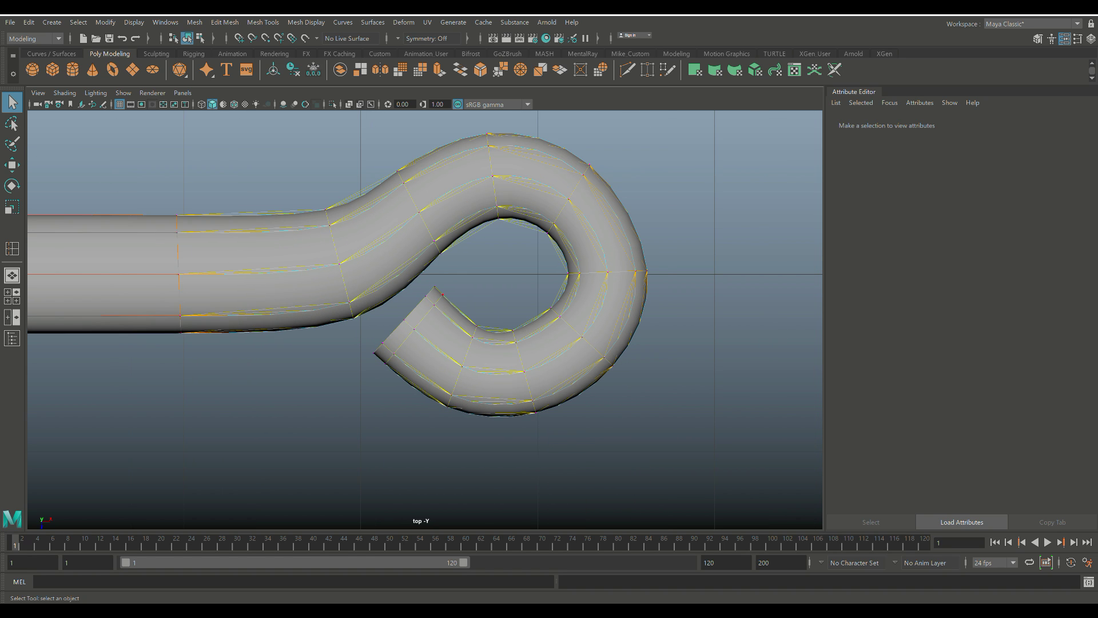
key(1)
drag(487, 192, 400, 223)
drag(509, 223, 437, 223)
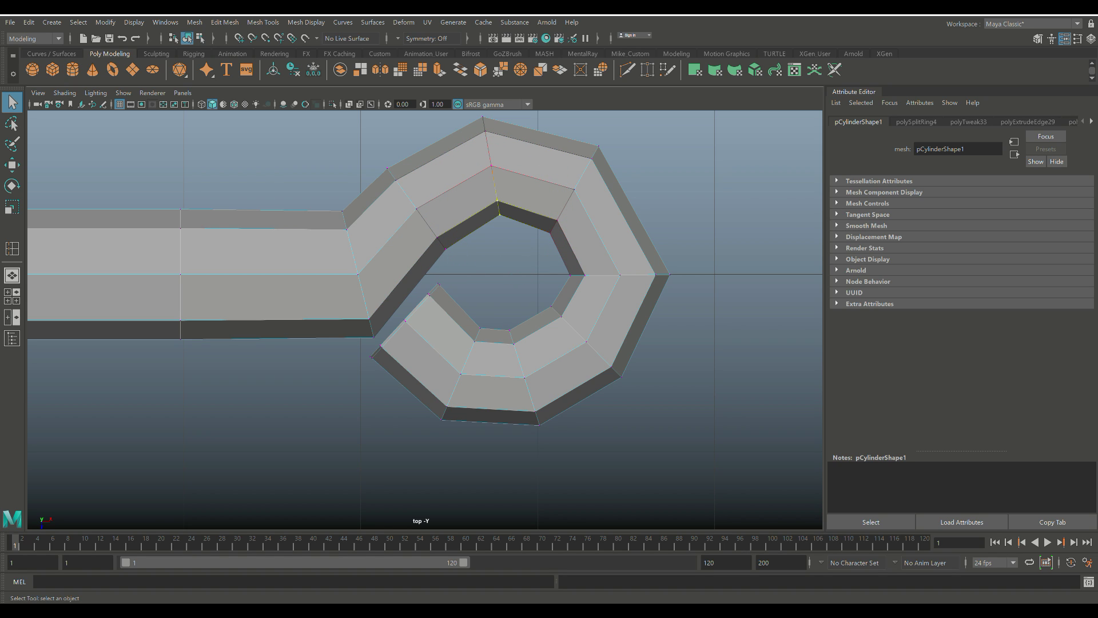
key(w)
drag(499, 208, 493, 212)
Reposition the eye's other inner vertices and the shank corner vertices facing the open end to even out the loop
mouse_move(562, 266)
mouse_down()
mouse_move(593, 285)
mouse_move(572, 278)
mouse_up()
click(445, 249)
drag(445, 249, 431, 294)
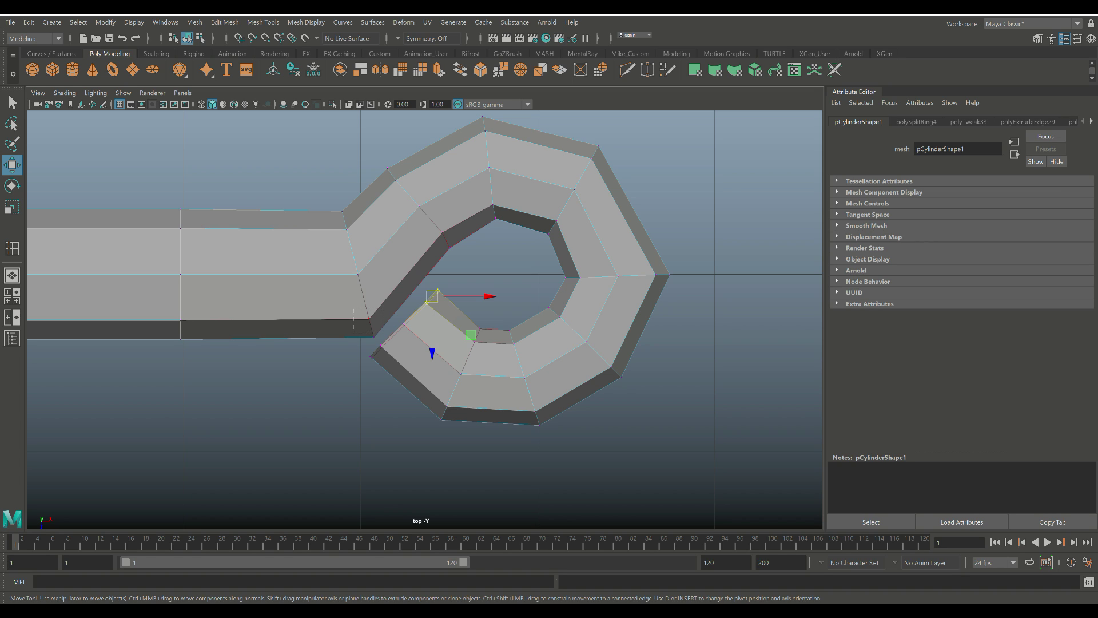
middle_drag(368, 325, 369, 324)
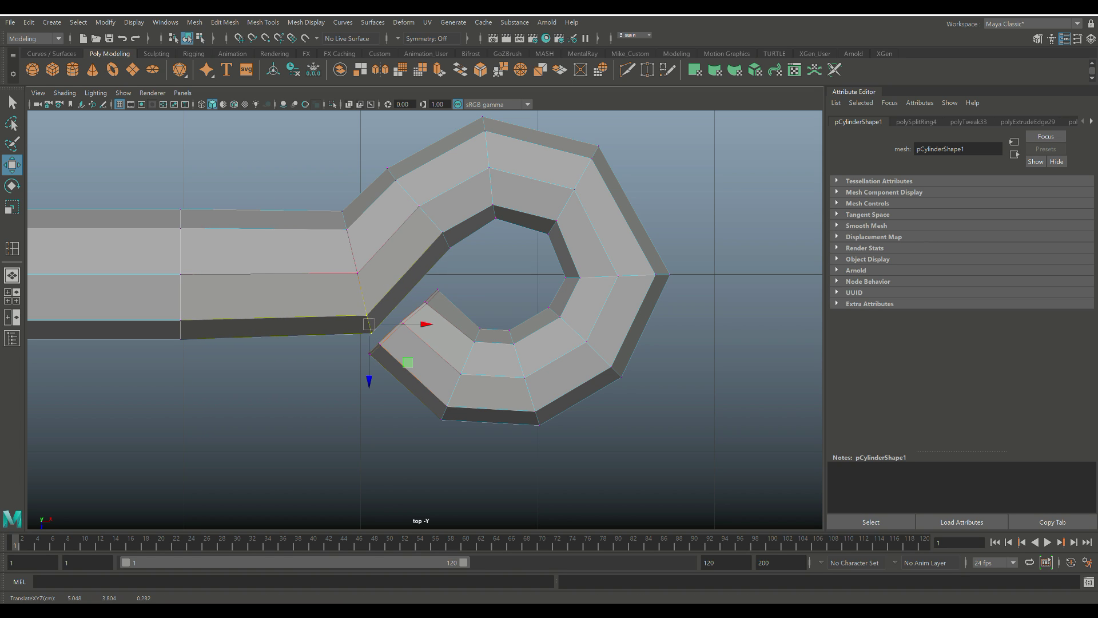
Move the outermost vertices at the far end of the eye slightly inward and clear the selection
click(662, 275)
drag(720, 274, 712, 274)
click(721, 303)
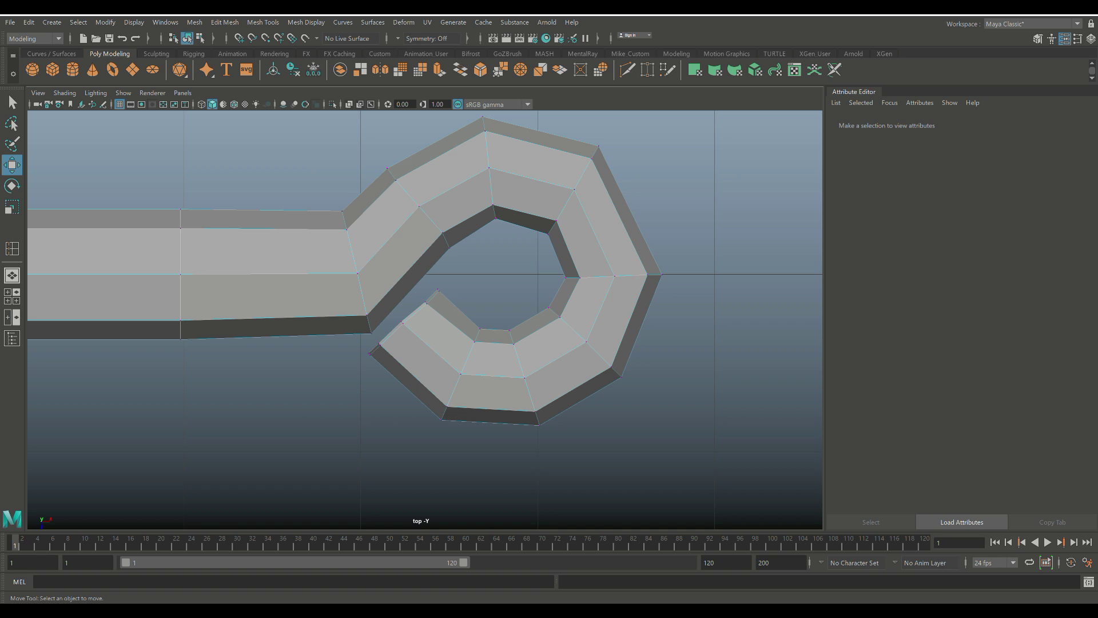
In the perspective view, close the border edges at the eye's open end with Fill Hole
click(12, 296)
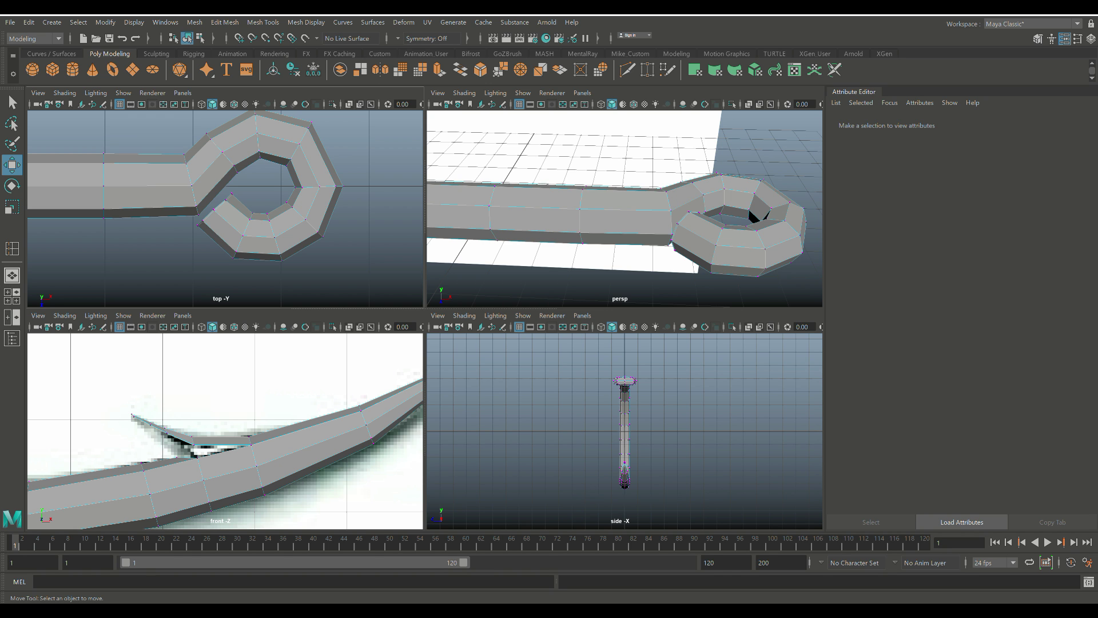
key(space)
alt+drag(400, 349, 591, 392)
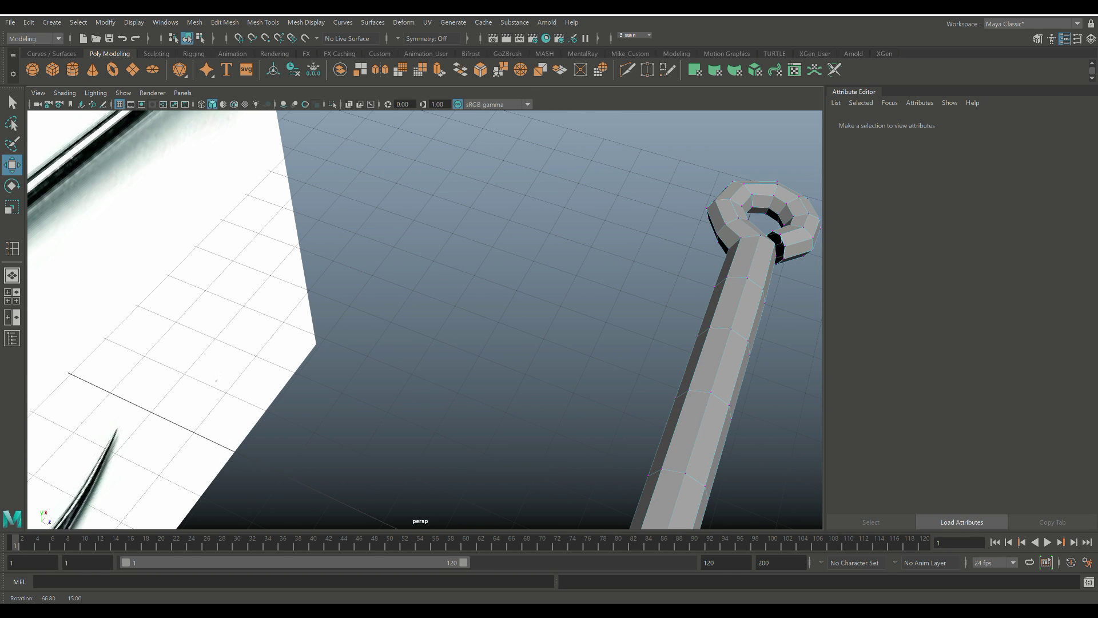
alt+middle_drag(681, 286, 382, 330)
scroll(425, 320, up, 6)
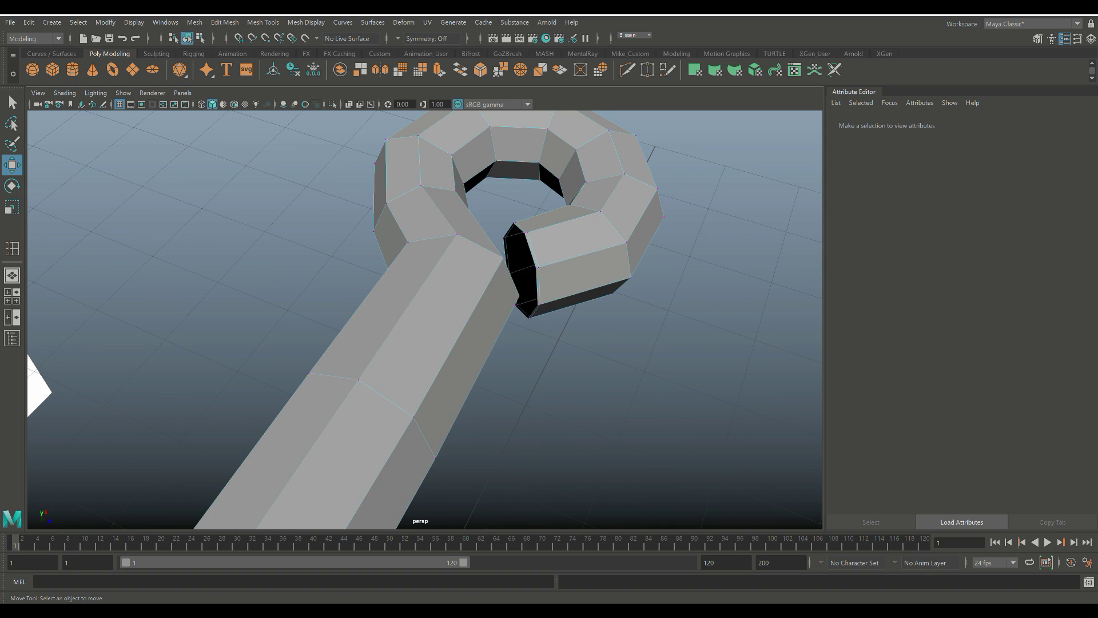
key(q)
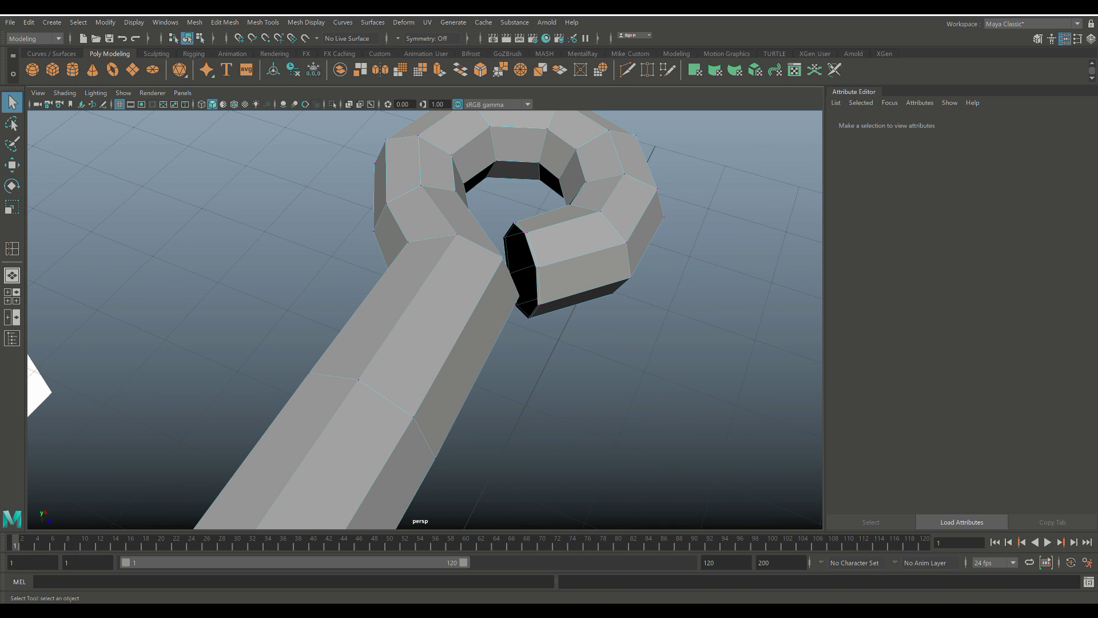
right_drag(526, 240, 527, 216)
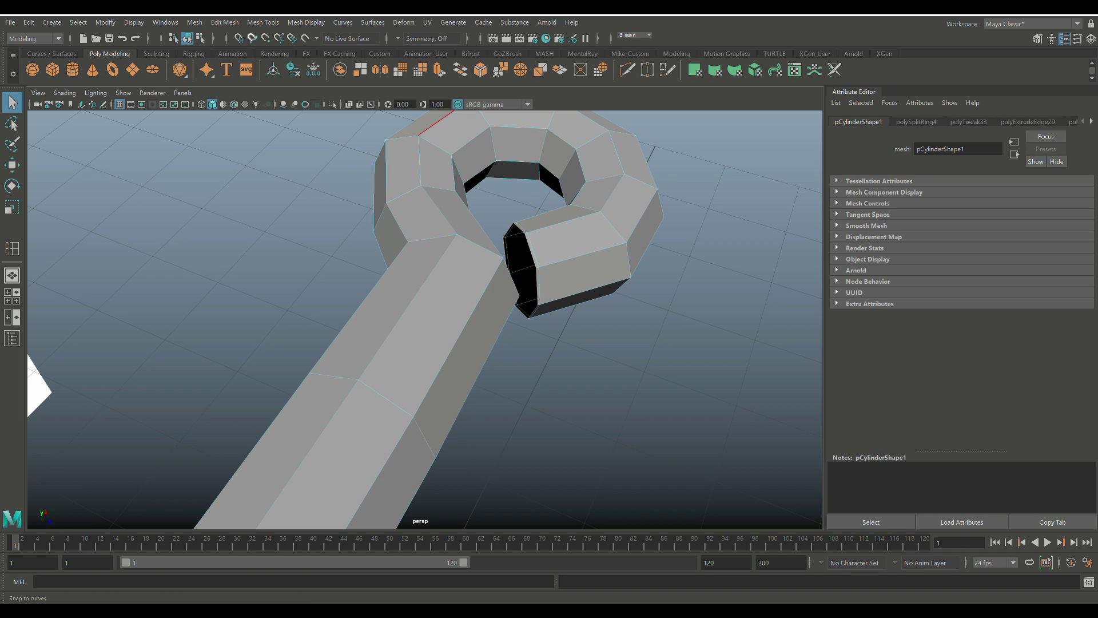
click(194, 22)
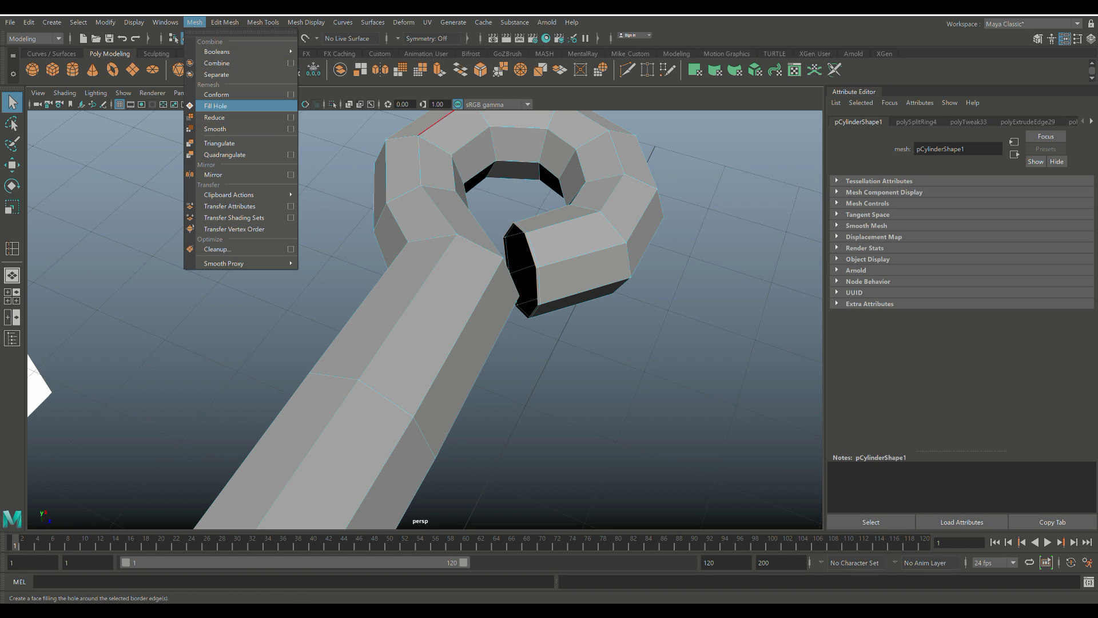
click(215, 105)
Select the new cap face at the eye's end and split it into triangles with Poke
key(e)
right_drag(530, 265, 531, 295)
scroll(532, 295, up, 5)
click(595, 237)
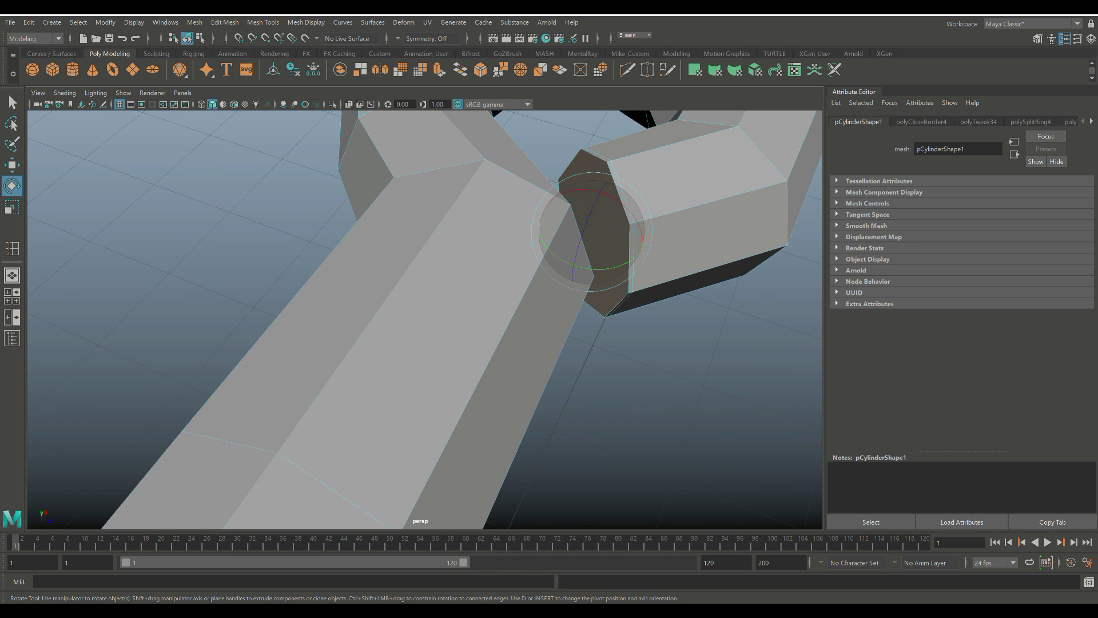
click(262, 22)
mouse_move(224, 22)
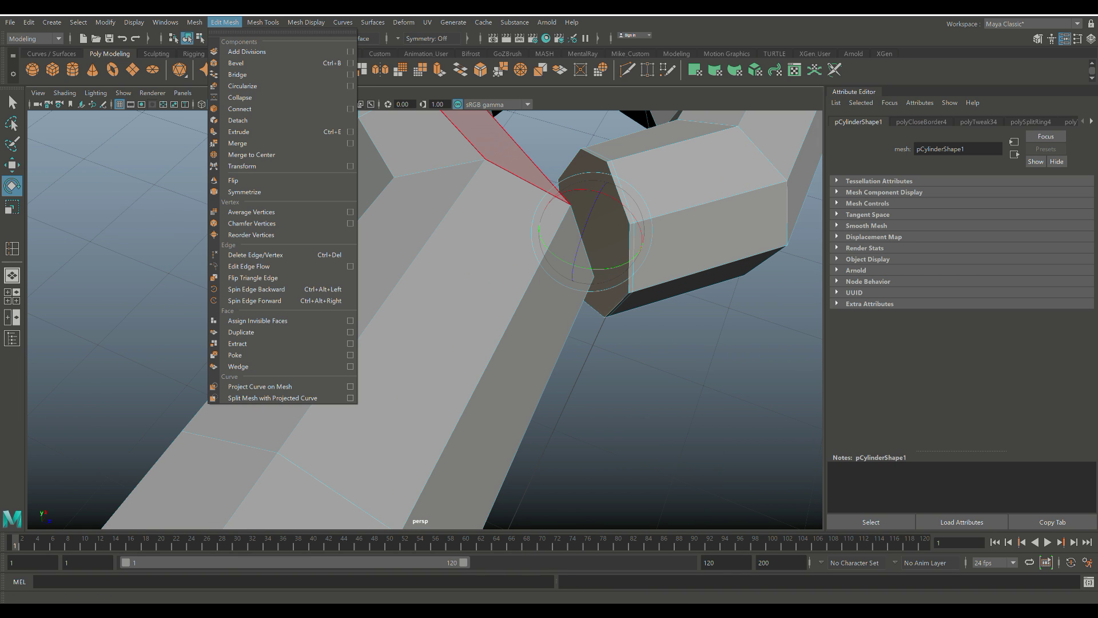
click(234, 355)
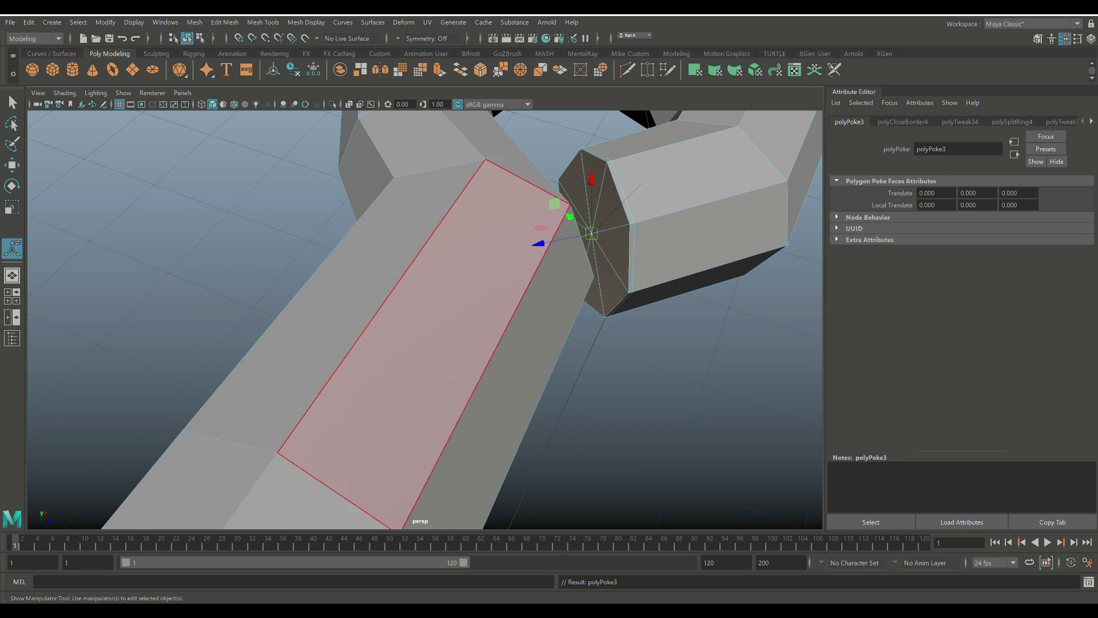
Return the hook to object mode and apply the Smooth operation to the whole mesh
scroll(423, 321, down, 5)
scroll(424, 320, down, 10)
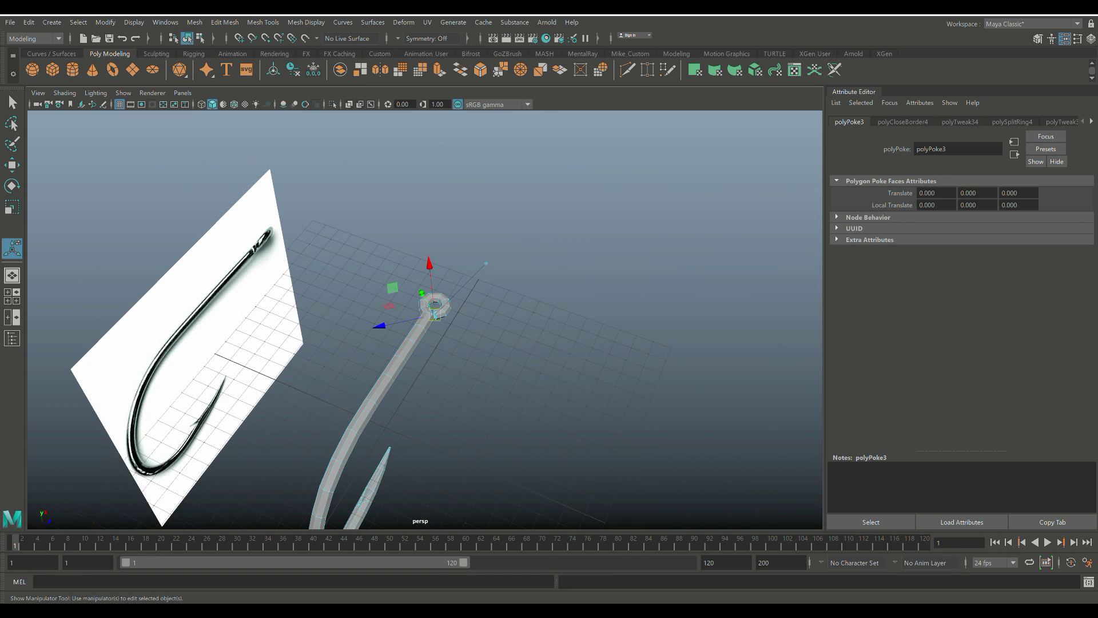
alt+drag(515, 343, 395, 297)
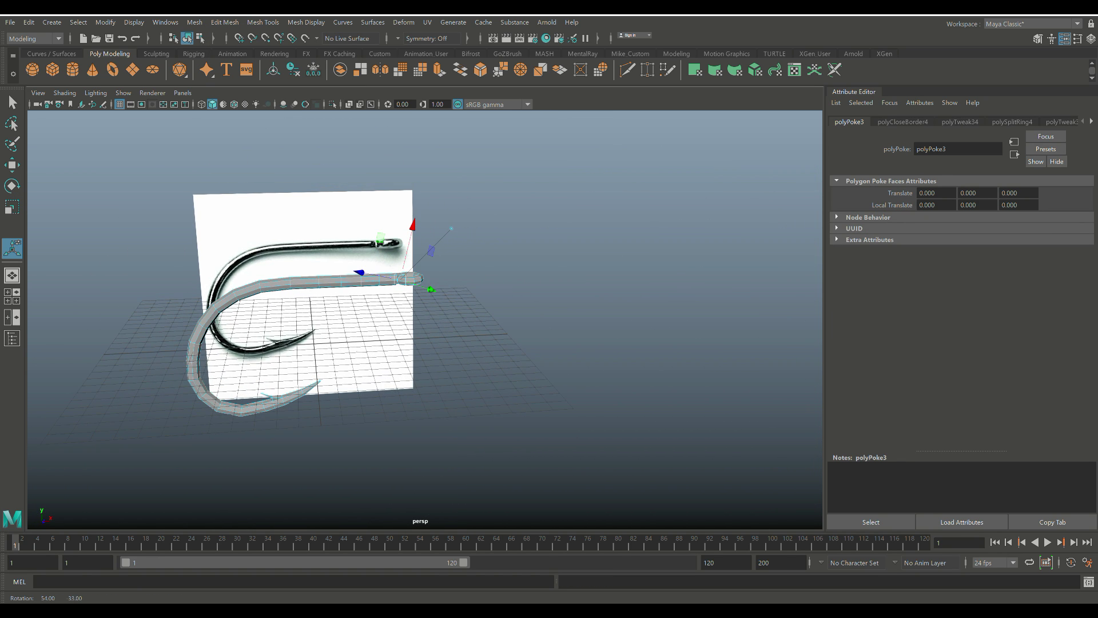
right_drag(334, 280, 394, 261)
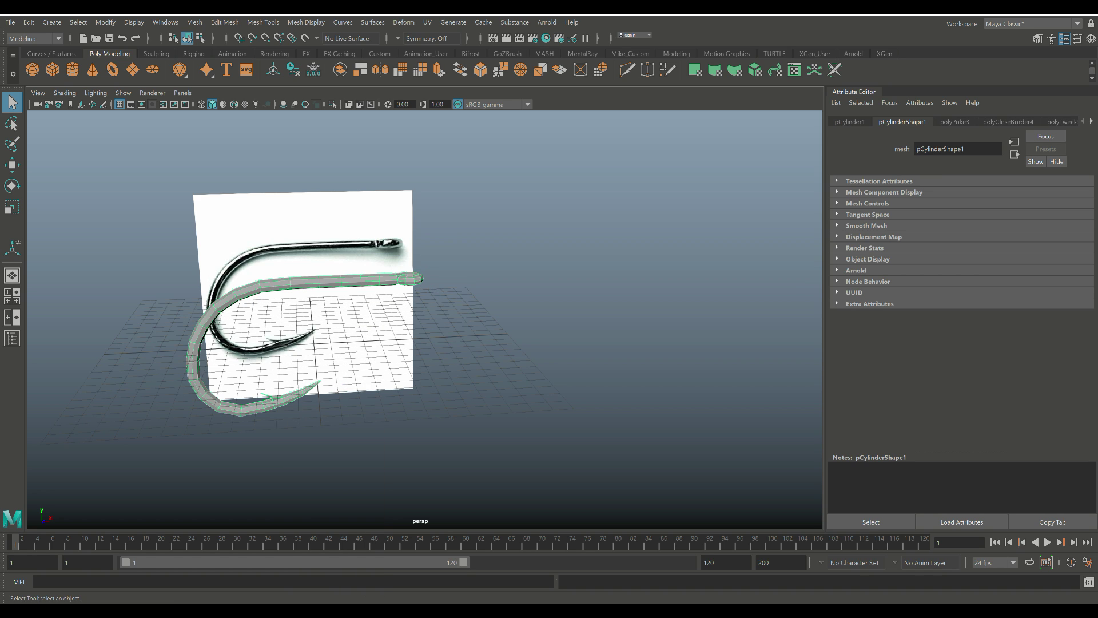
click(195, 22)
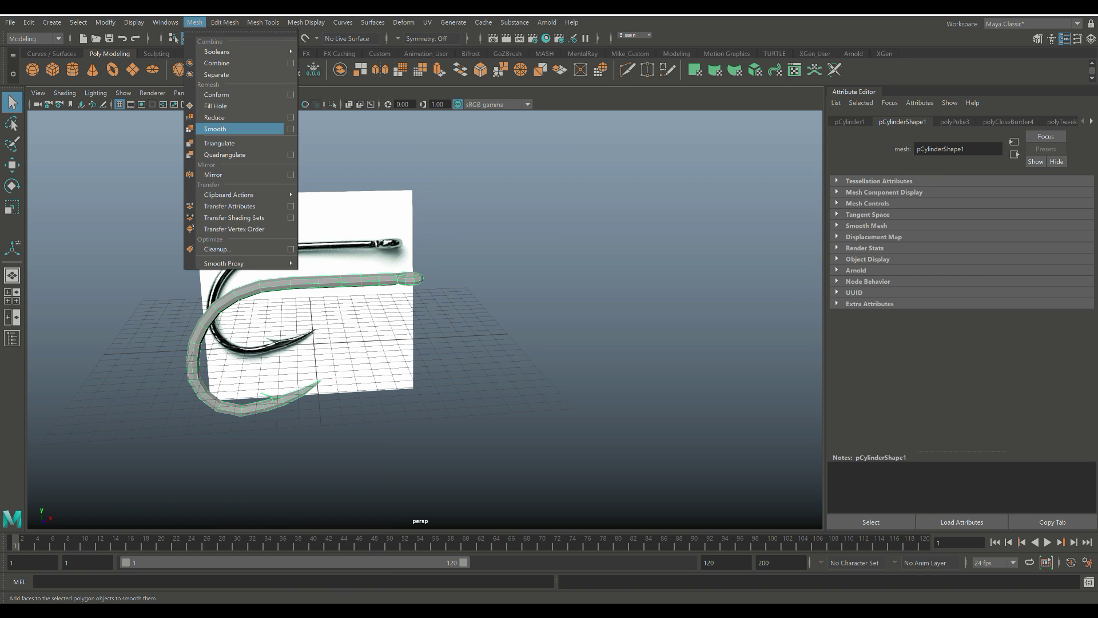
click(217, 129)
click(526, 241)
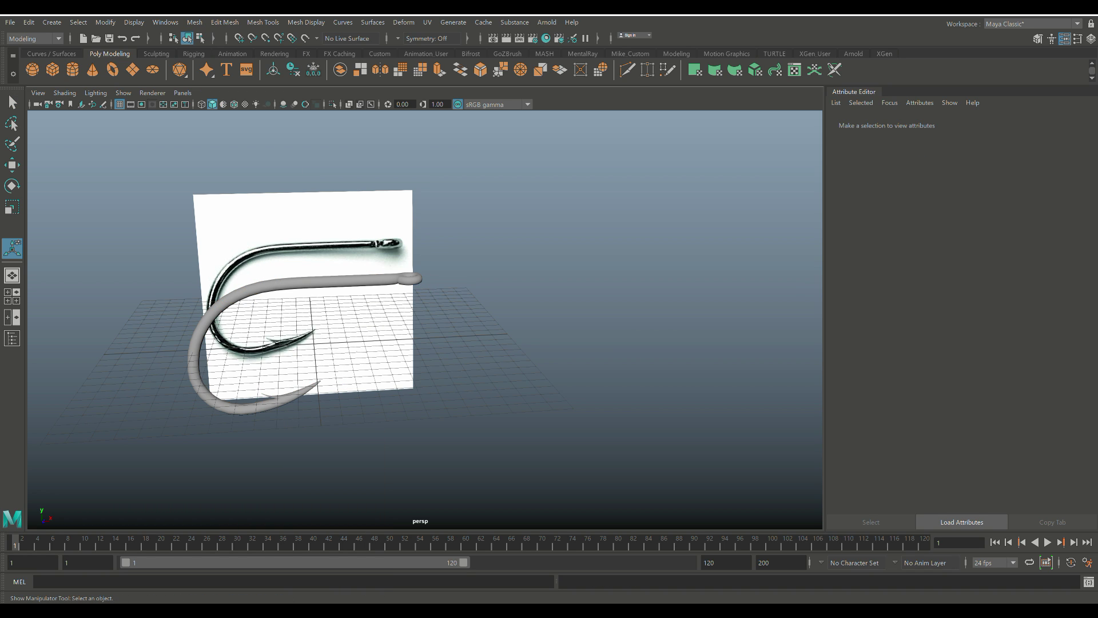
Check the smoothed eye up close, then undo the Smooth operation on the hook
scroll(425, 319, up, 3)
alt+drag(425, 320, 558, 433)
scroll(425, 320, up, 5)
alt+middle_drag(425, 320, 396, 221)
click(379, 309)
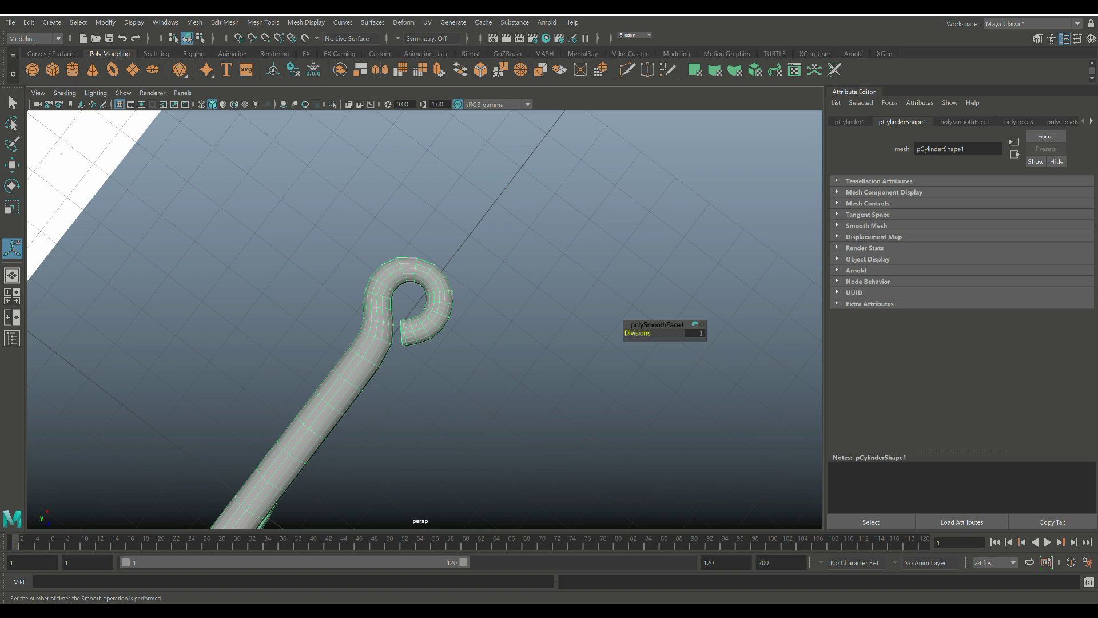
key(ctrl+z)
key(ctrl+z)
key(ctrl+z)
key(ctrl+z)
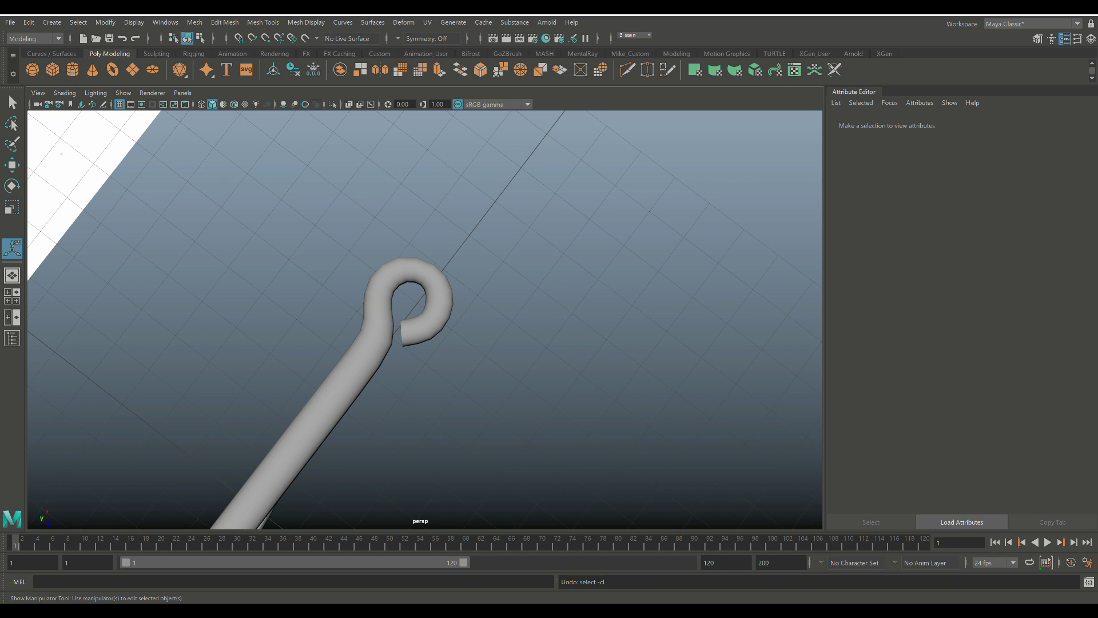
Select the edge loops forming the eye and scale them up uniformly by about 1.10
scroll(401, 309, up, 3)
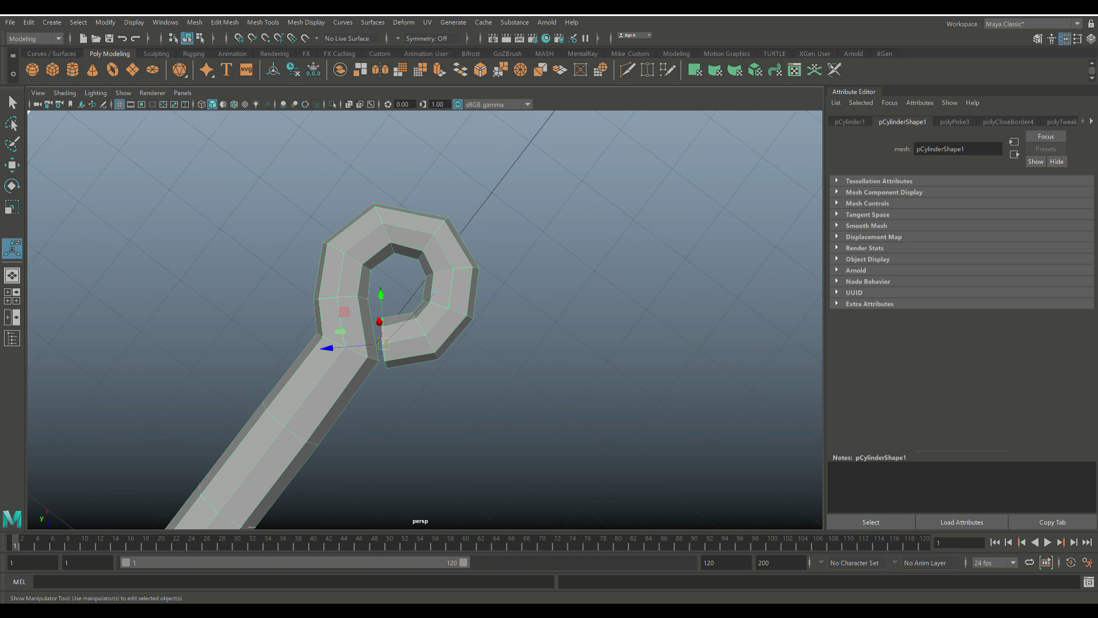
alt+drag(401, 309, 505, 315)
right_drag(380, 306, 368, 271)
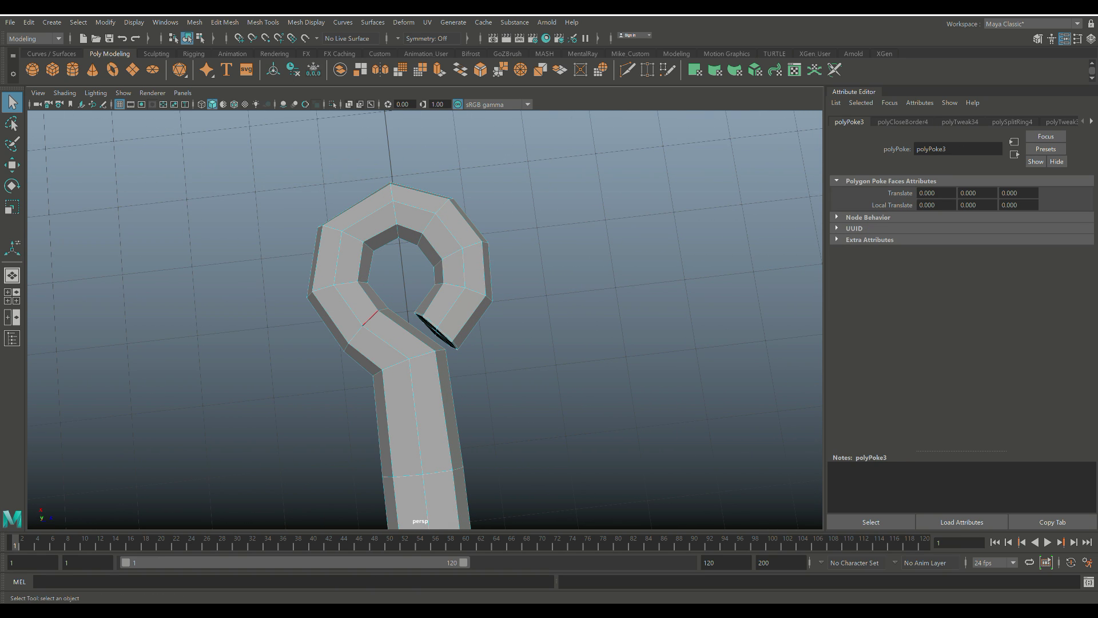
click(369, 318)
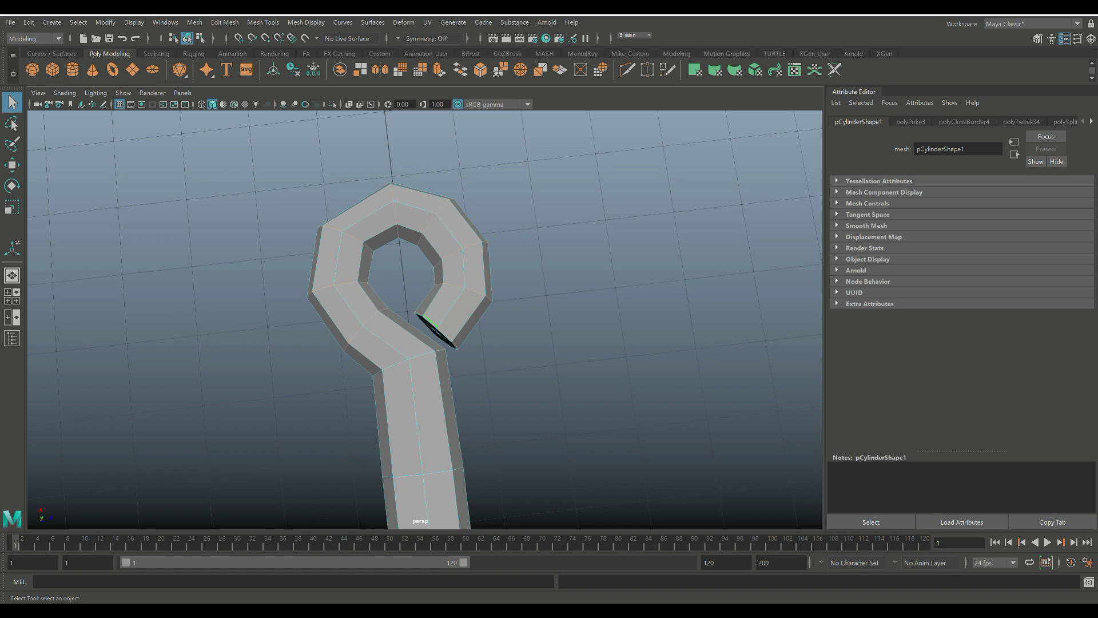
key(r)
drag(398, 266, 408, 266)
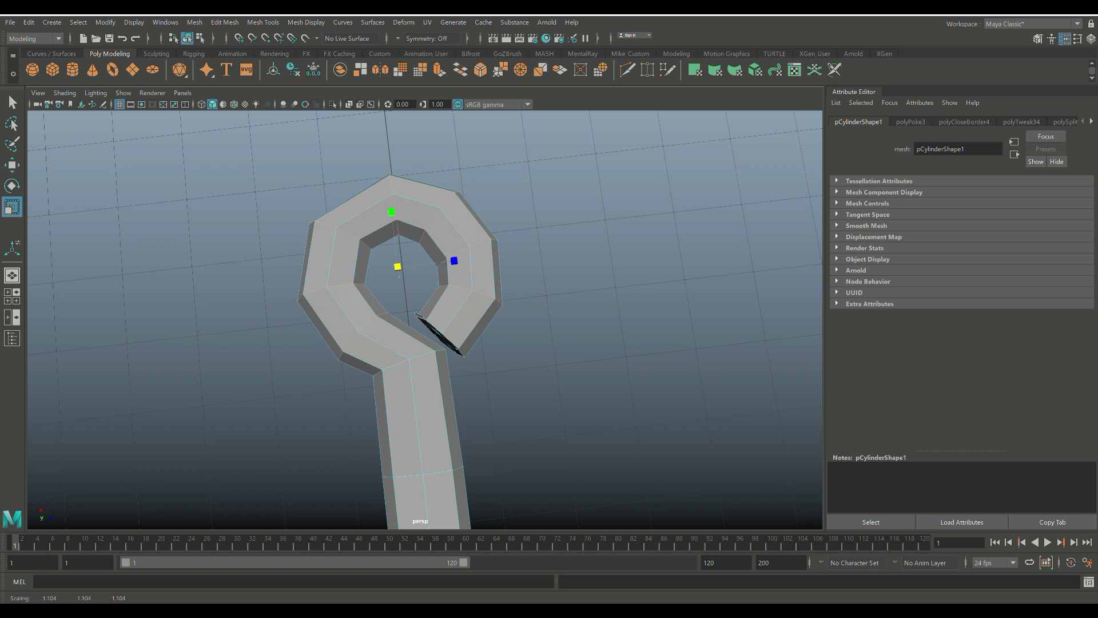
Return the hook to object mode and examine the enlarged eye with smooth mesh preview from several angles
right_drag(440, 310, 511, 320)
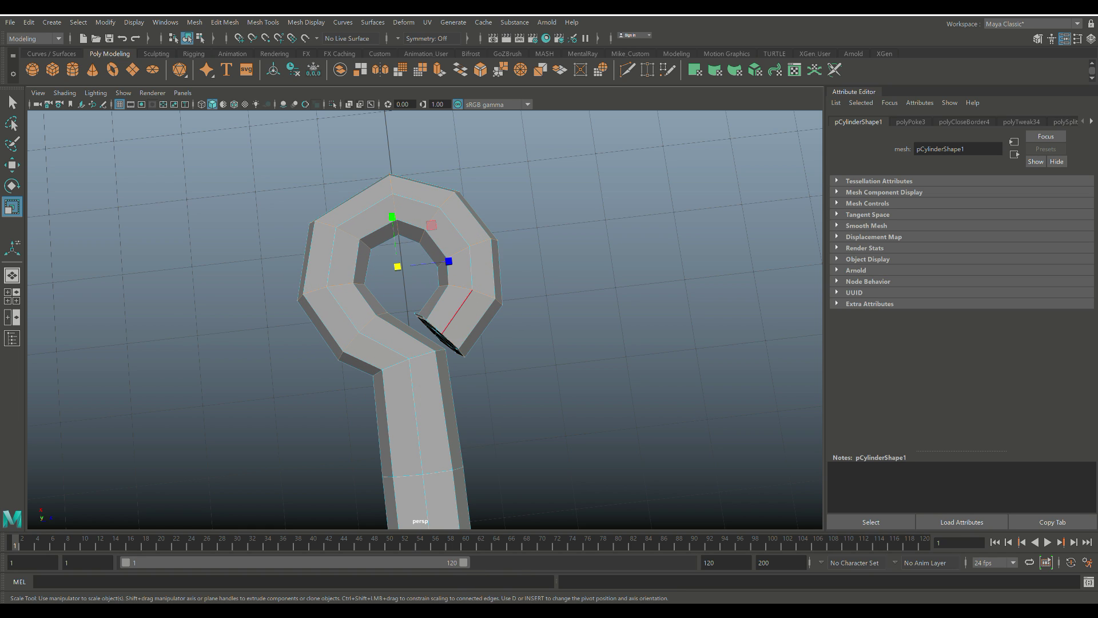
key(3)
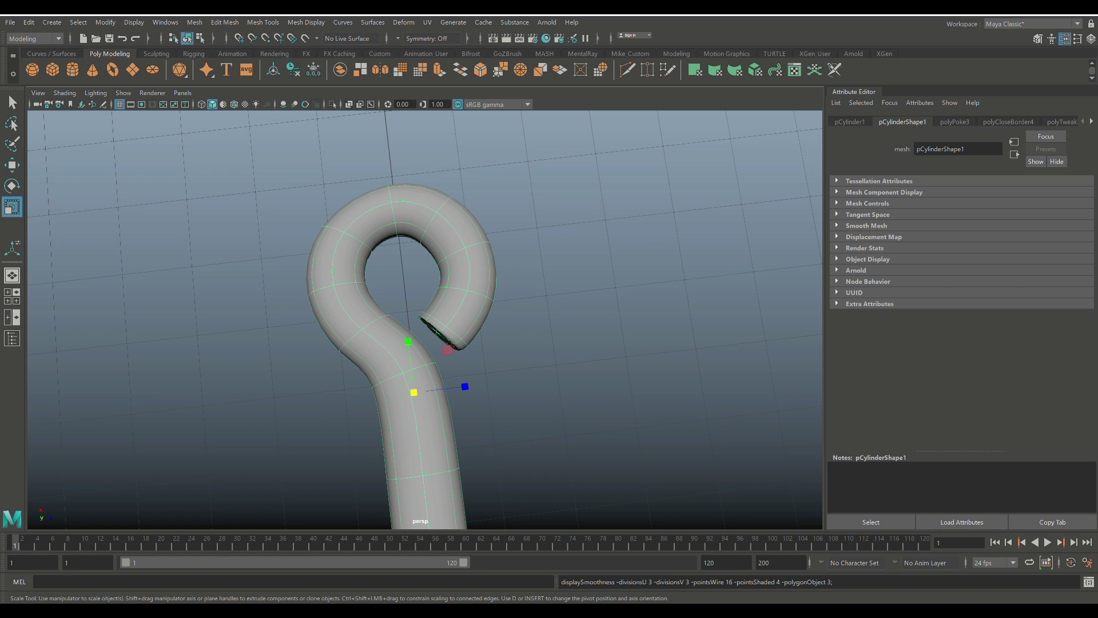
click(549, 331)
scroll(549, 331, down, 10)
scroll(423, 320, down, 4)
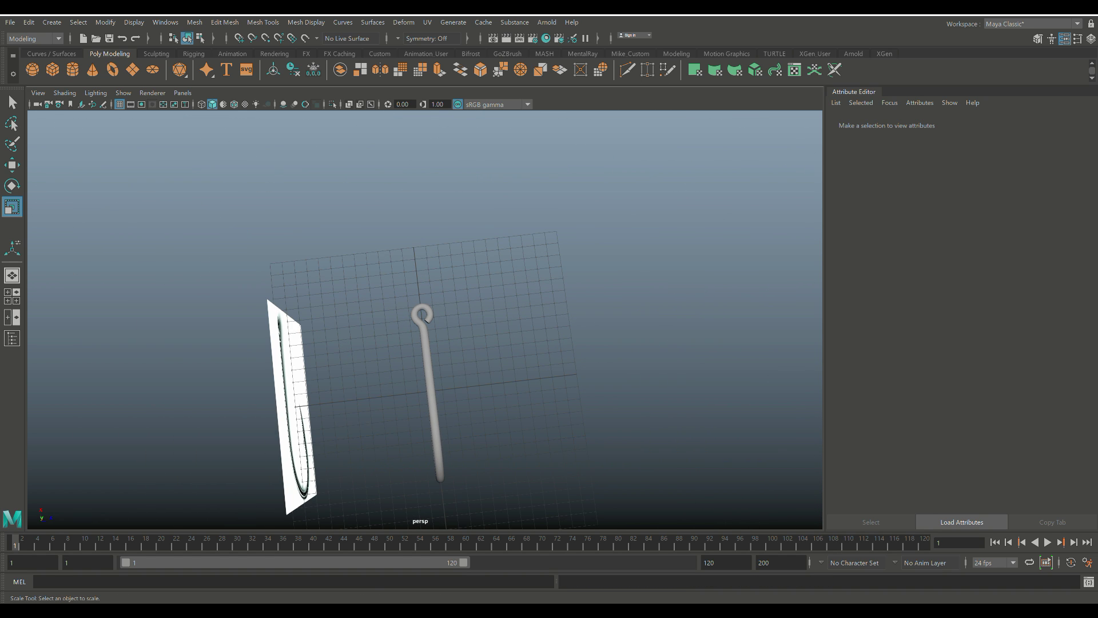
click(12, 296)
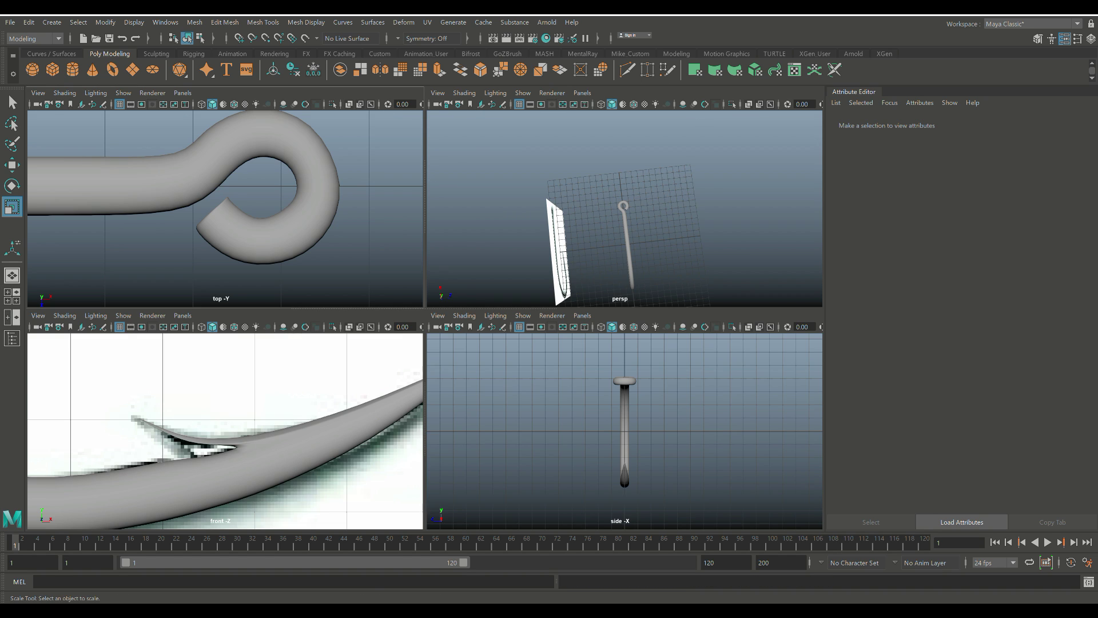
key(space)
alt+drag(572, 286, 238, 253)
alt+drag(425, 316, 360, 331)
scroll(425, 320, up, 10)
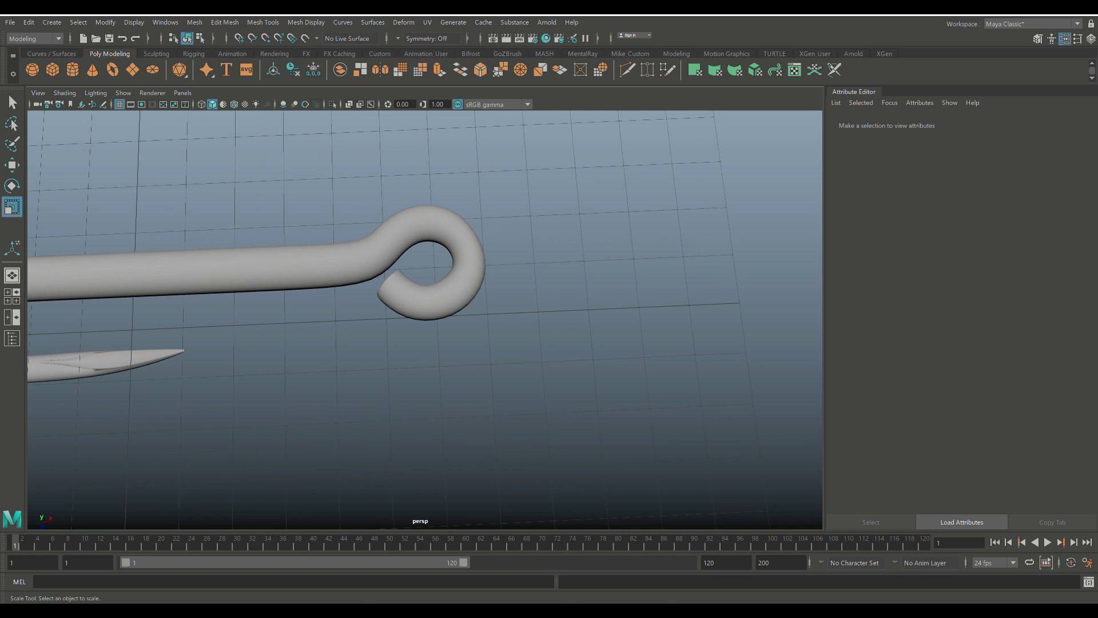
Return the hook to the unsmoothed display and put it into face selection mode at the eye's capped end
click(395, 245)
key(1)
scroll(423, 257, up, 3)
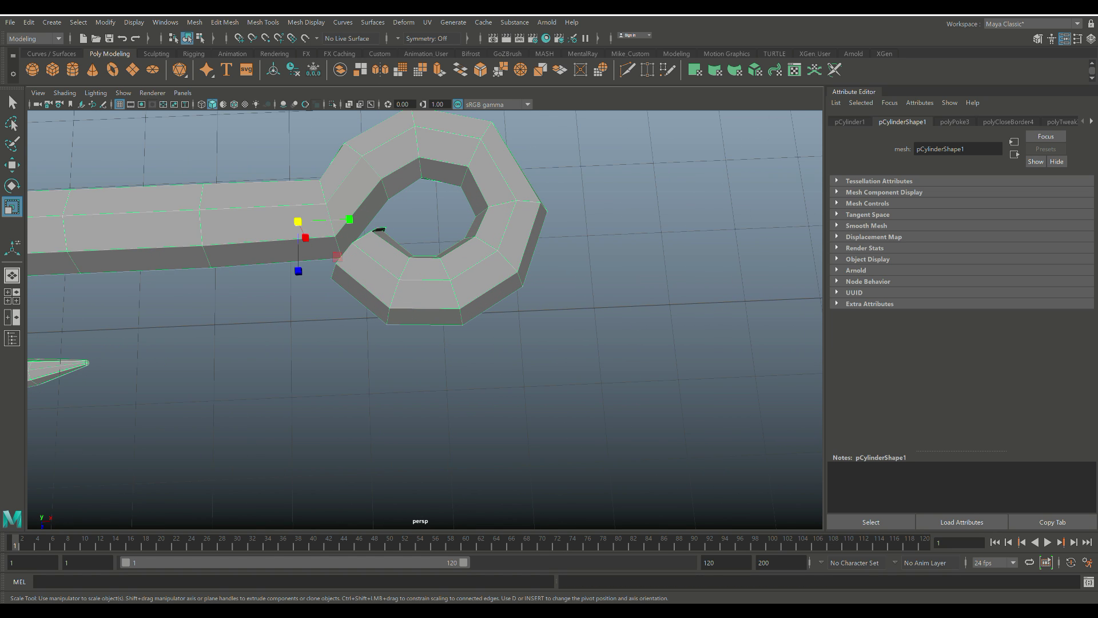
alt+drag(400, 258, 470, 249)
scroll(425, 286, up, 5)
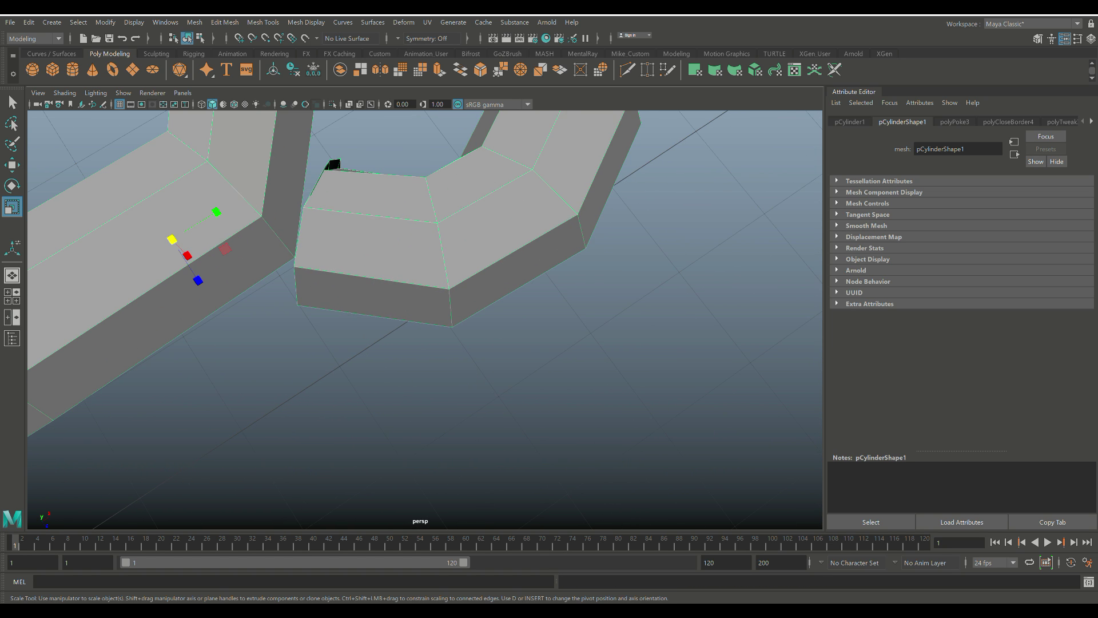
scroll(425, 286, down, 3)
alt+middle_drag(425, 286, 486, 400)
alt+drag(423, 320, 515, 320)
alt+drag(457, 300, 466, 298)
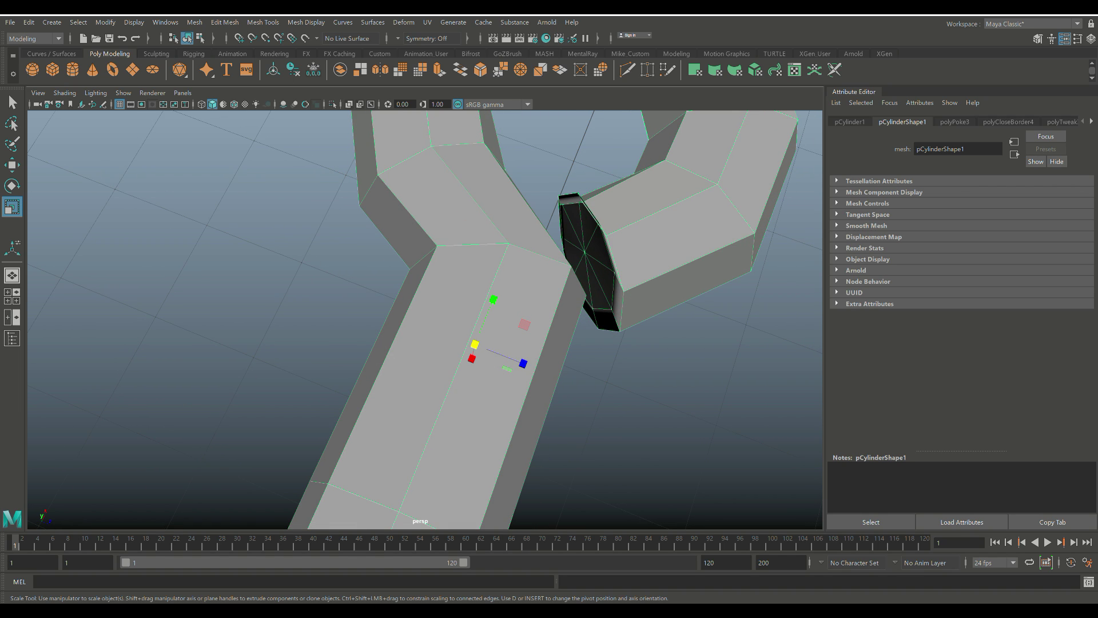
right_drag(609, 297, 610, 329)
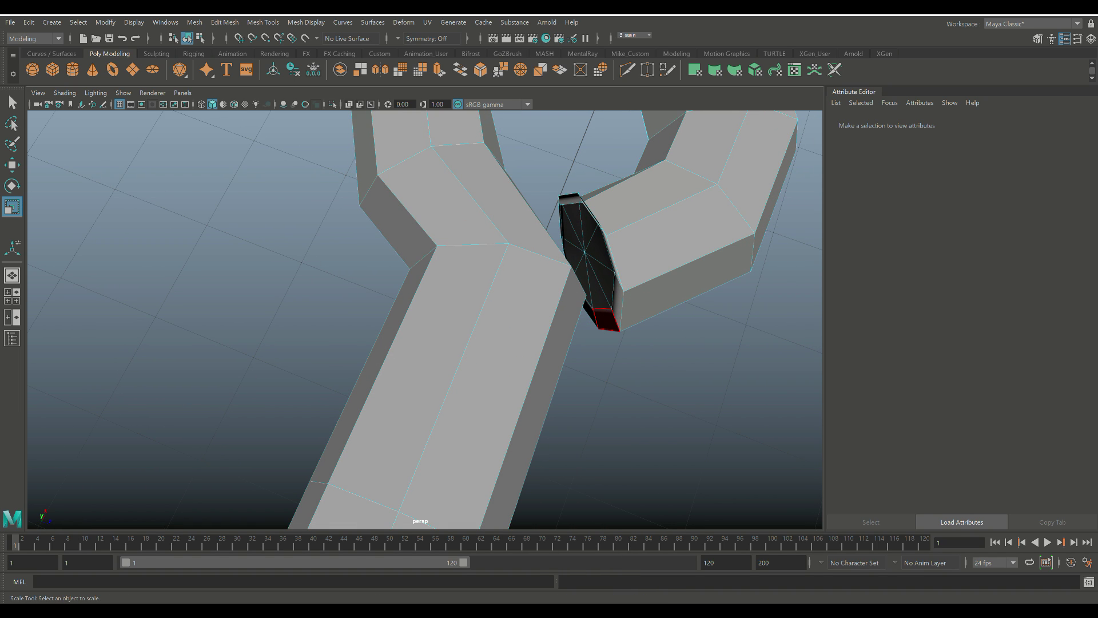
Select the triangular faces and lower rim face of the cap at the eye's open end and delete them
click(617, 289)
shift+click(605, 279)
shift+click(600, 250)
shift+click(588, 226)
shift+click(576, 218)
shift+click(570, 231)
drag(590, 257, 590, 257)
shift+click(592, 315)
key(Delete)
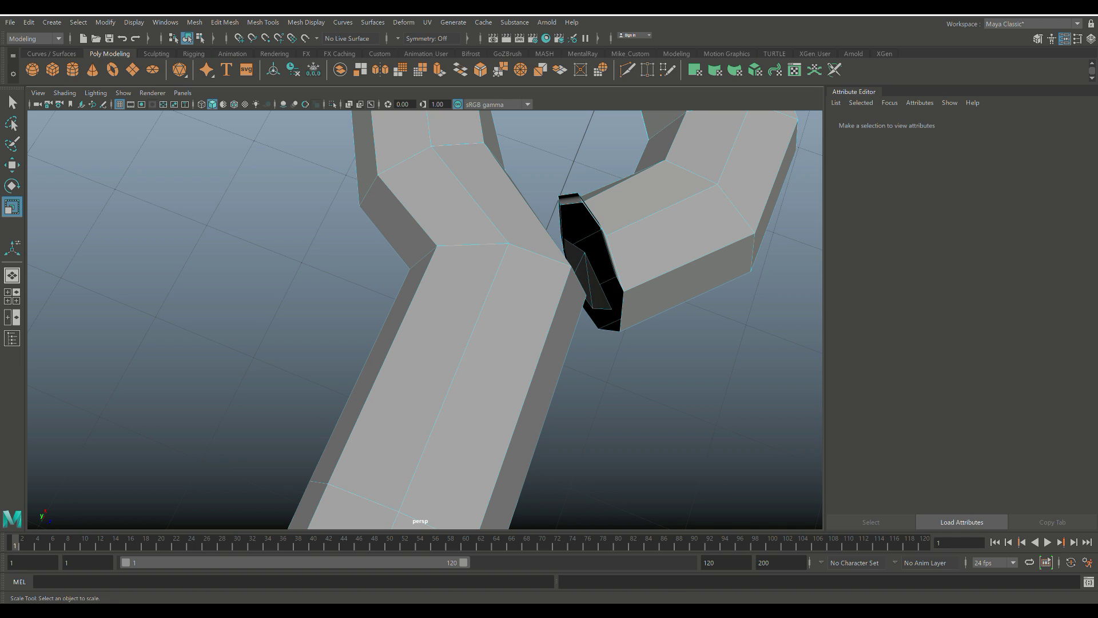
Select and delete the remaining triangular cap faces and upper rim face inside the eye's open end
click(596, 292)
shift+click(574, 256)
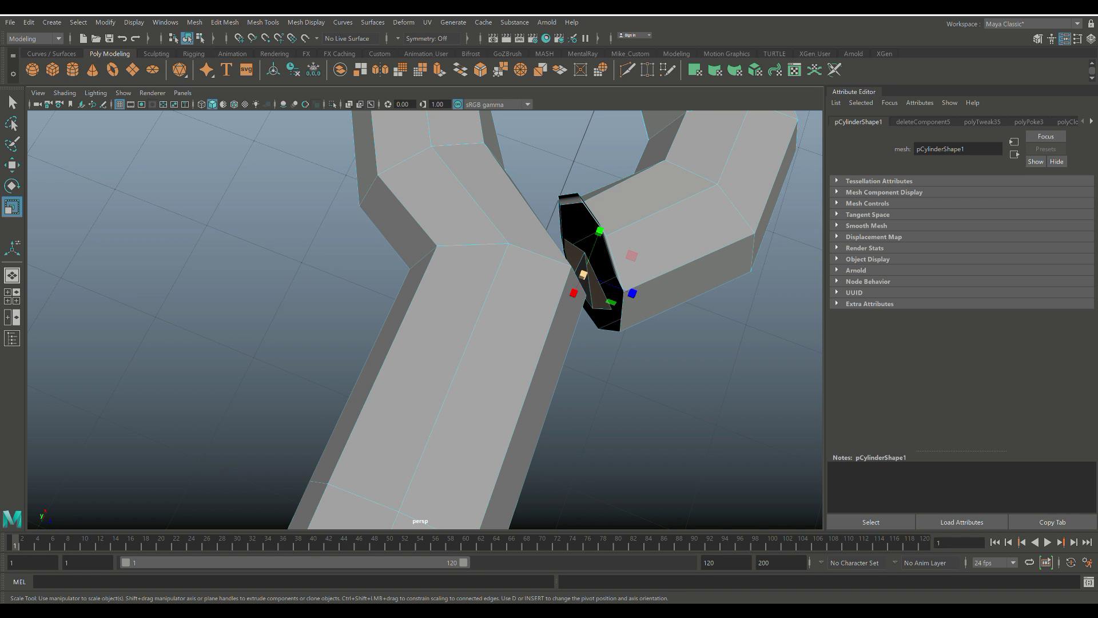
shift+click(571, 199)
key(ctrl+z)
key(ctrl+z)
key(ctrl+z)
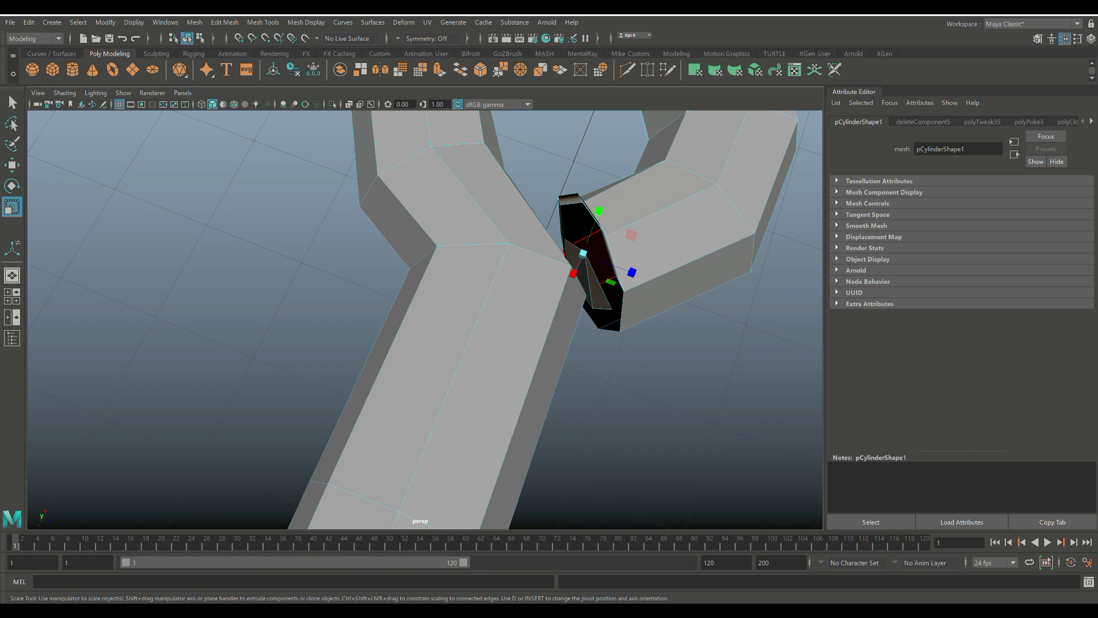
key(ctrl+z)
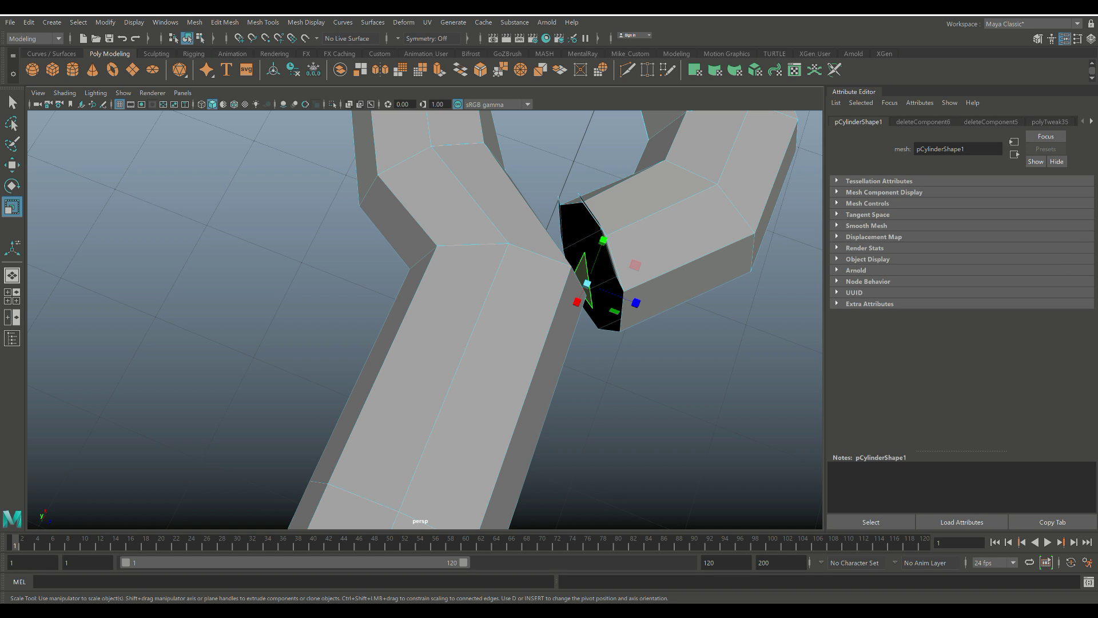
key(ctrl+z)
key(ctrl+z)
key(ctrl+z)
key(ctrl+z)
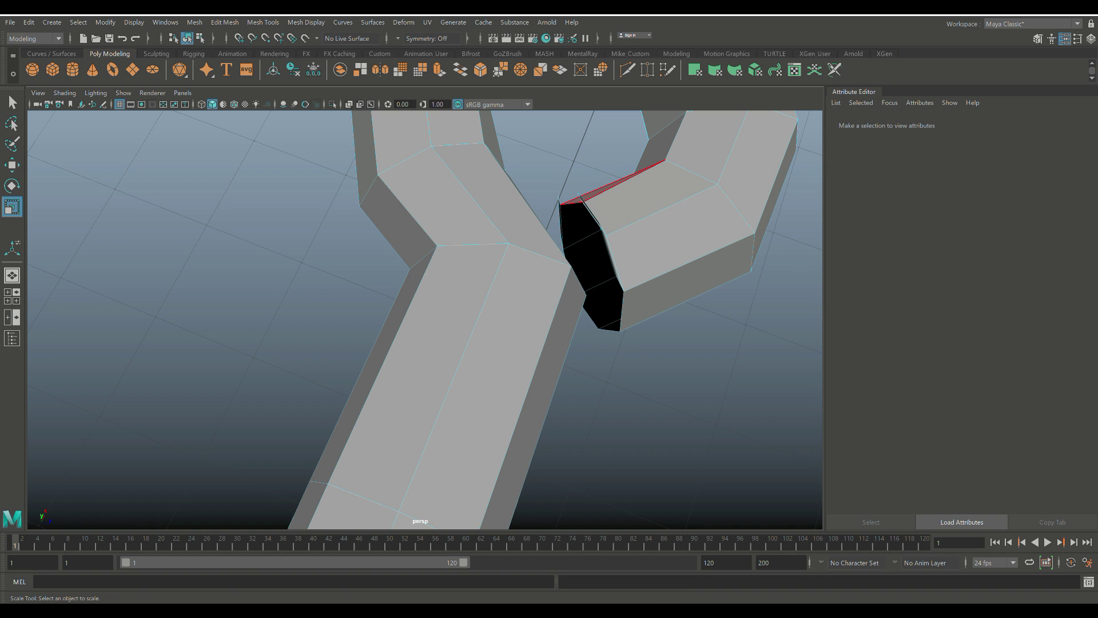
Delete the leftover thin rim faces around the opening so the eye's end is a clean open border
key(ctrl+z)
key(ctrl+z)
key(ctrl+z)
key(ctrl+z)
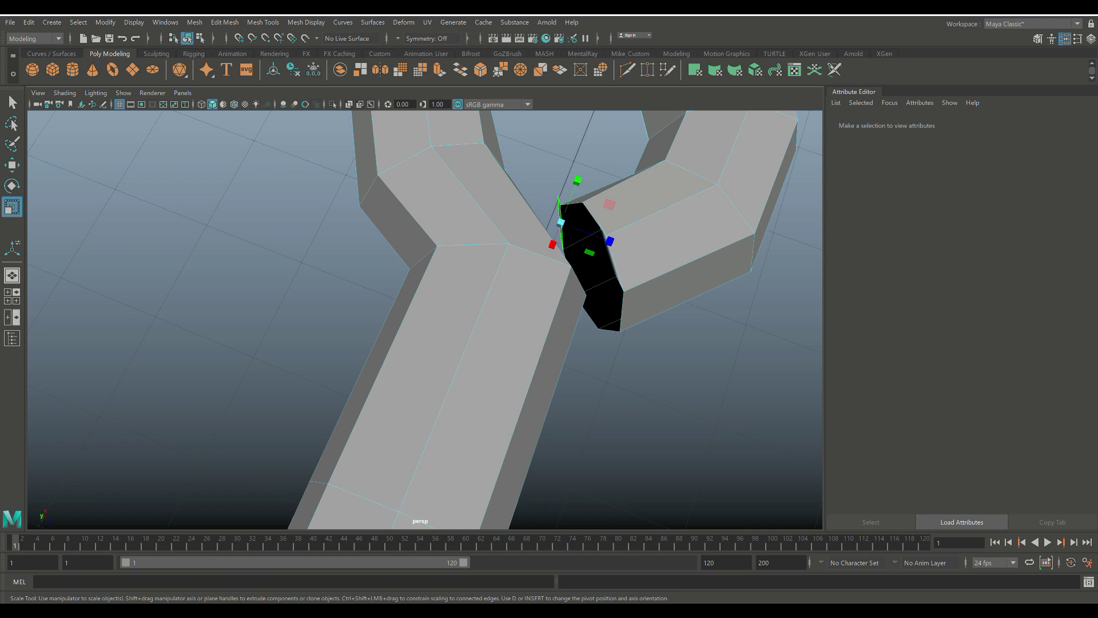
key(ctrl+z)
key(ctrl+z)
key(ctrl+z)
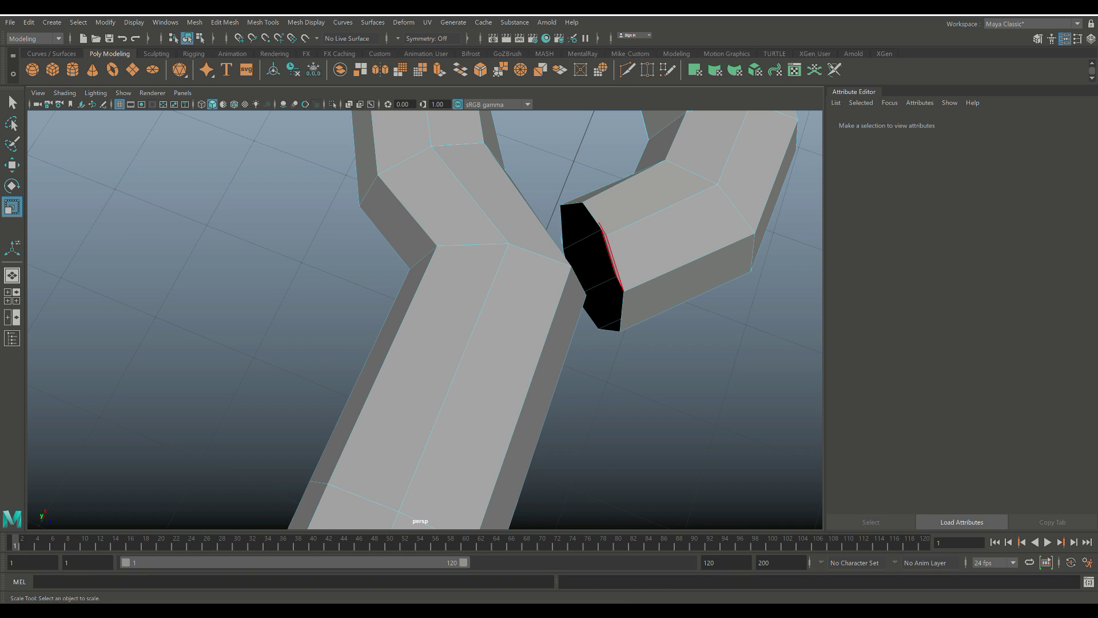
key(ctrl+z)
key(ctrl+z)
key(ctrl+z)
key(ctrl+z)
Select the border edge loop at the eye's open end and close it with Fill Hole
right_drag(595, 224, 601, 193)
click(595, 219)
double_click(594, 219)
click(225, 22)
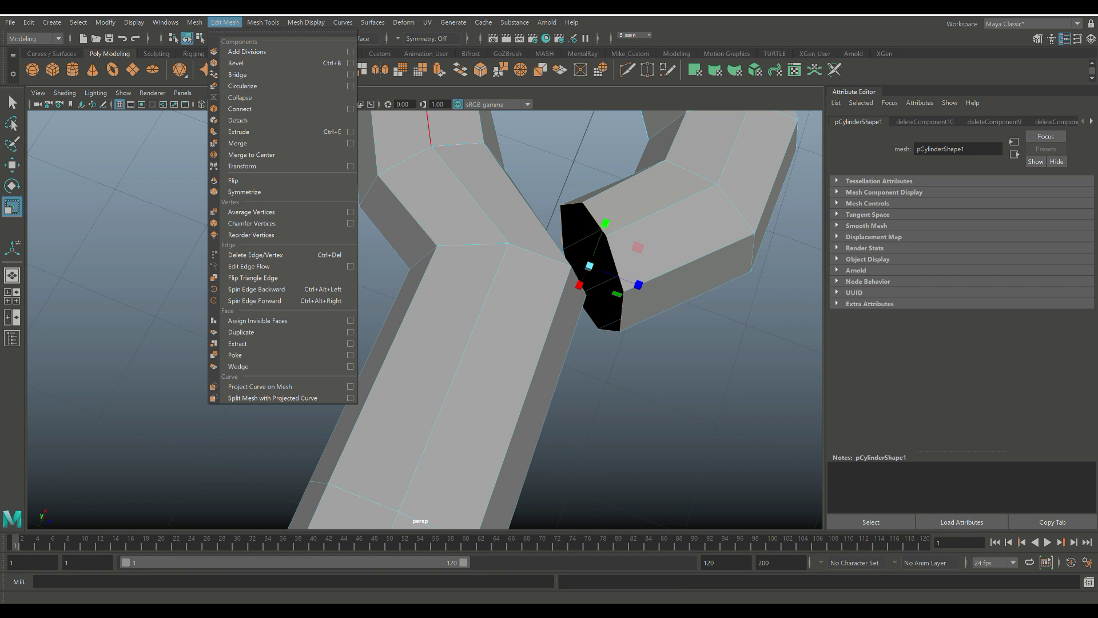
mouse_move(196, 22)
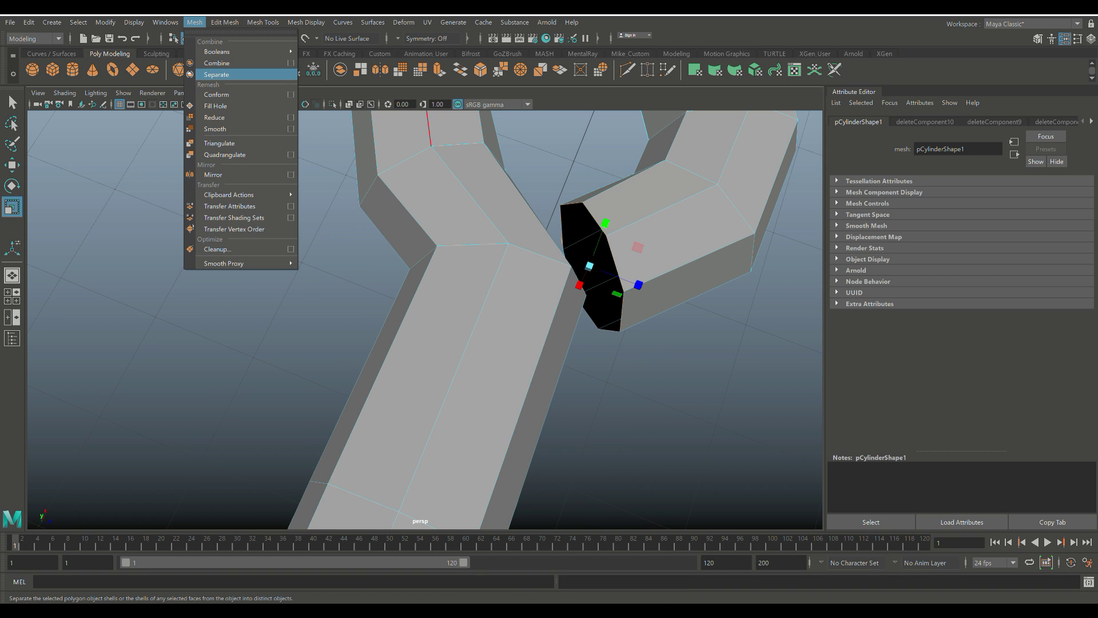
click(215, 106)
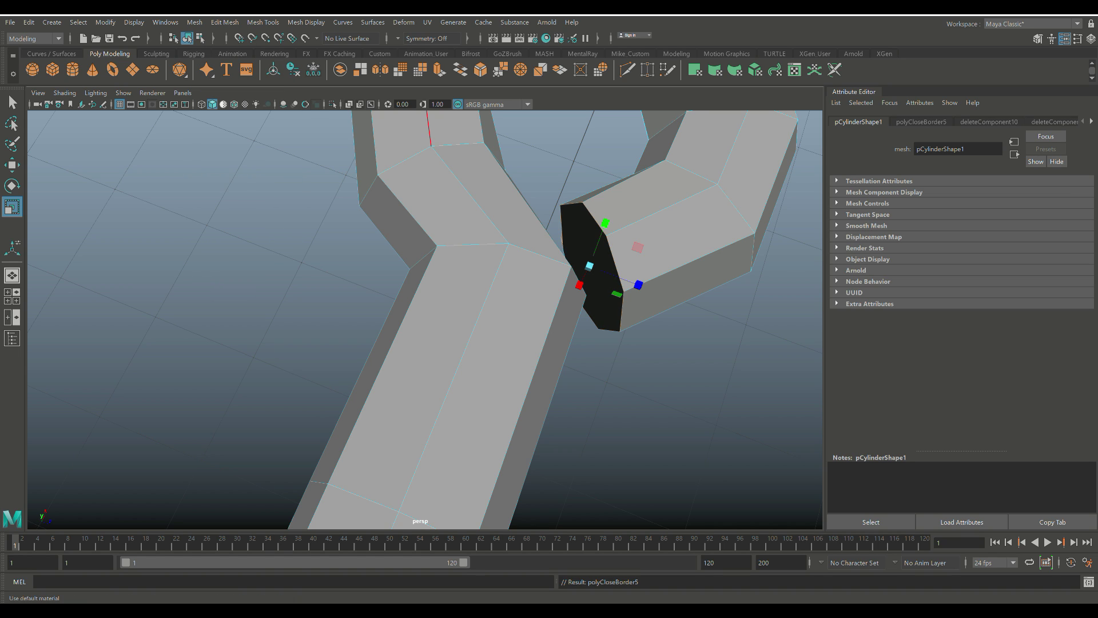
Select the new cap face at the eye's end and apply Poke to split it into triangles
right_drag(578, 228, 580, 259)
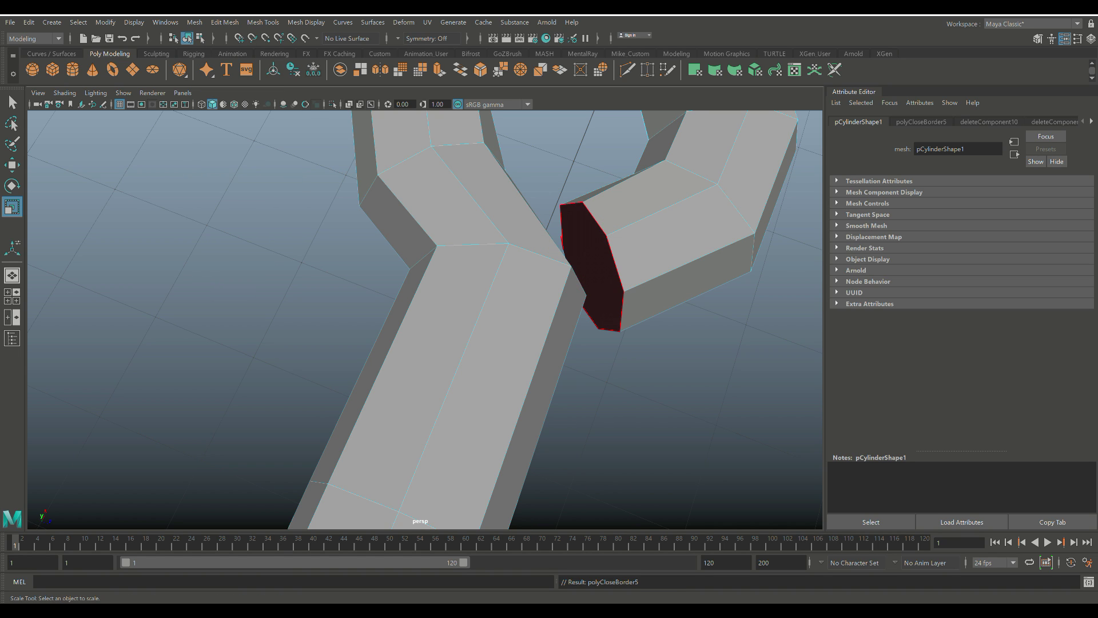
click(584, 261)
click(225, 22)
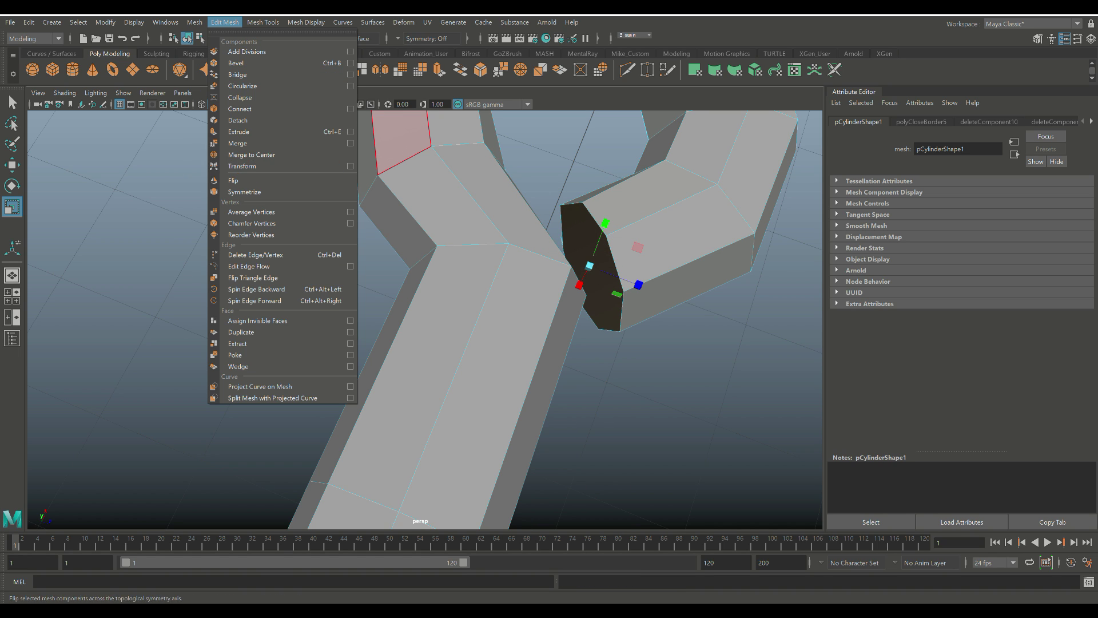
click(235, 356)
click(646, 389)
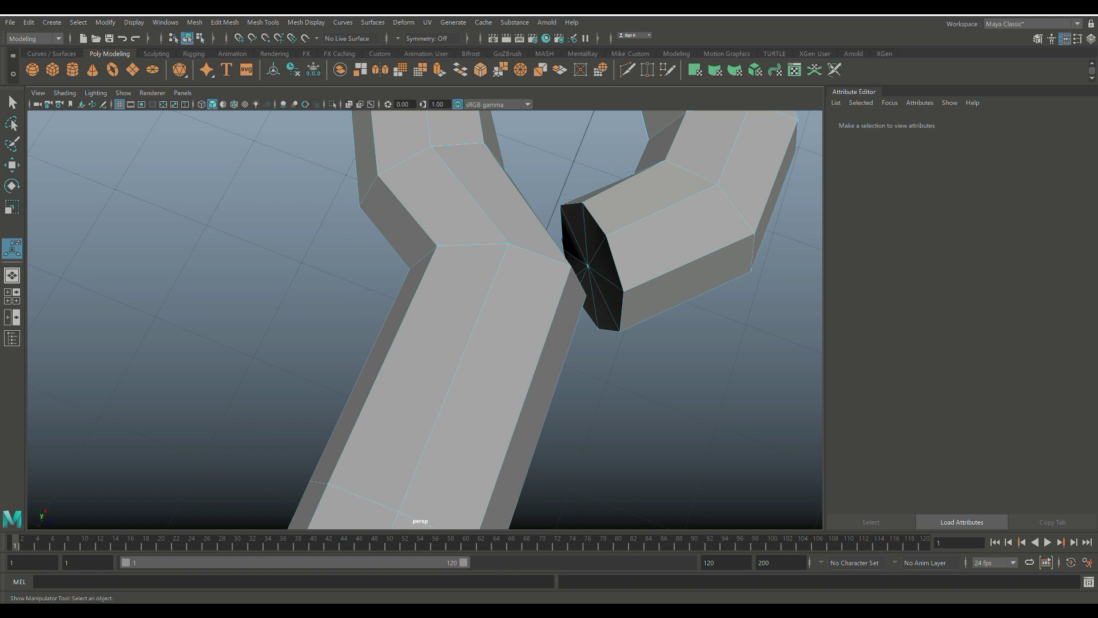
Return the hook to object mode and check the capped eye in smooth mesh preview
scroll(646, 389, down, 10)
scroll(646, 389, up, 5)
right_drag(583, 245, 636, 225)
alt+drag(636, 226, 614, 253)
key(3)
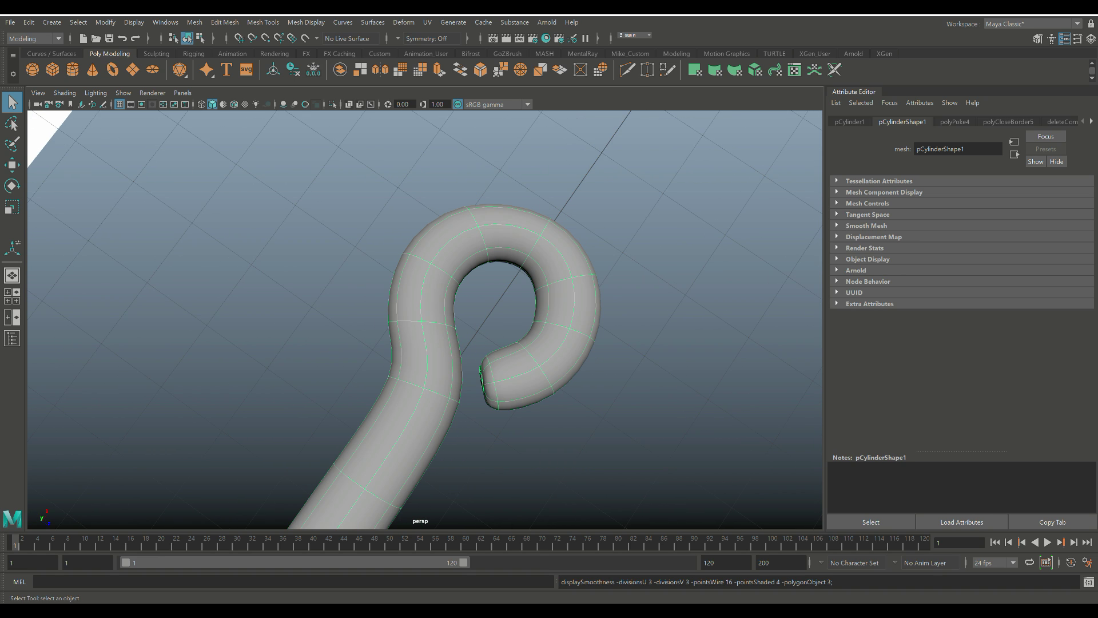
key(1)
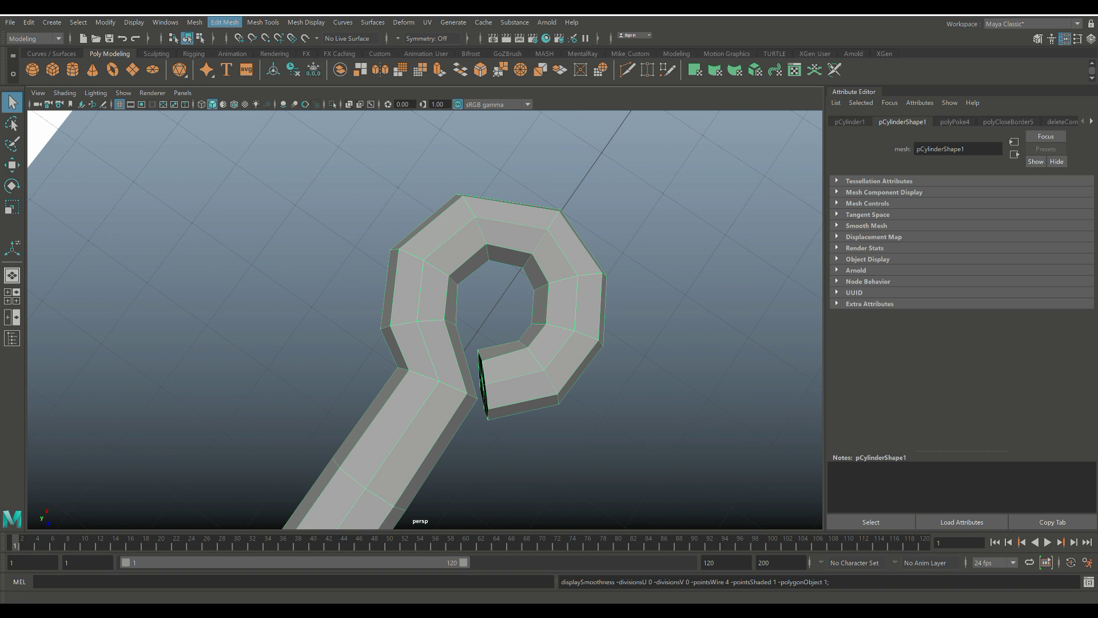
Insert an edge loop around the eye's tube right next to its capped end
click(225, 22)
mouse_move(262, 21)
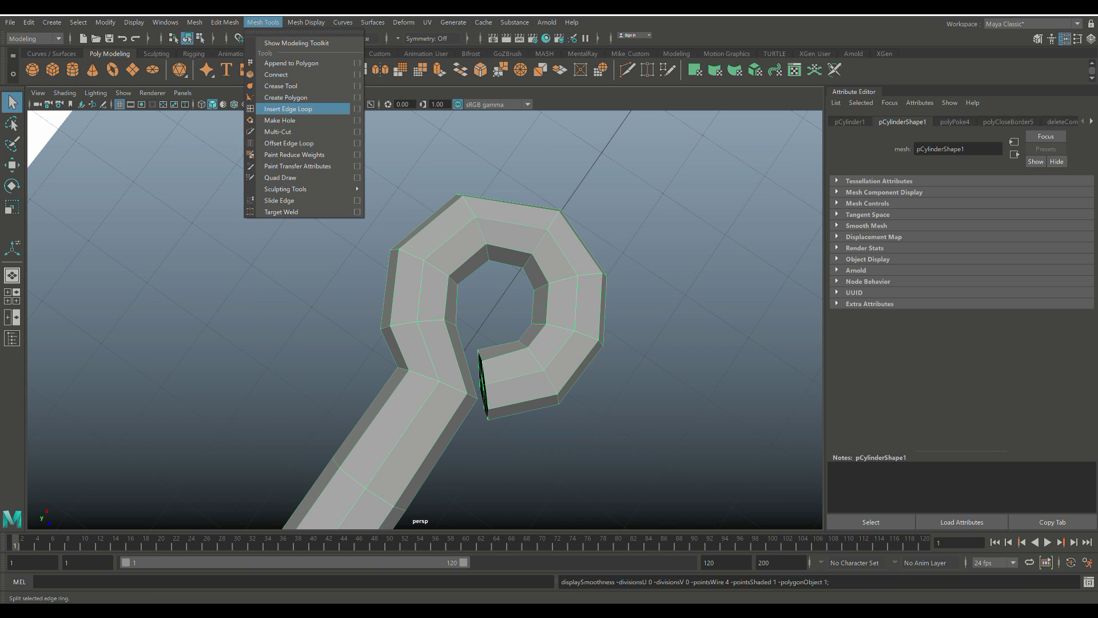
click(277, 109)
scroll(424, 320, up, 5)
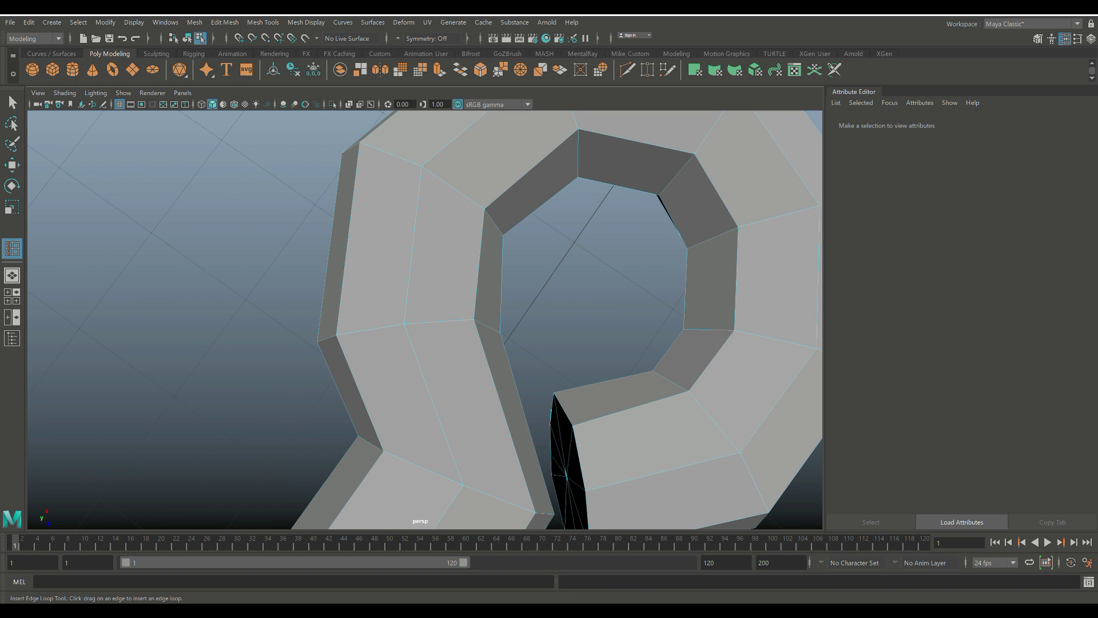
click(574, 426)
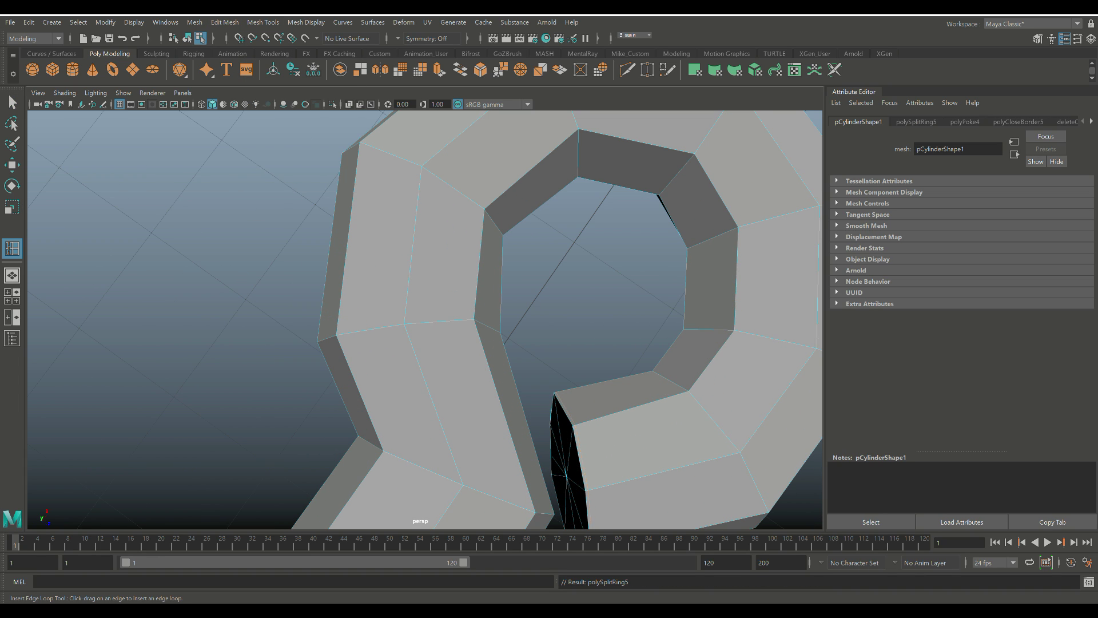
Return to object mode and inspect the sharpened cap edge up close in smooth mesh preview
key(q)
scroll(577, 377, down, 5)
right_drag(566, 302, 617, 284)
key(3)
click(666, 298)
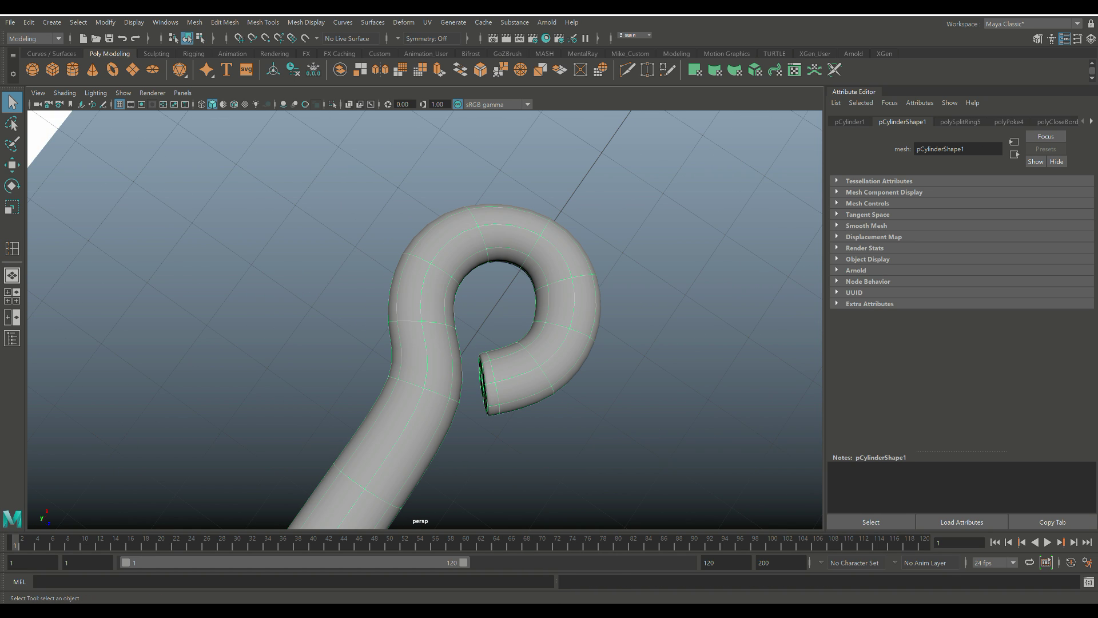
scroll(666, 297, up, 3)
click(666, 298)
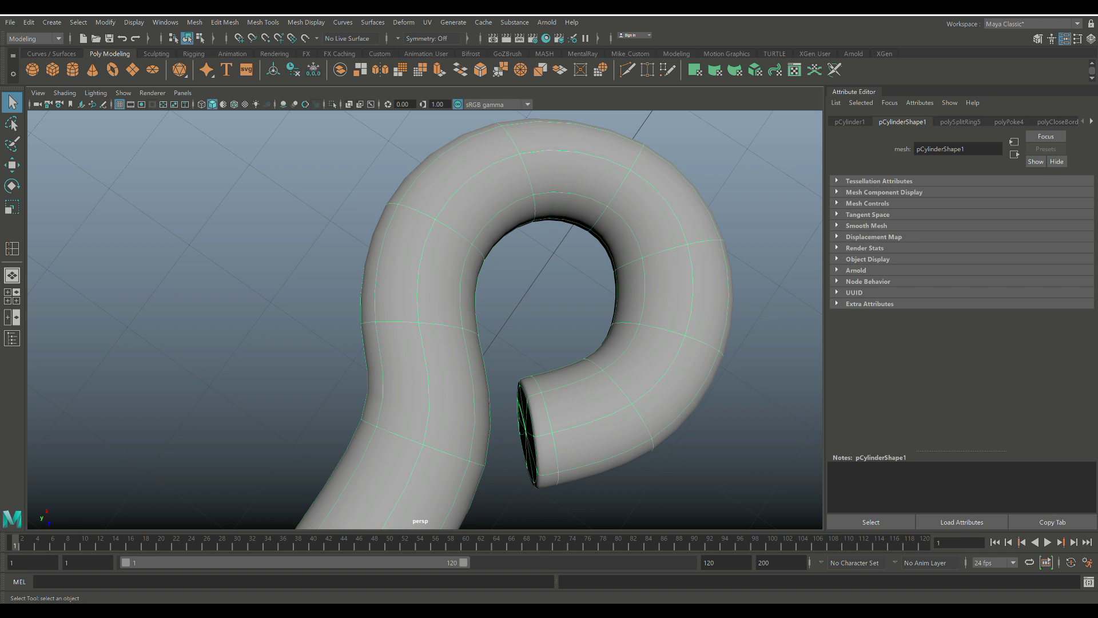
key(1)
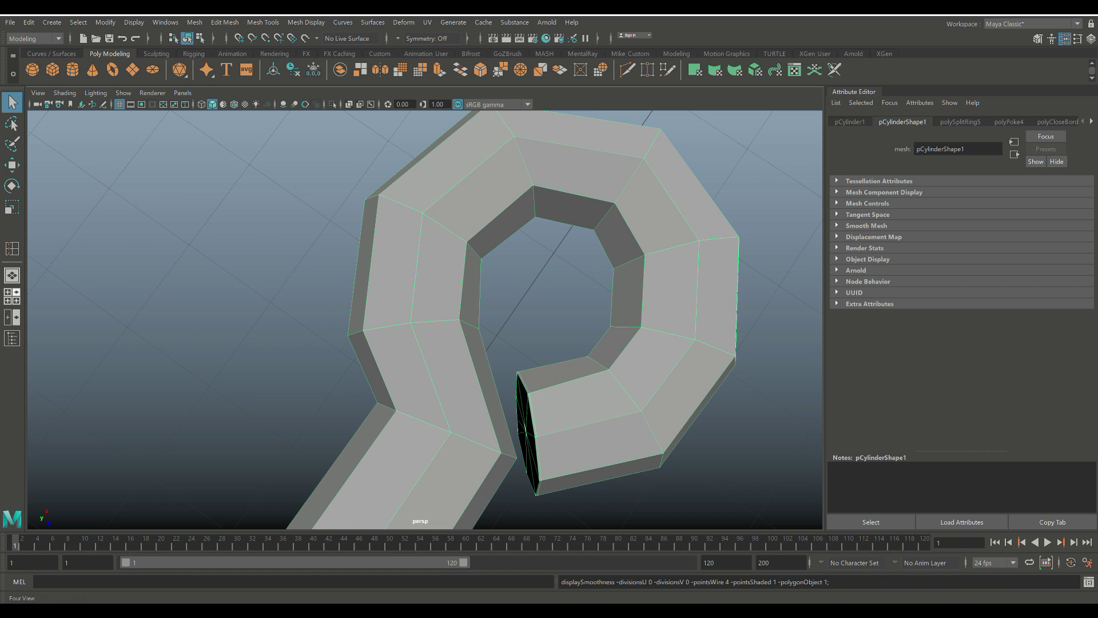
In the top view, select the vertices at the eye's capped end and move them slightly towards the shank
click(12, 296)
key(space)
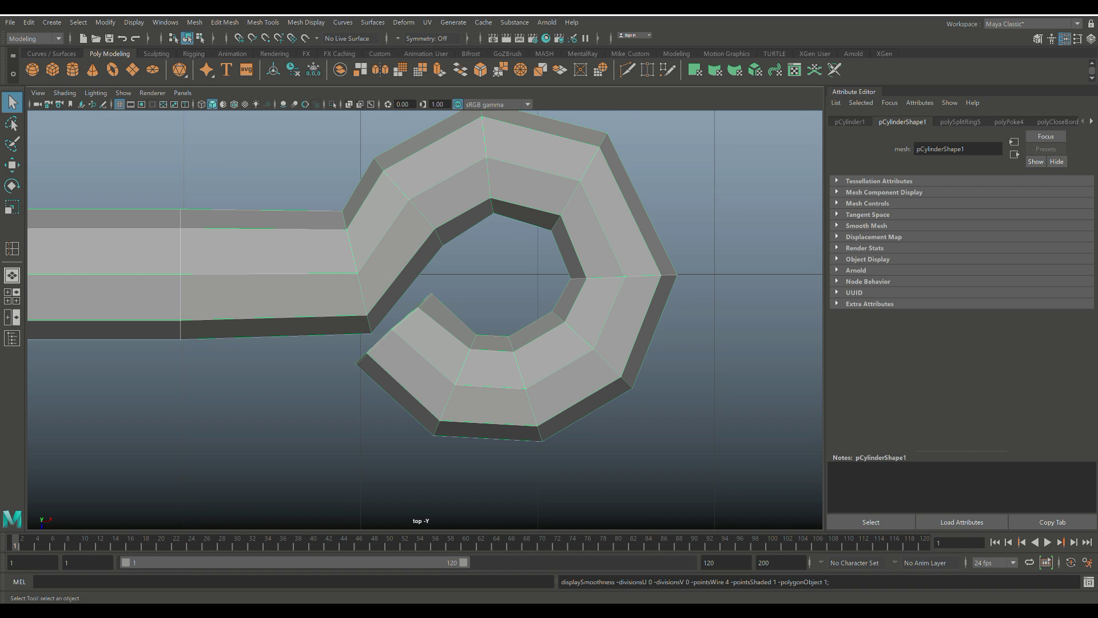
right_drag(417, 299, 366, 303)
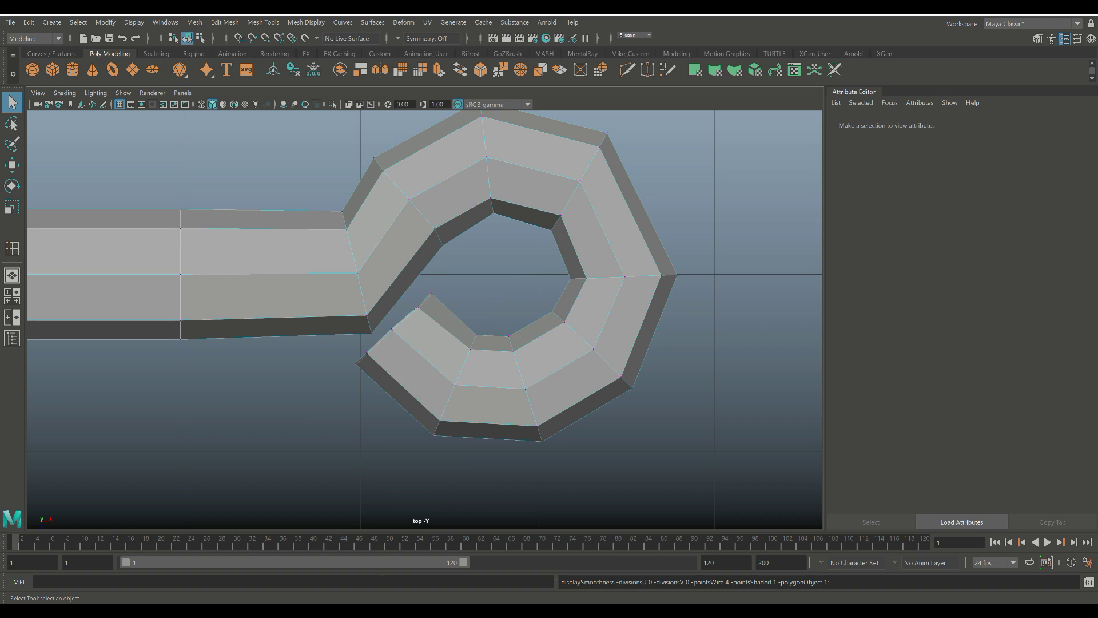
drag(345, 375, 381, 342)
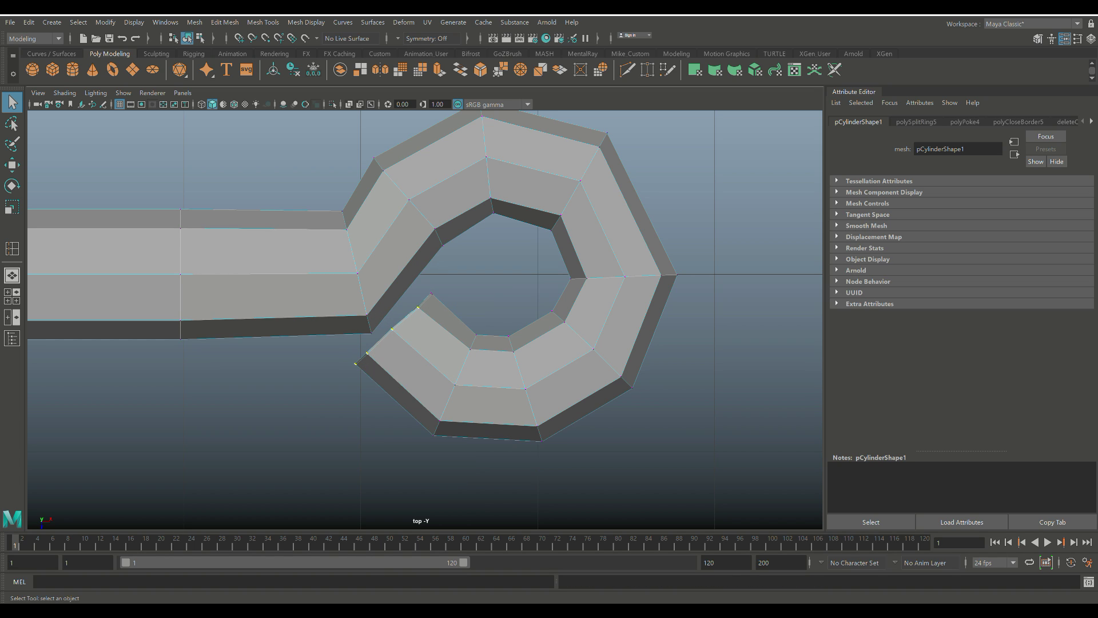
key(w)
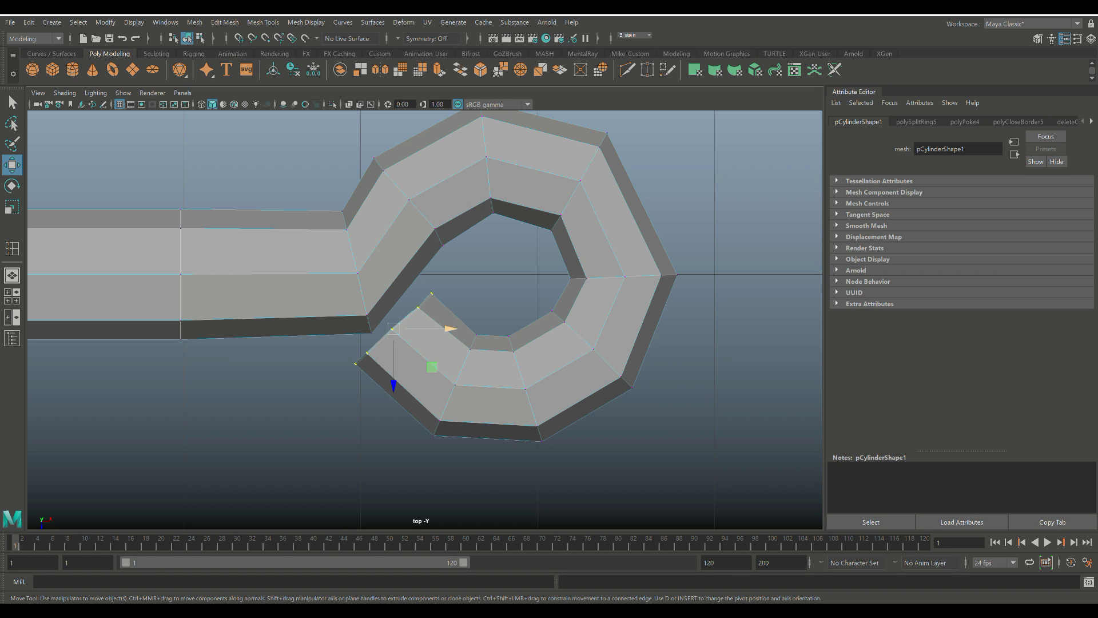
drag(393, 328, 388, 322)
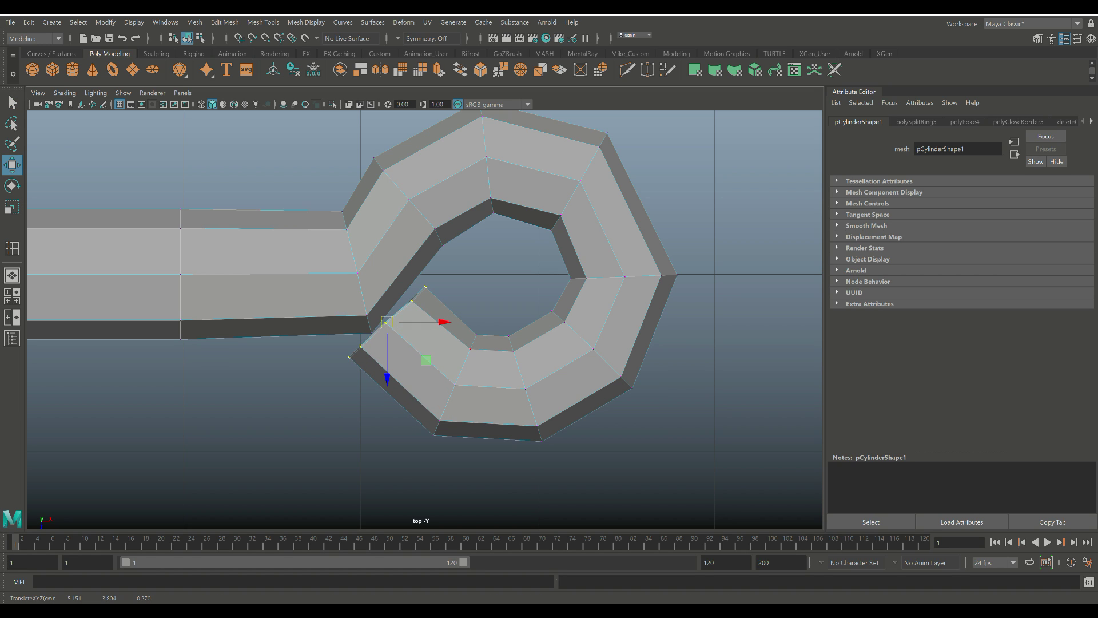
Put the hook back in object mode and check the moved end in smooth preview from the top view
key(q)
right_drag(645, 299, 664, 291)
key(3)
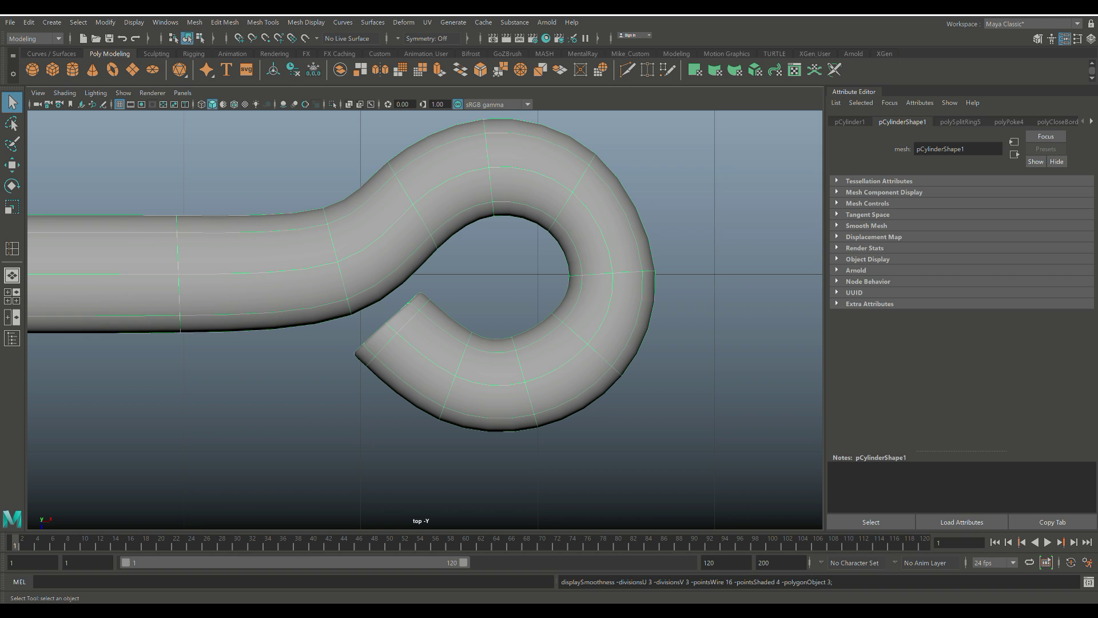
key(1)
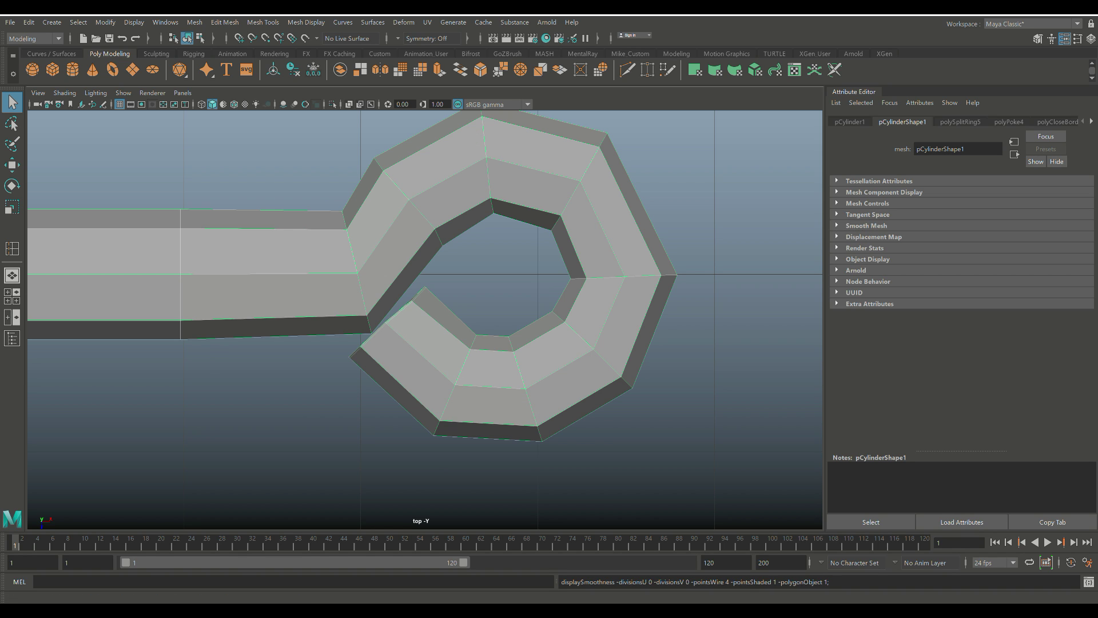
Apply Smooth to the hook with 2 divisions and deselect it
click(195, 21)
click(229, 129)
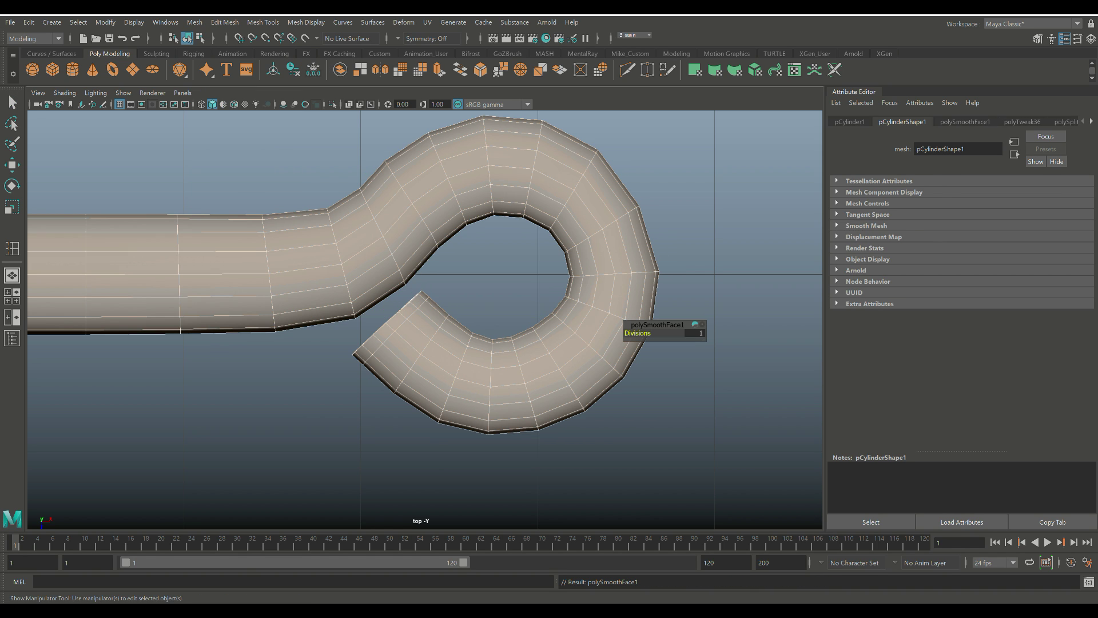
click(696, 333)
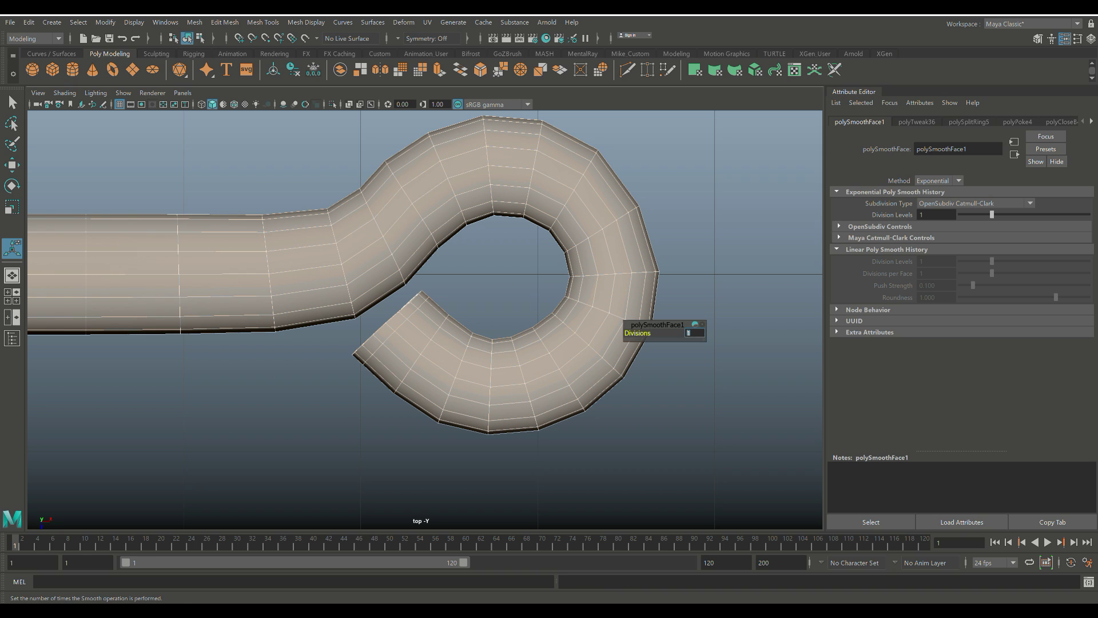
text(2)
key(Return)
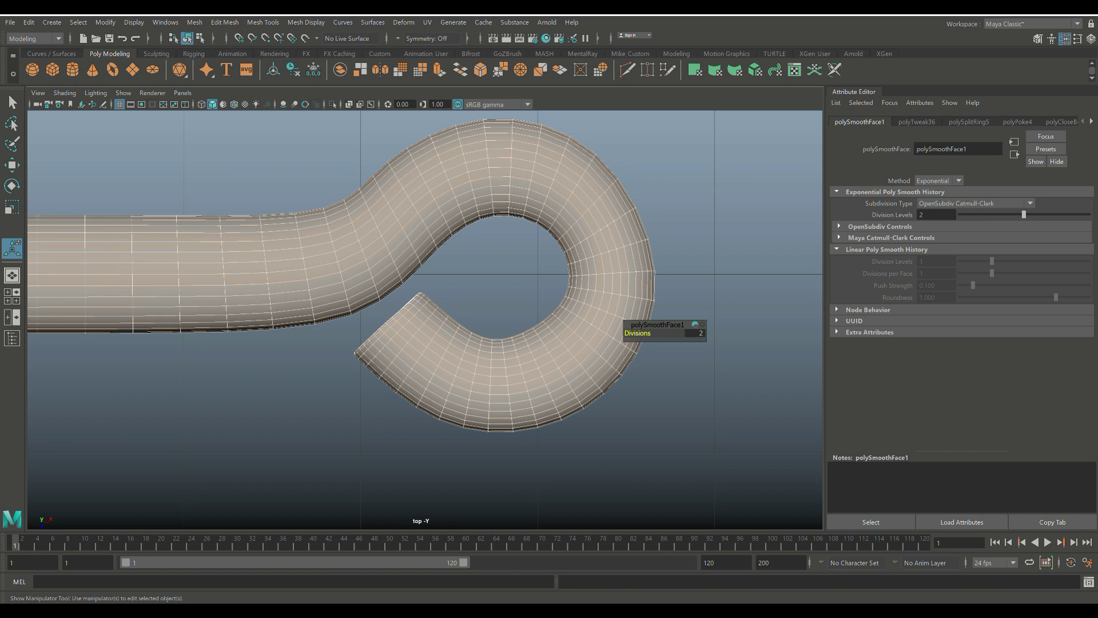
click(738, 378)
Switch to the full perspective view and examine the whole smoothed hook beside its reference image
click(12, 296)
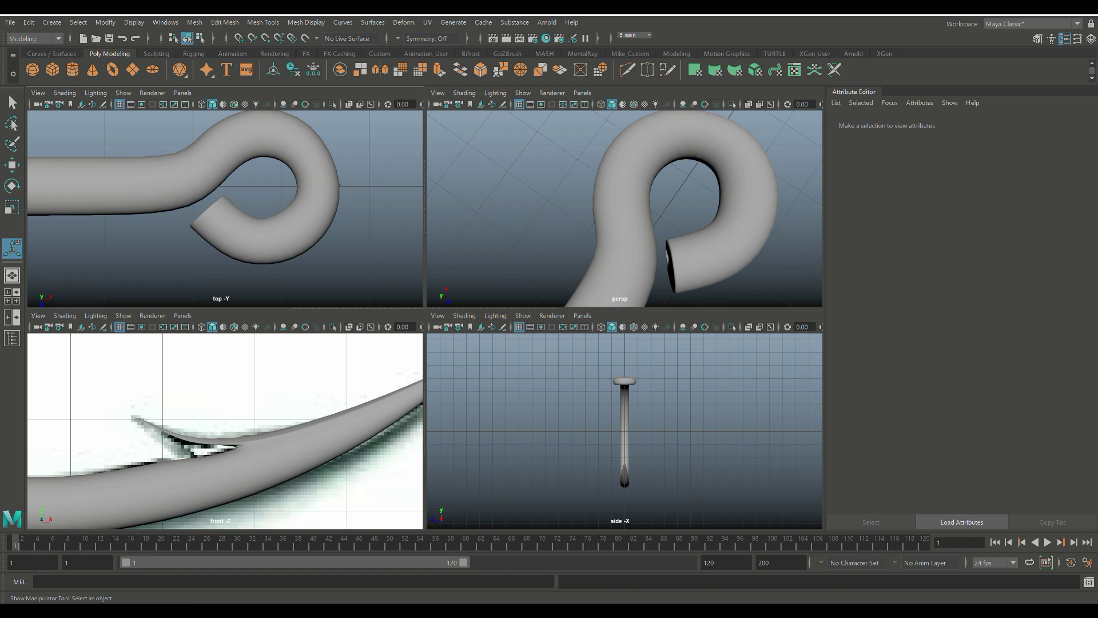
click(12, 275)
scroll(425, 320, down, 6)
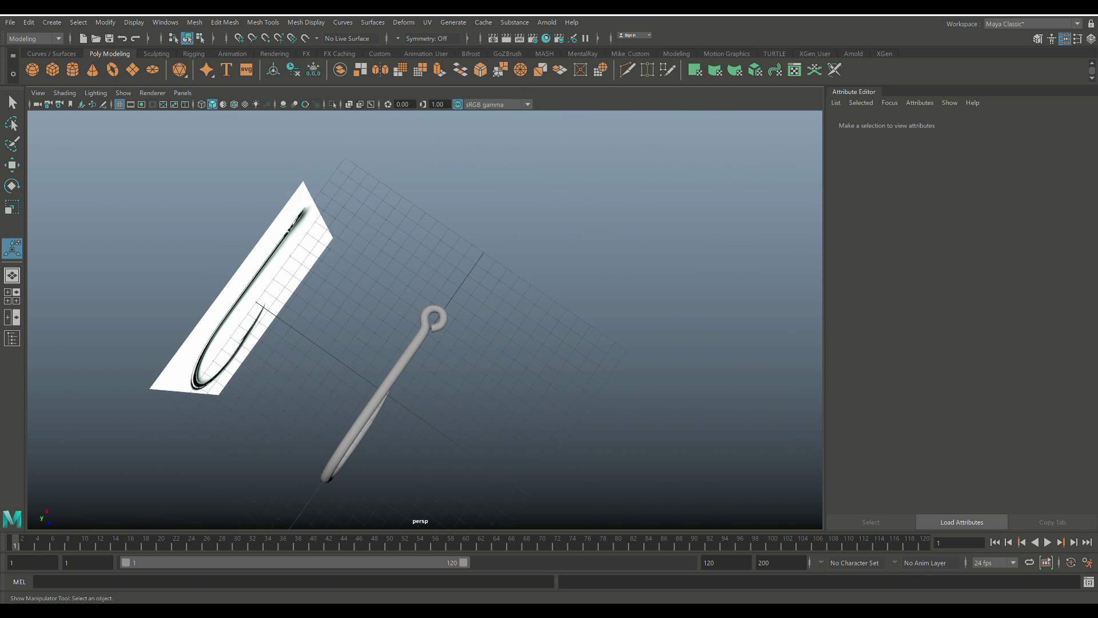
alt+drag(457, 349, 354, 286)
scroll(425, 320, up, 2)
scroll(425, 320, up, 4)
alt+drag(423, 309, 342, 304)
alt+middle_drag(342, 305, 406, 336)
mouse_move(406, 336)
alt+mouse_down()
mouse_move(441, 285)
mouse_move(445, 235)
mouse_move(444, 285)
mouse_move(481, 306)
mouse_move(438, 261)
mouse_move(284, 346)
mouse_move(264, 407)
mouse_move(327, 402)
mouse_move(409, 328)
mouse_move(413, 365)
mouse_move(410, 303)
mouse_move(412, 326)
alt+mouse_up()
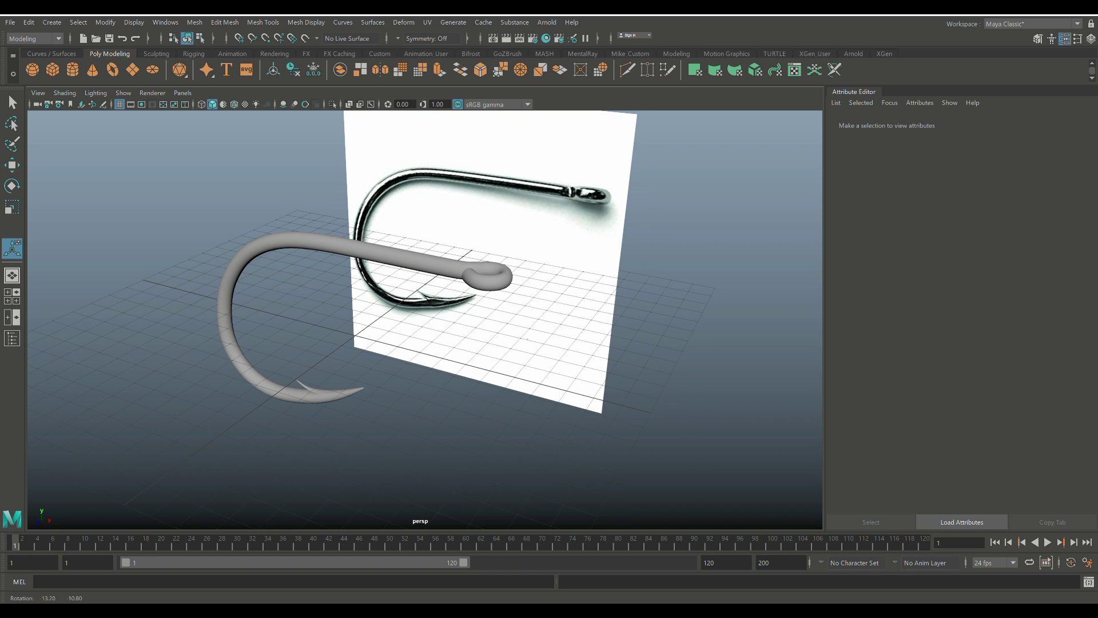